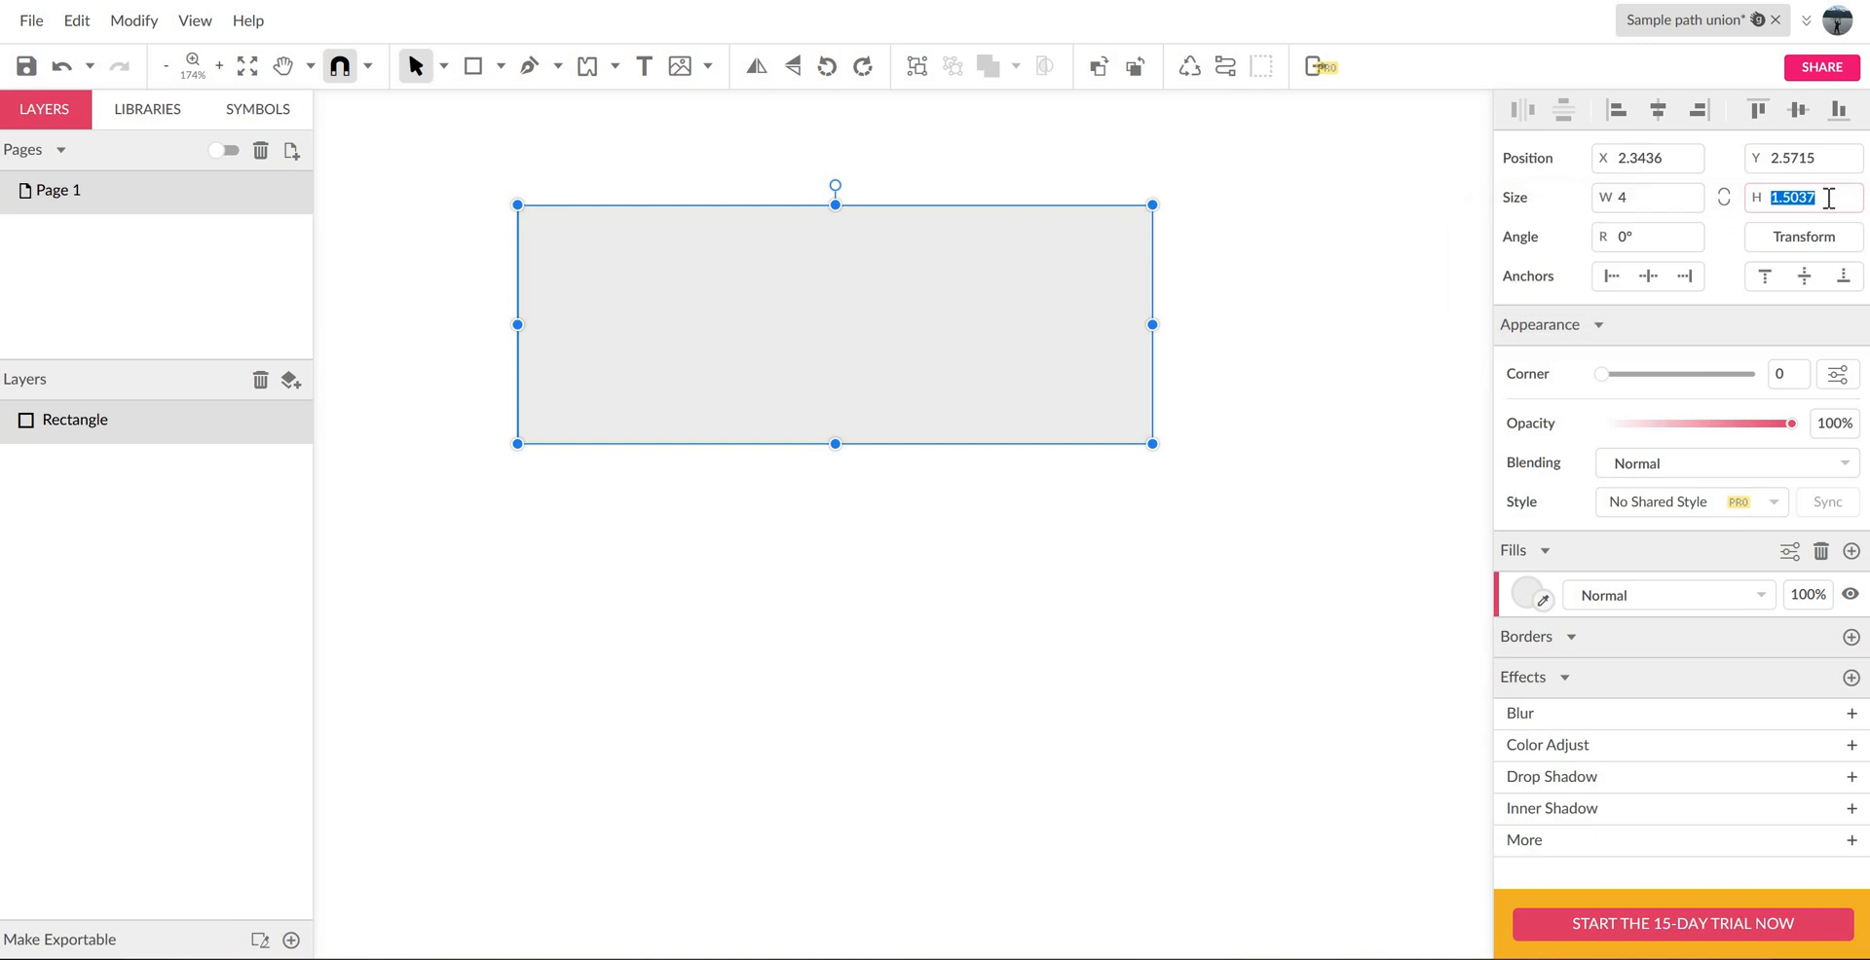
- Set the rectangle's height to 1 inch
type("1")
key("Return")
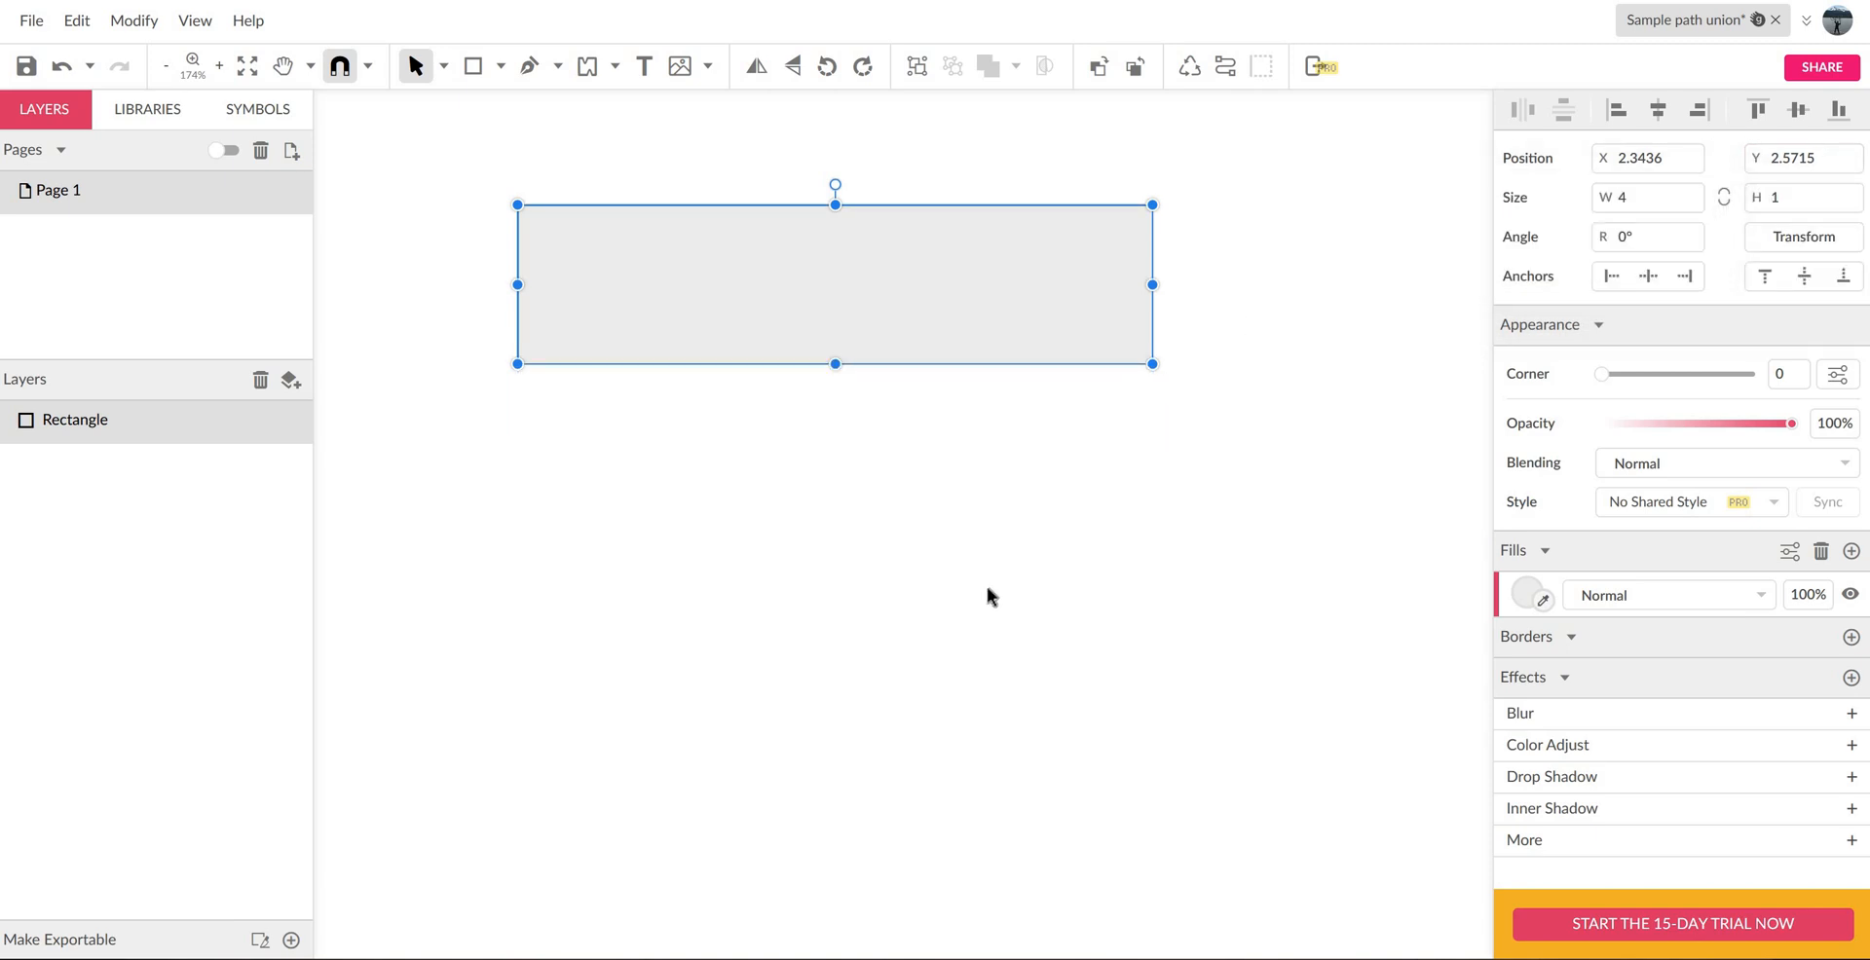
scroll(986, 596, "down", 5)
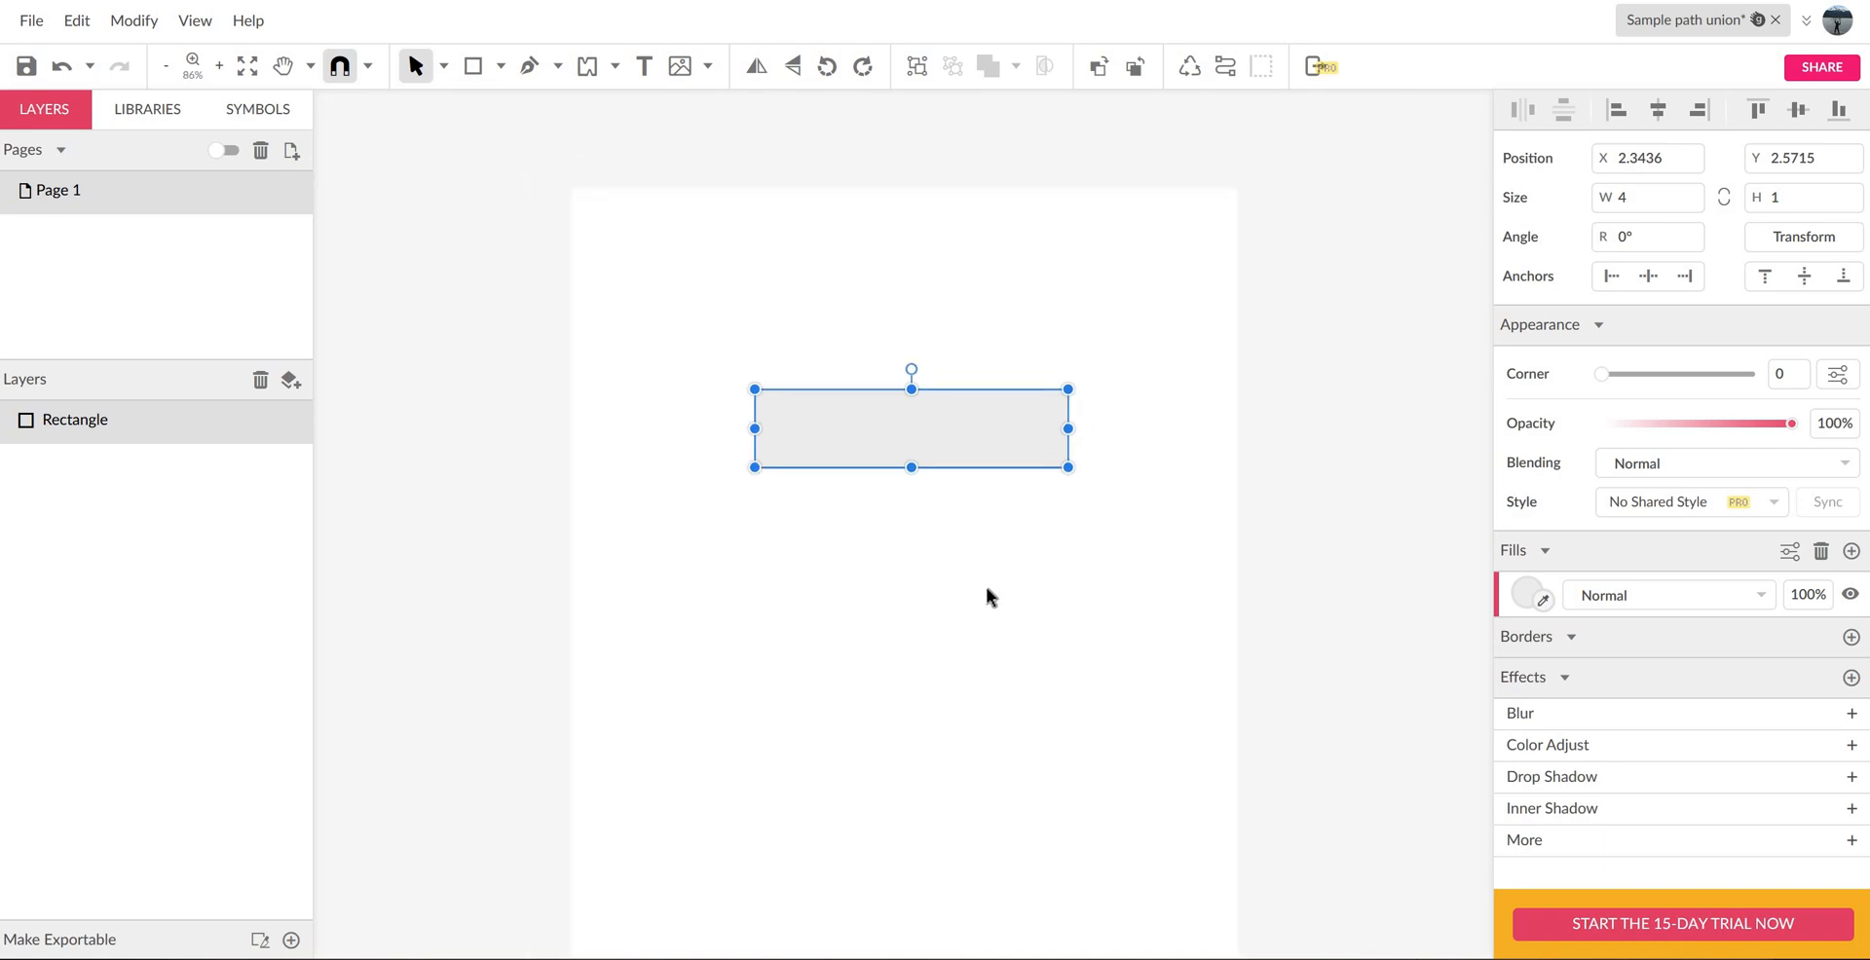
scroll(984, 590, "down", 1)
key("ctrl+0")
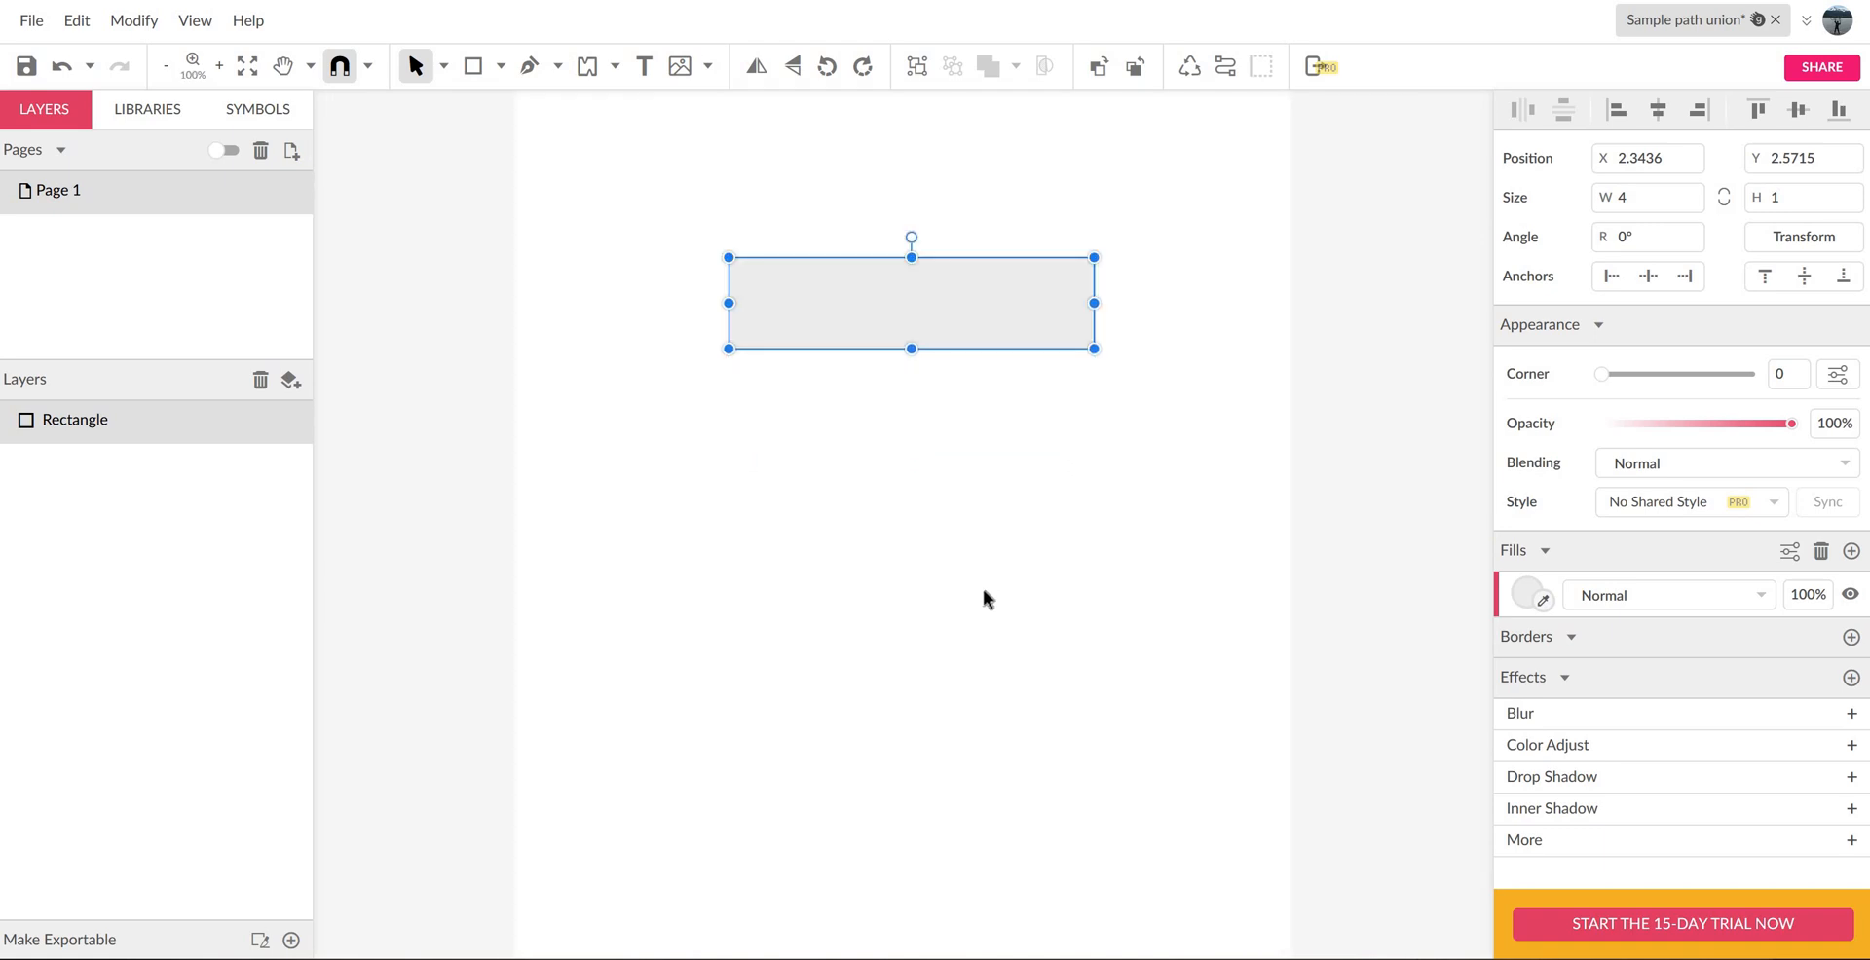
scroll(982, 599, "down", 2)
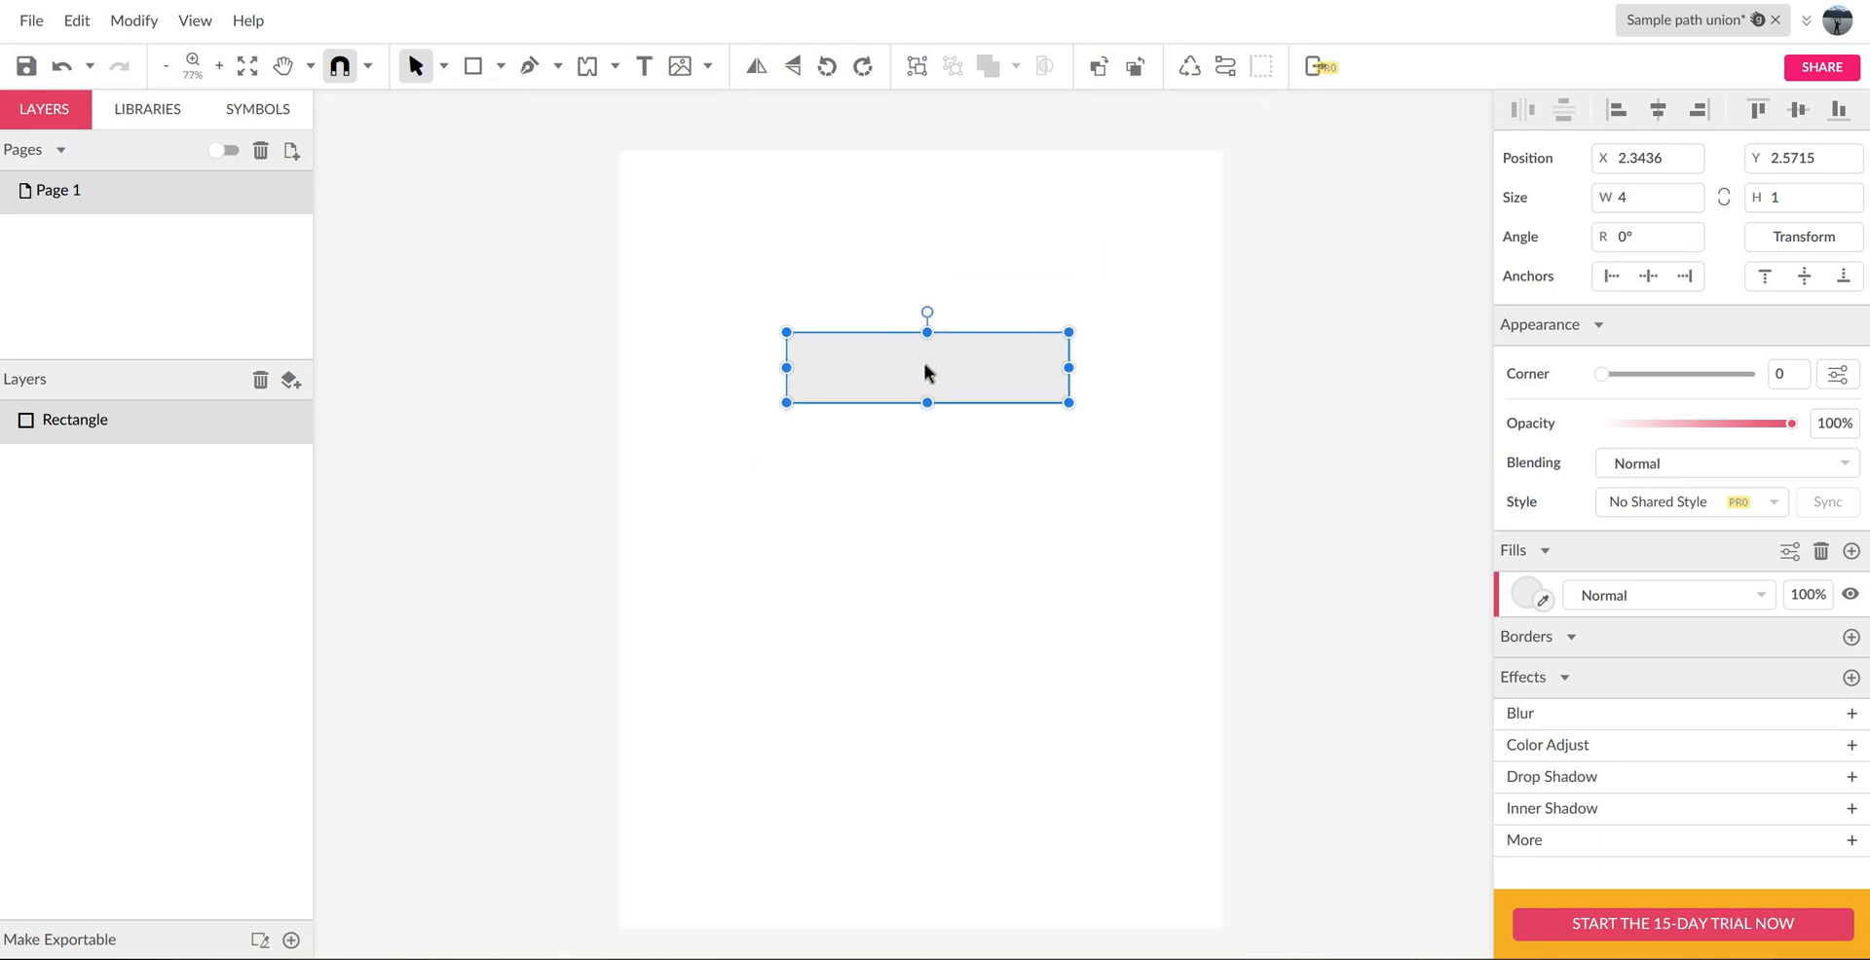
scroll(925, 371, "up", 3)
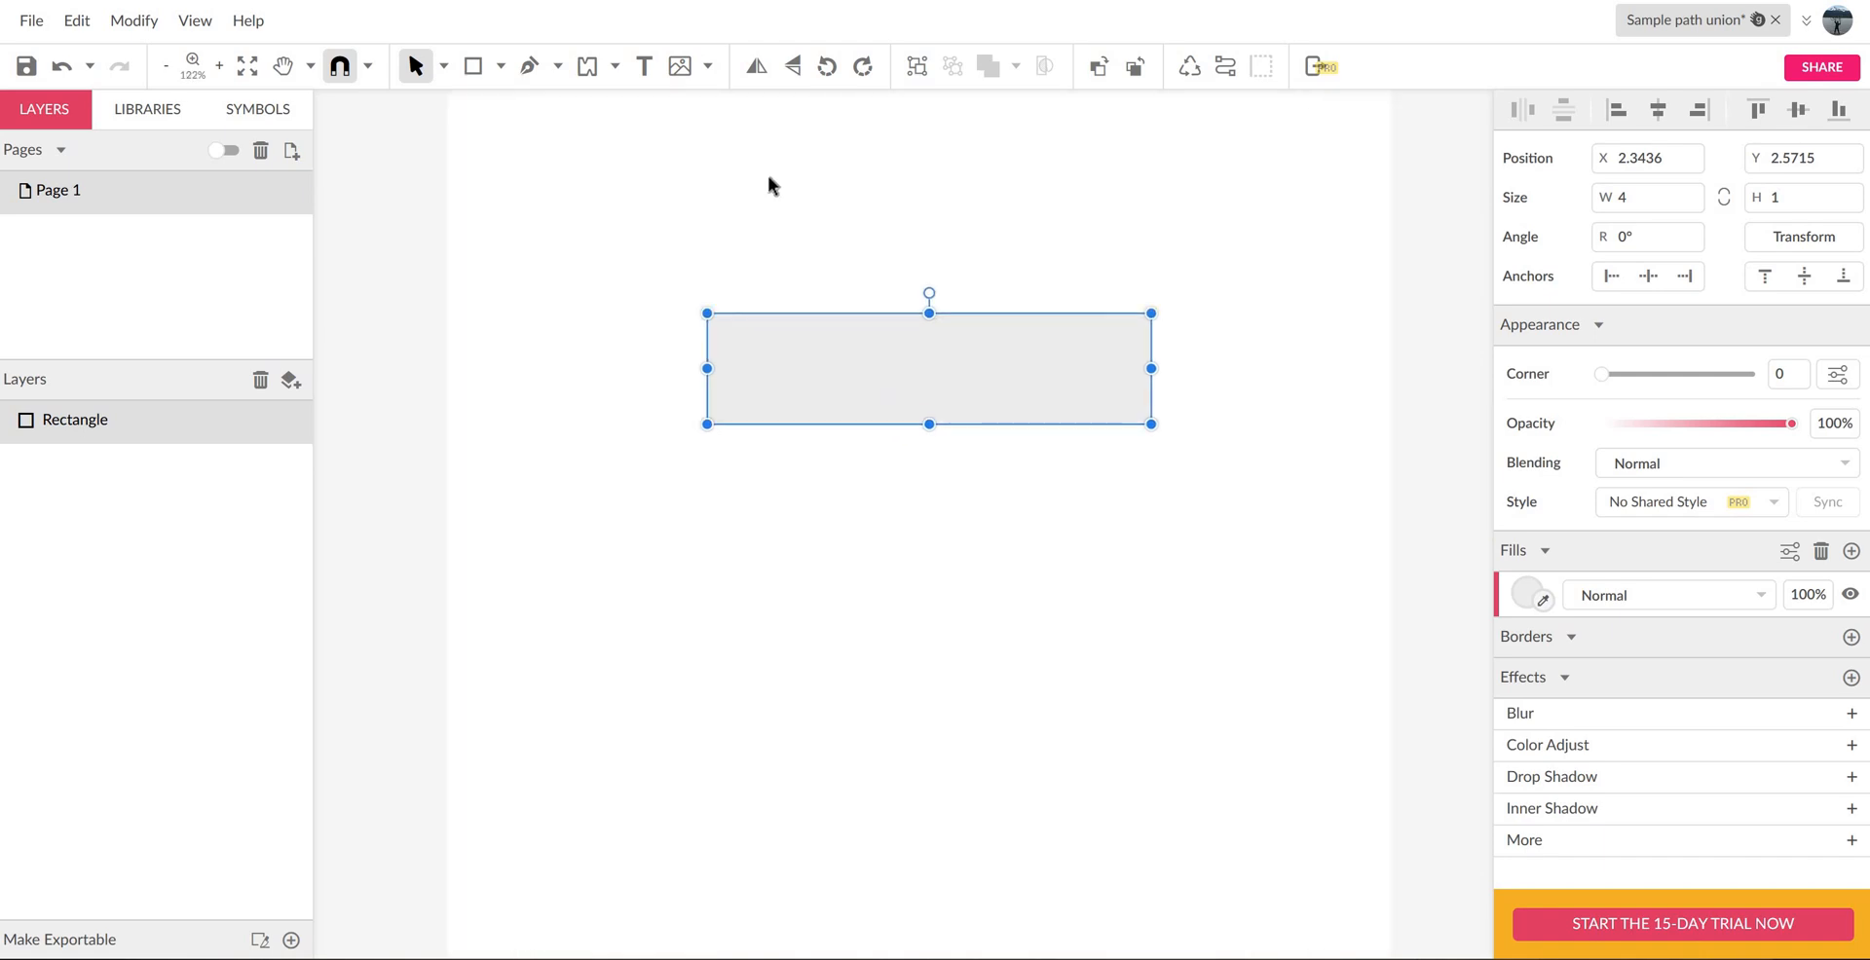
- Add a text box about 3.63 by 0.70 inches above the rectangle and enter the person's title and surname in capitals
left_click(644, 65)
left_click_drag(719, 185, 1123, 263)
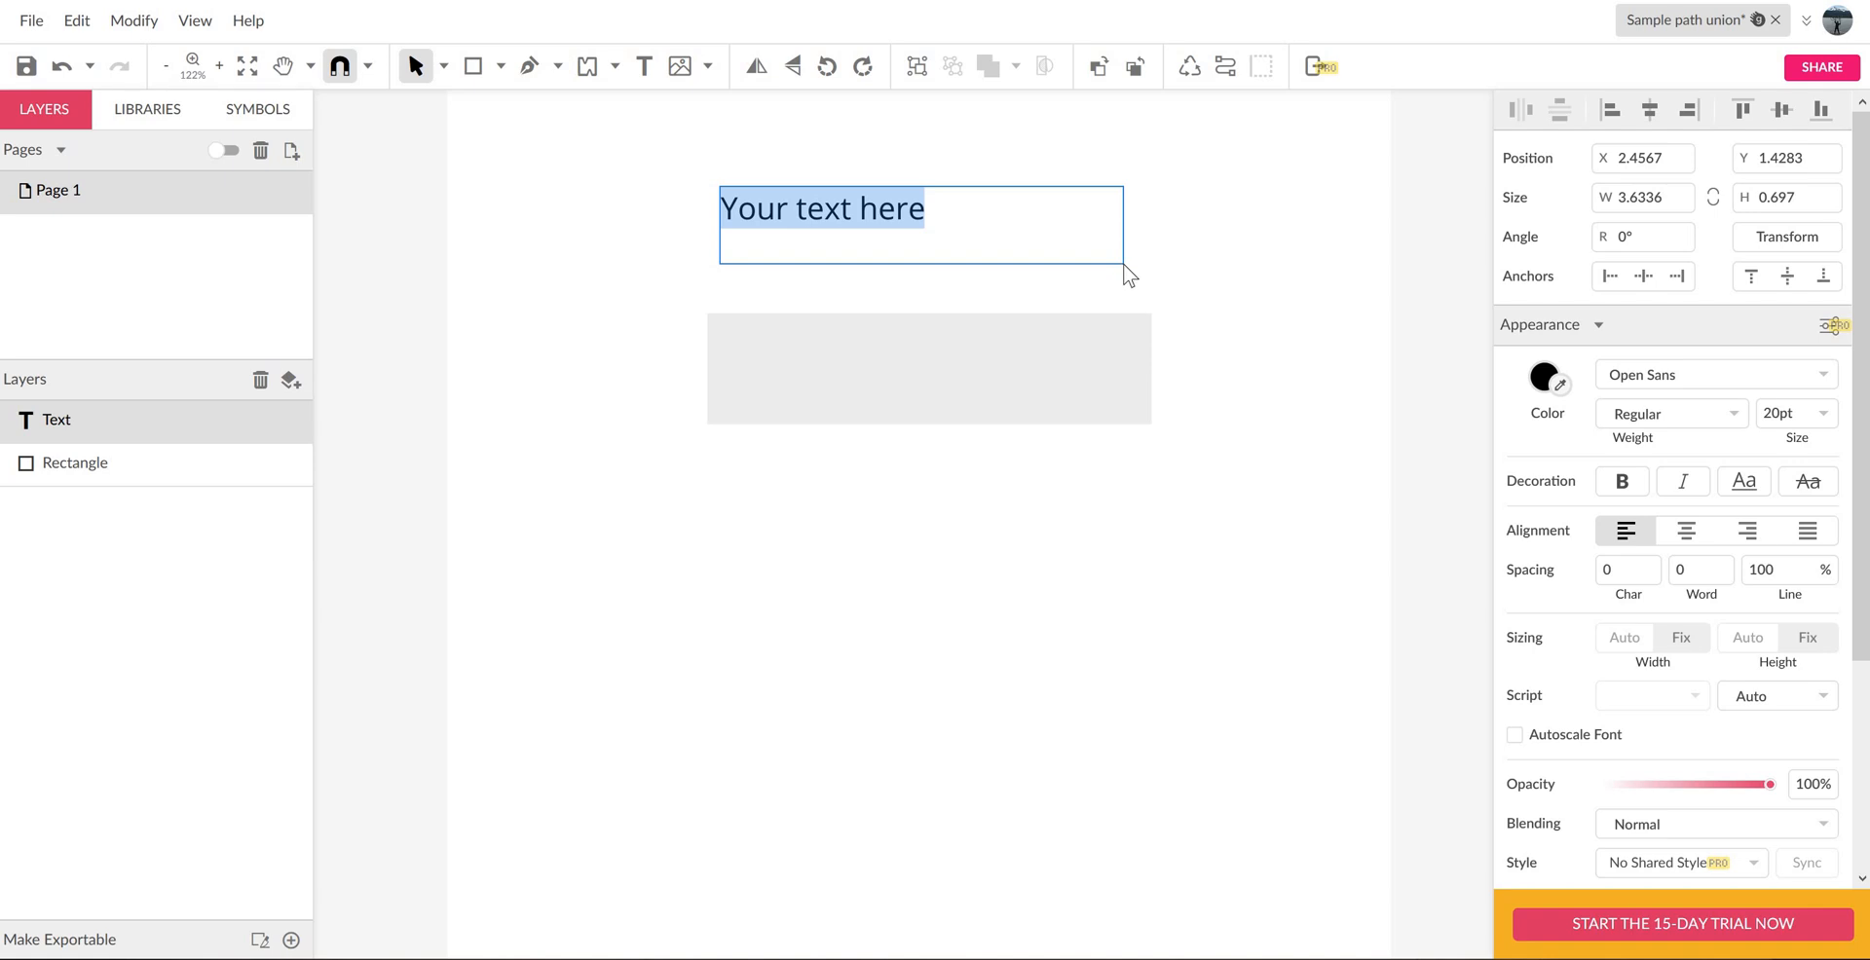
type("MR. h")
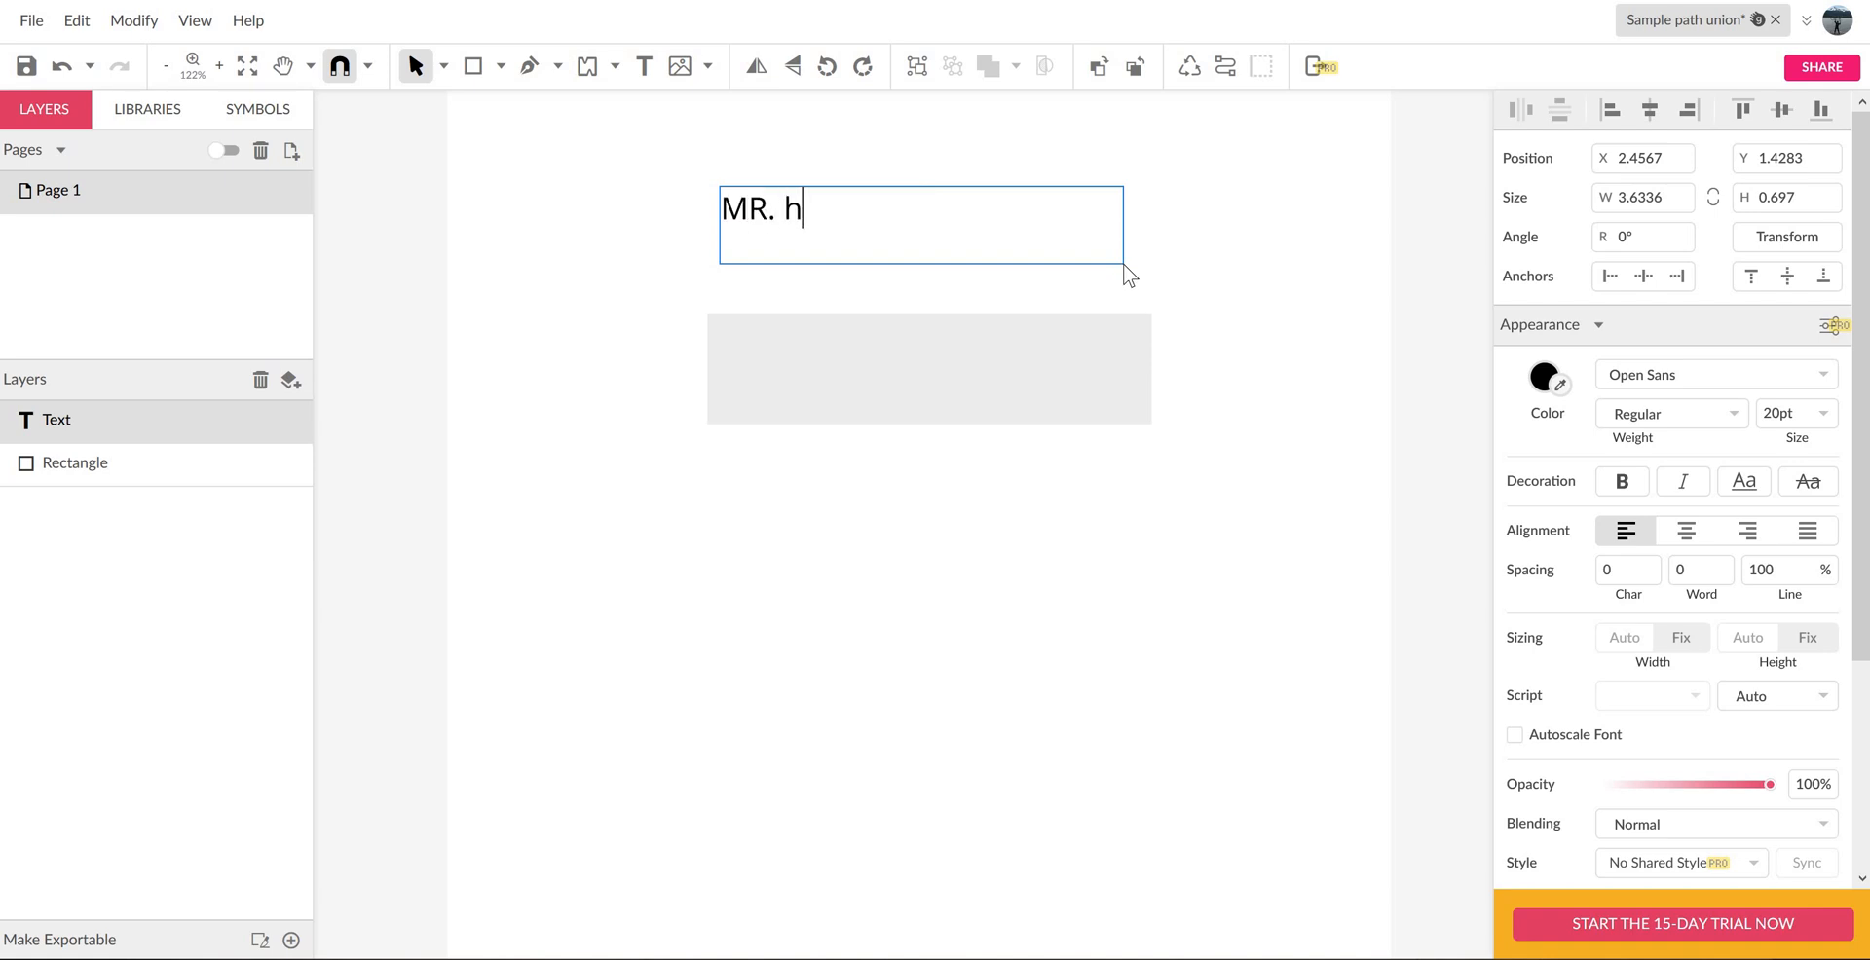
key("BackSpace")
type("HAYS")
key("Escape")
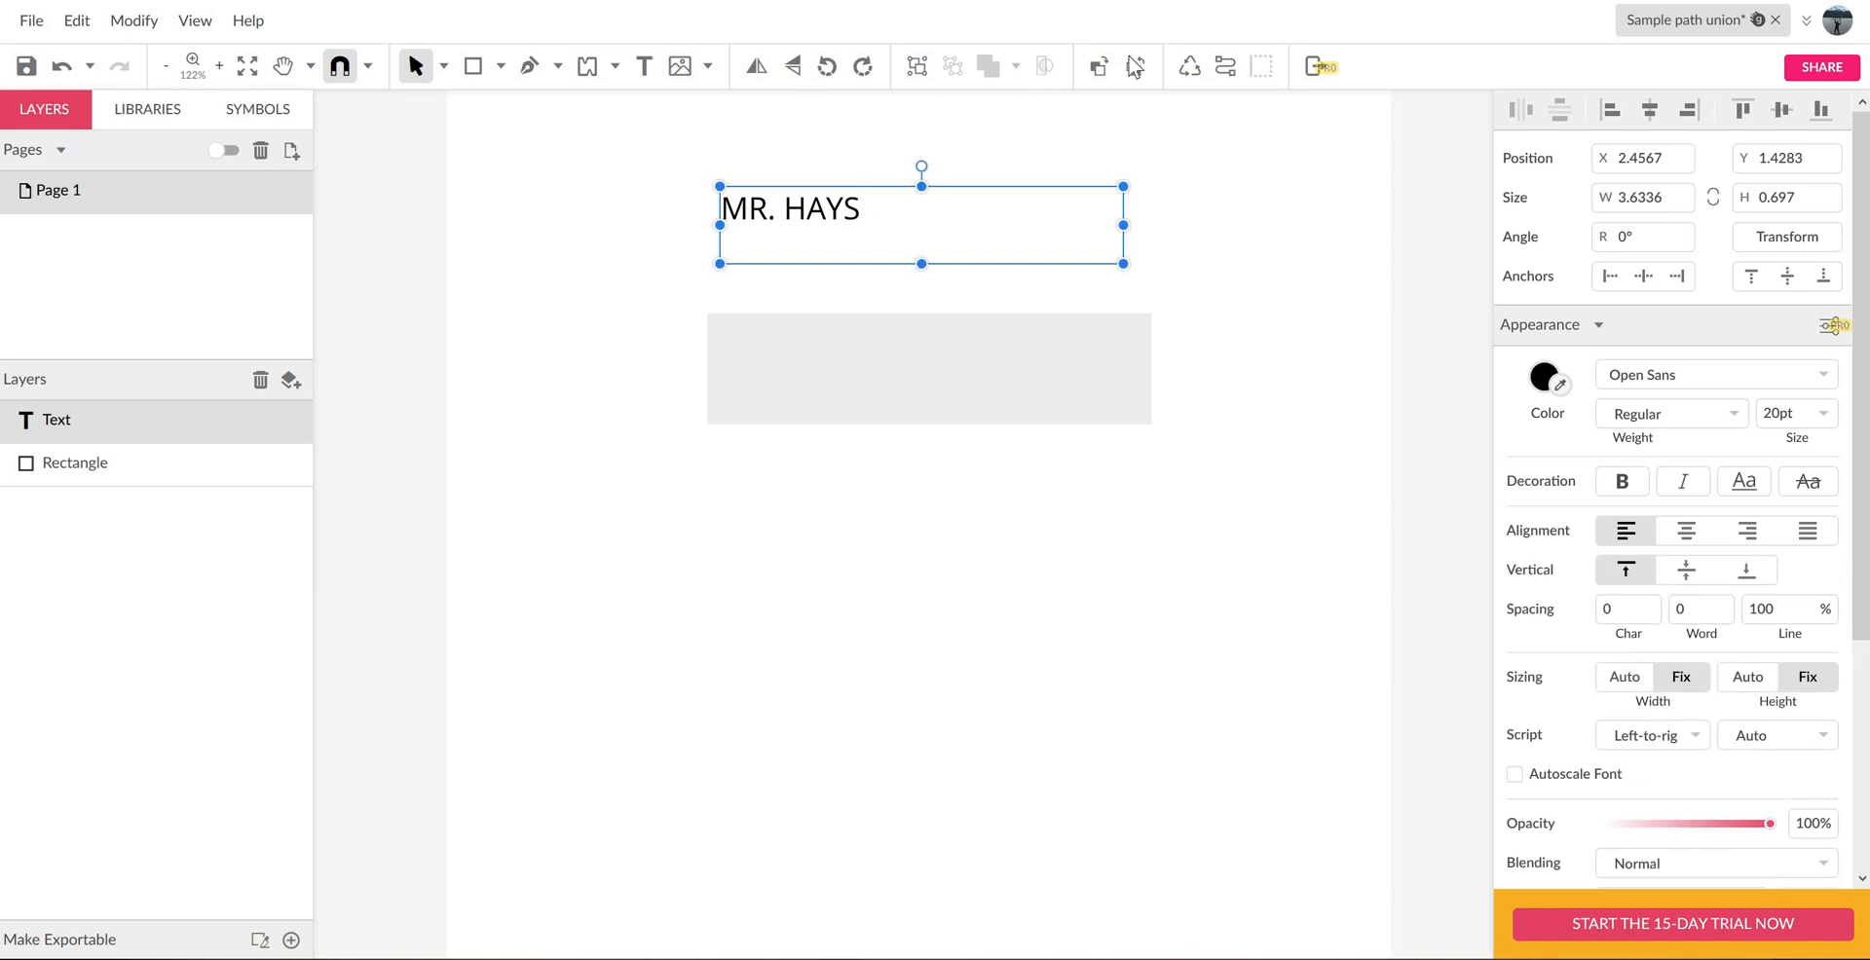
- Convert the name text to a path and enlarge it to about 3.67 by 0.62 inches
left_click(1225, 68)
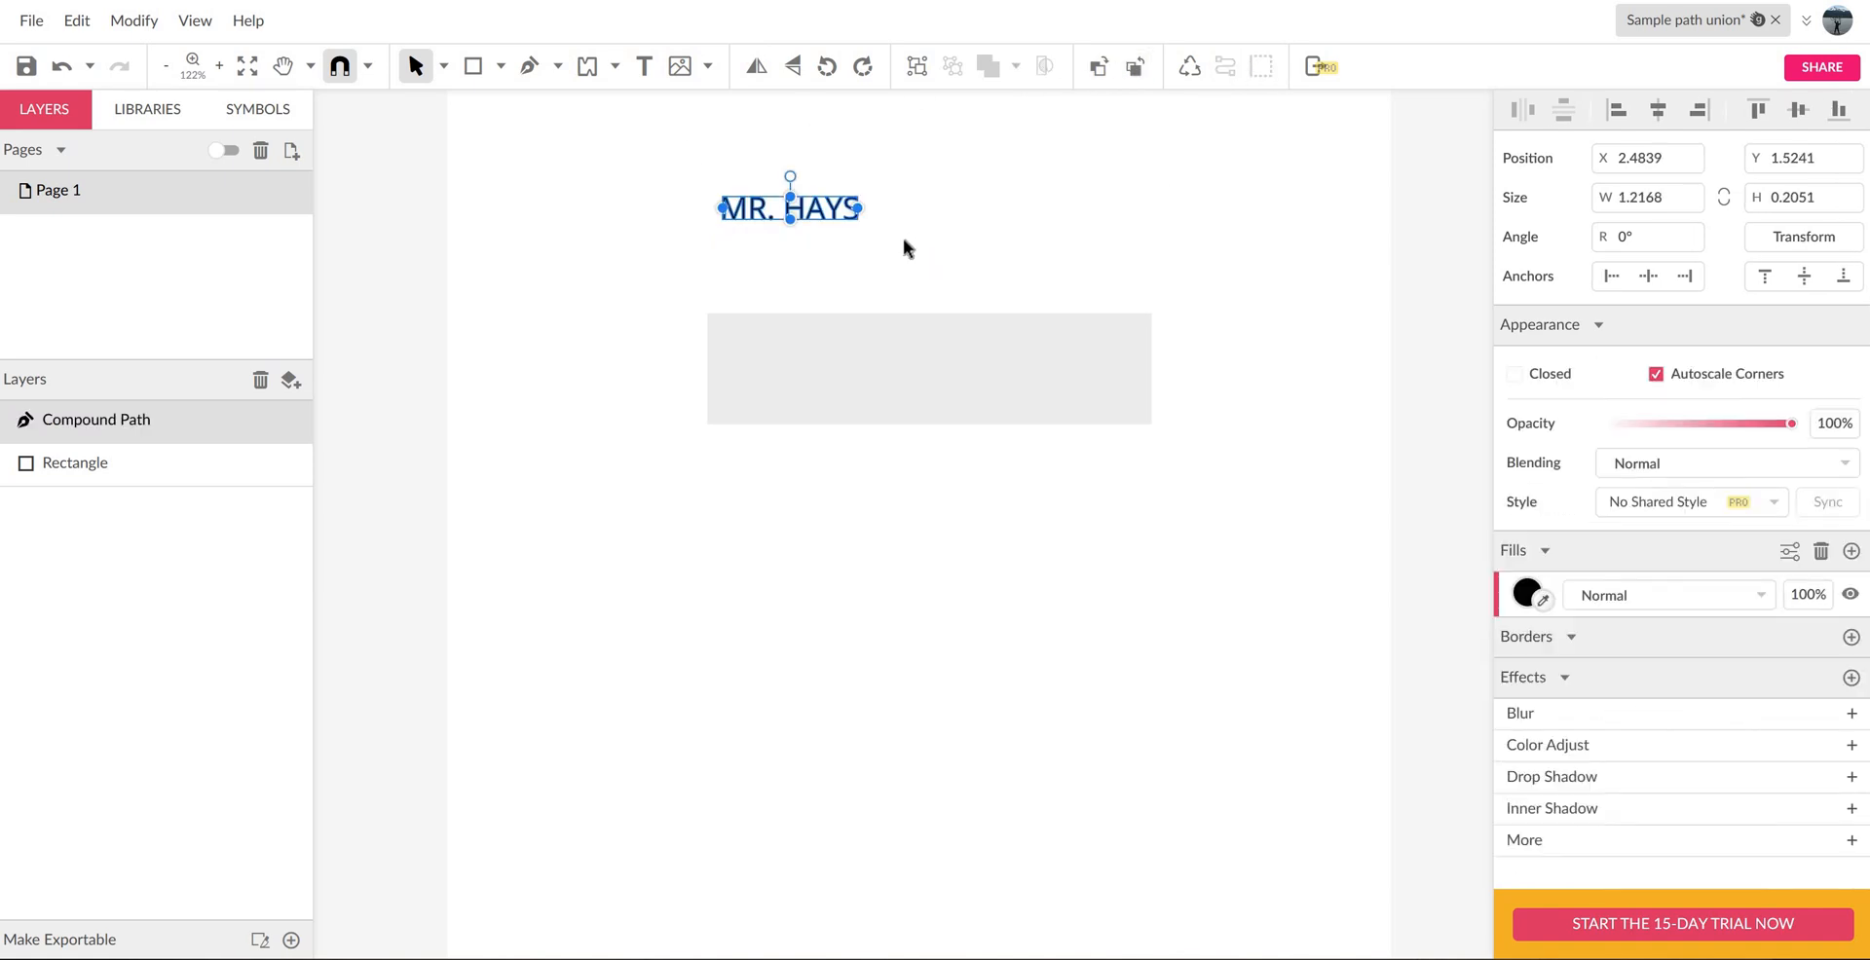
left_click_drag(857, 207, 1112, 256)
- Place the name on the rectangle's upper edge and centre the two horizontally on each other
left_click_drag(1018, 219, 1028, 287)
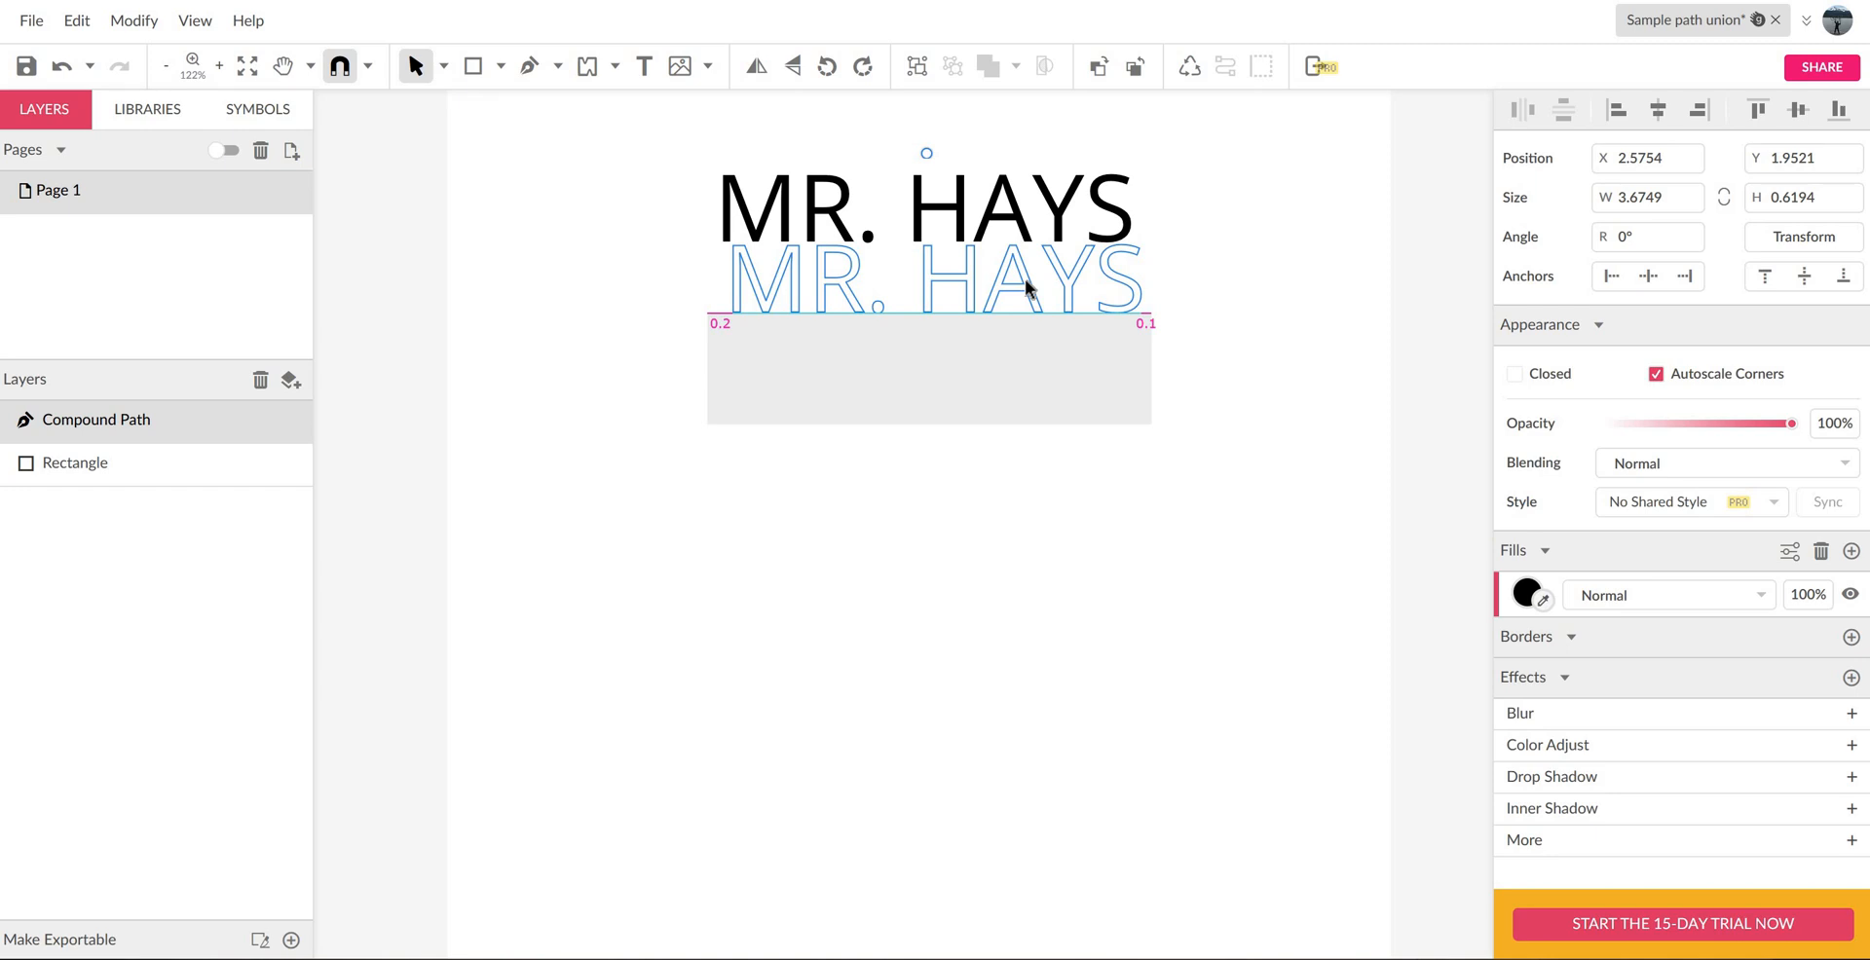
left_click_drag(640, 199, 1271, 514)
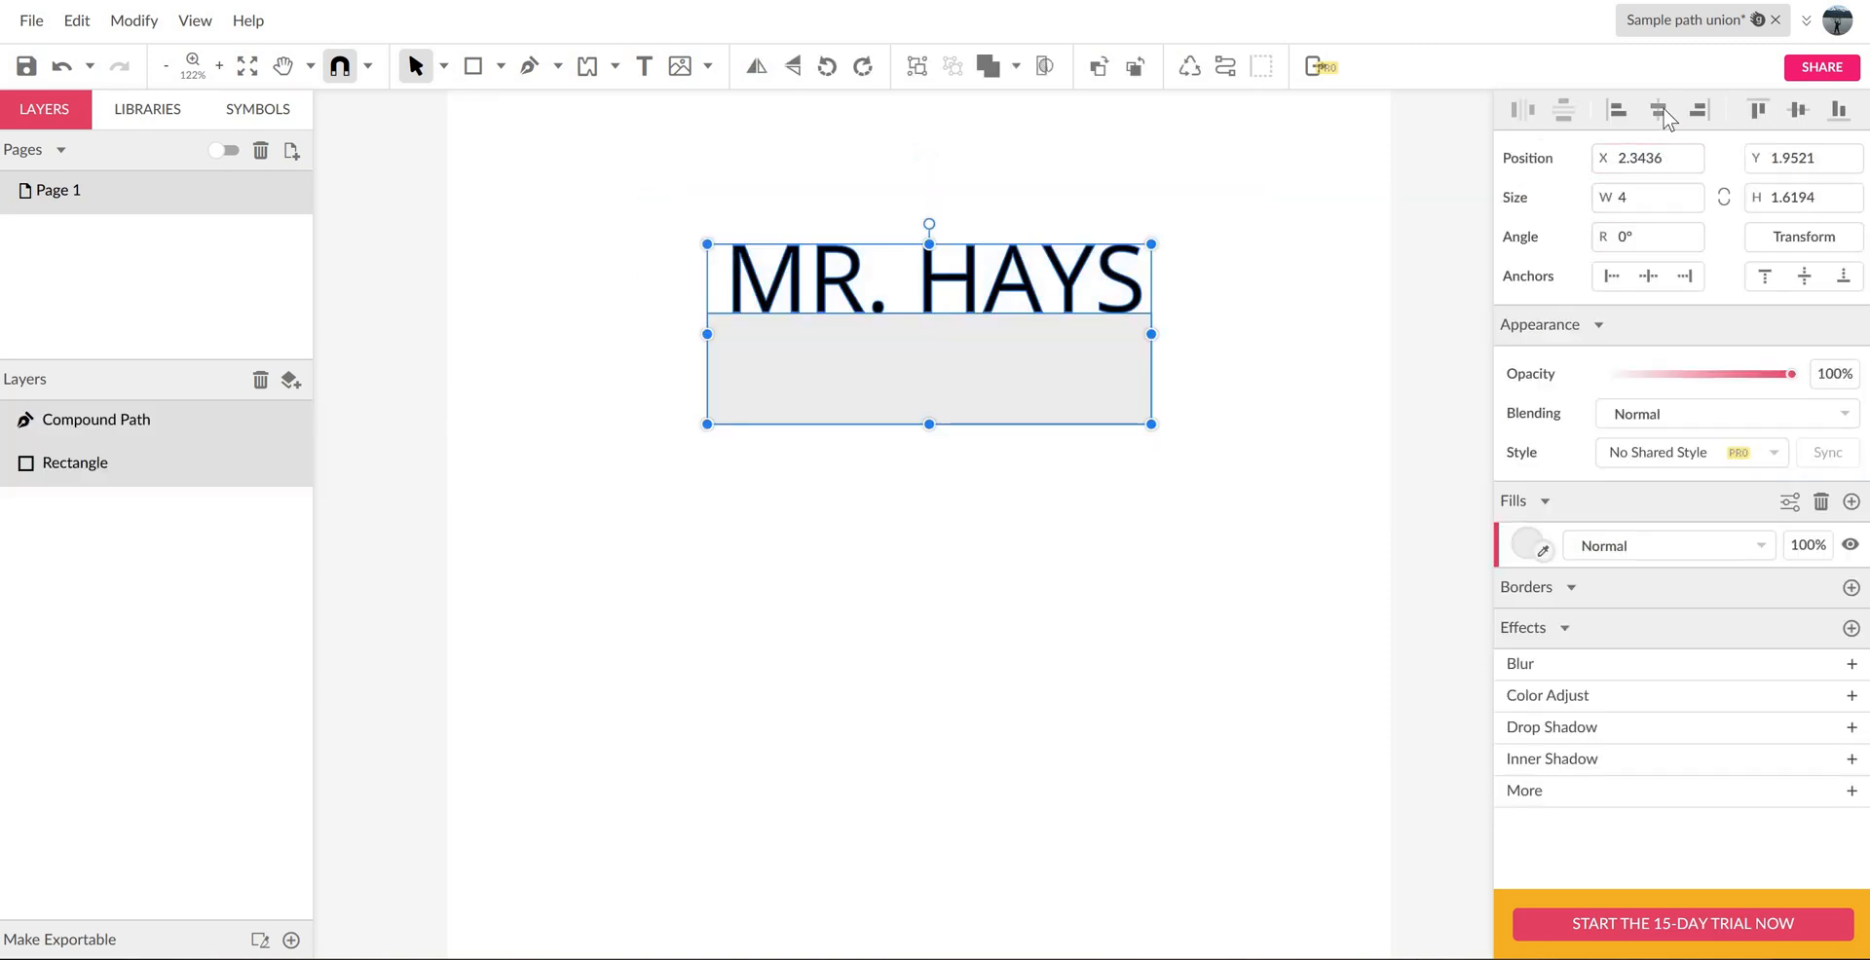
left_click(1662, 113)
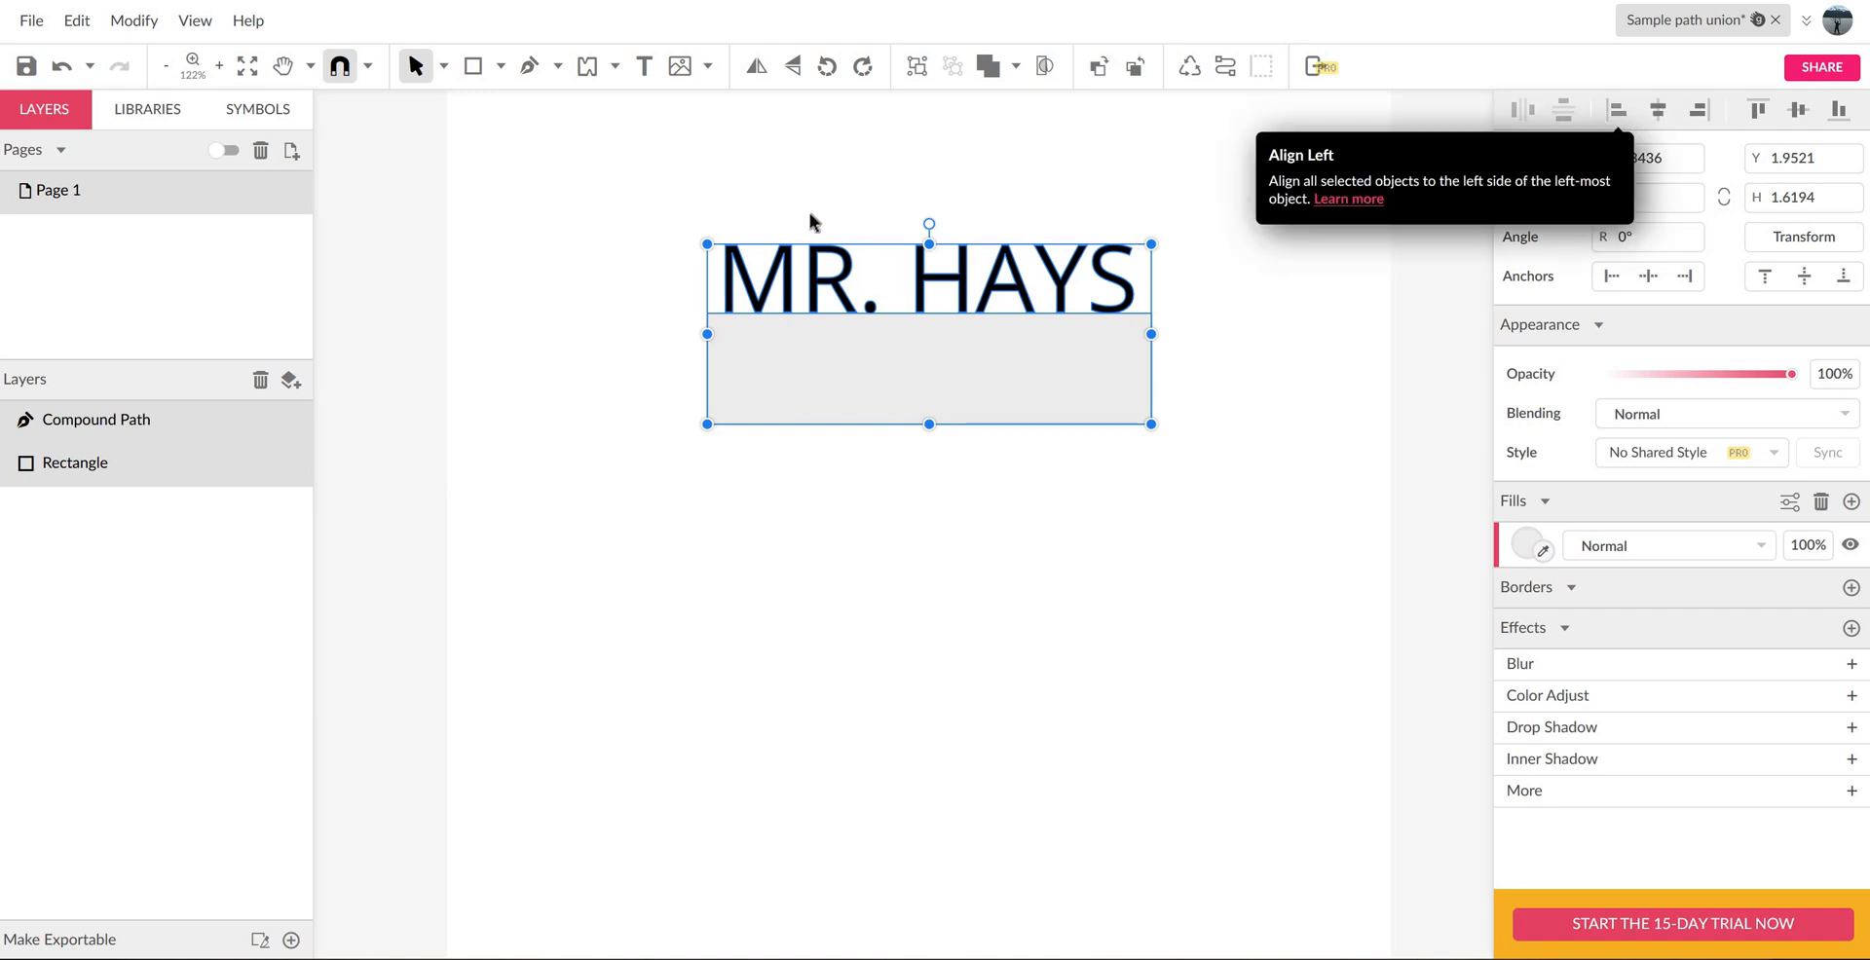
- Remove the fills from the name and the rectangle and give both a 1 pt black border
left_click(1821, 501)
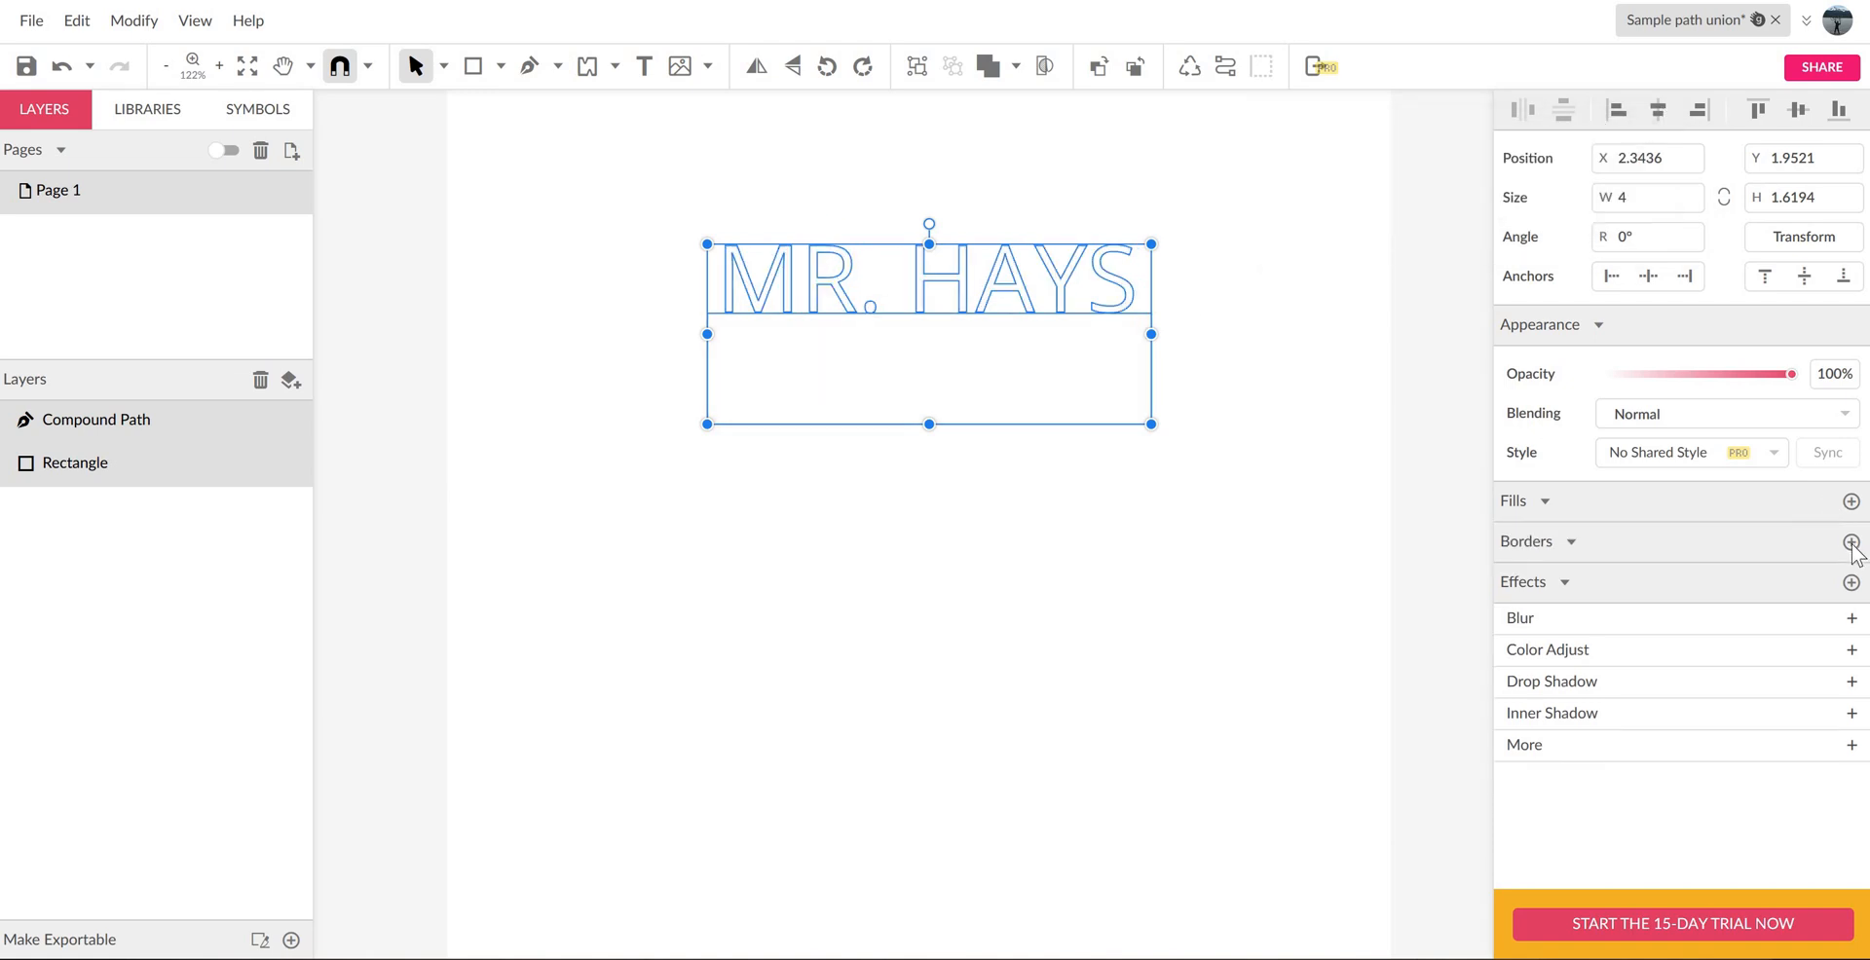
left_click(1851, 543)
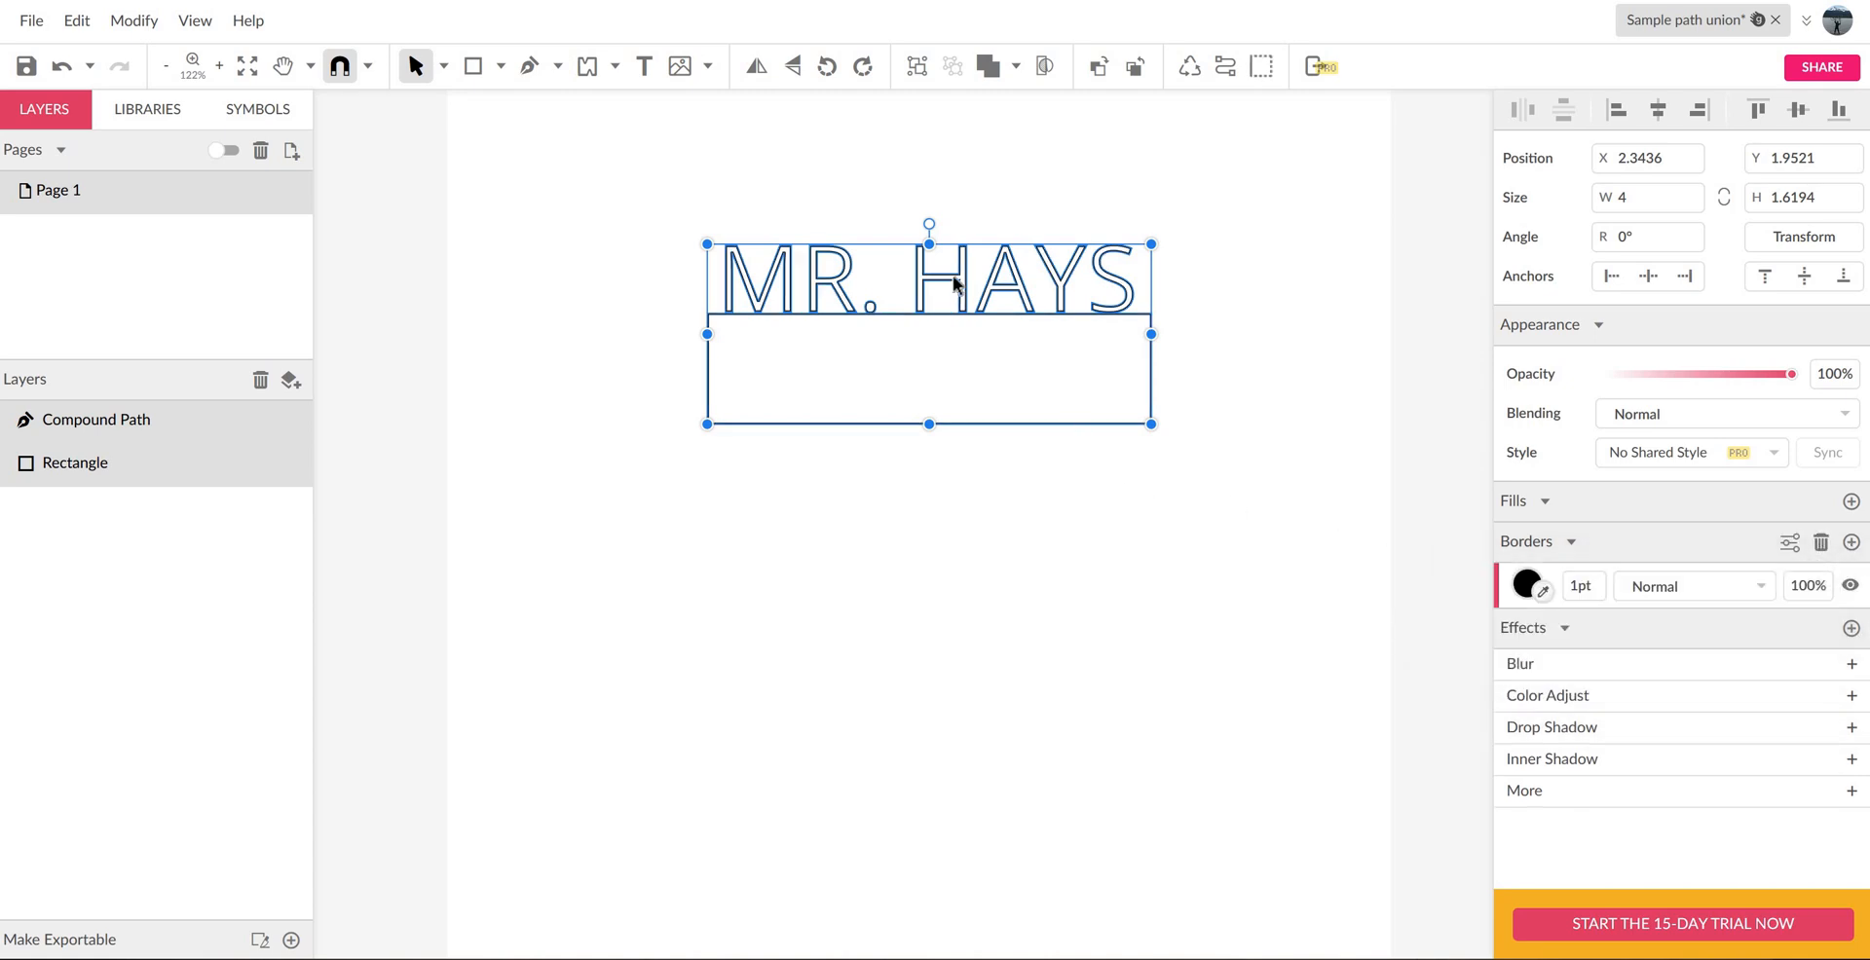
scroll(956, 280, "up", 5)
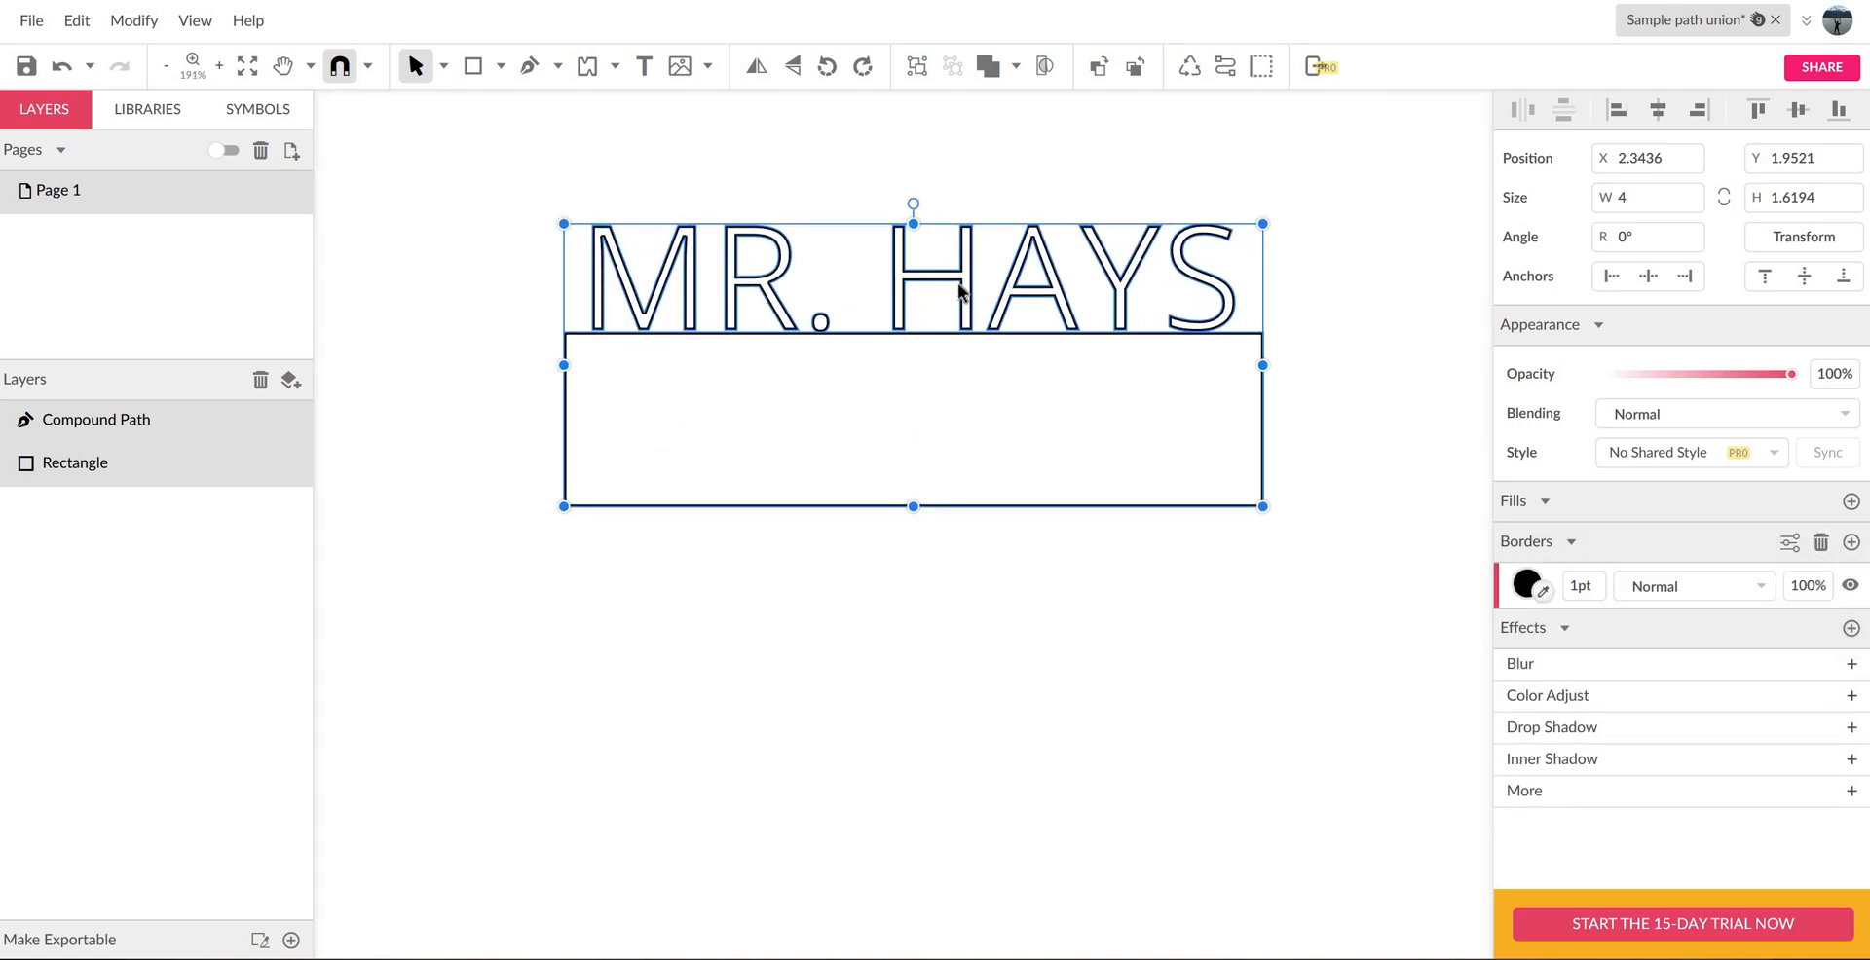
left_click(1018, 155)
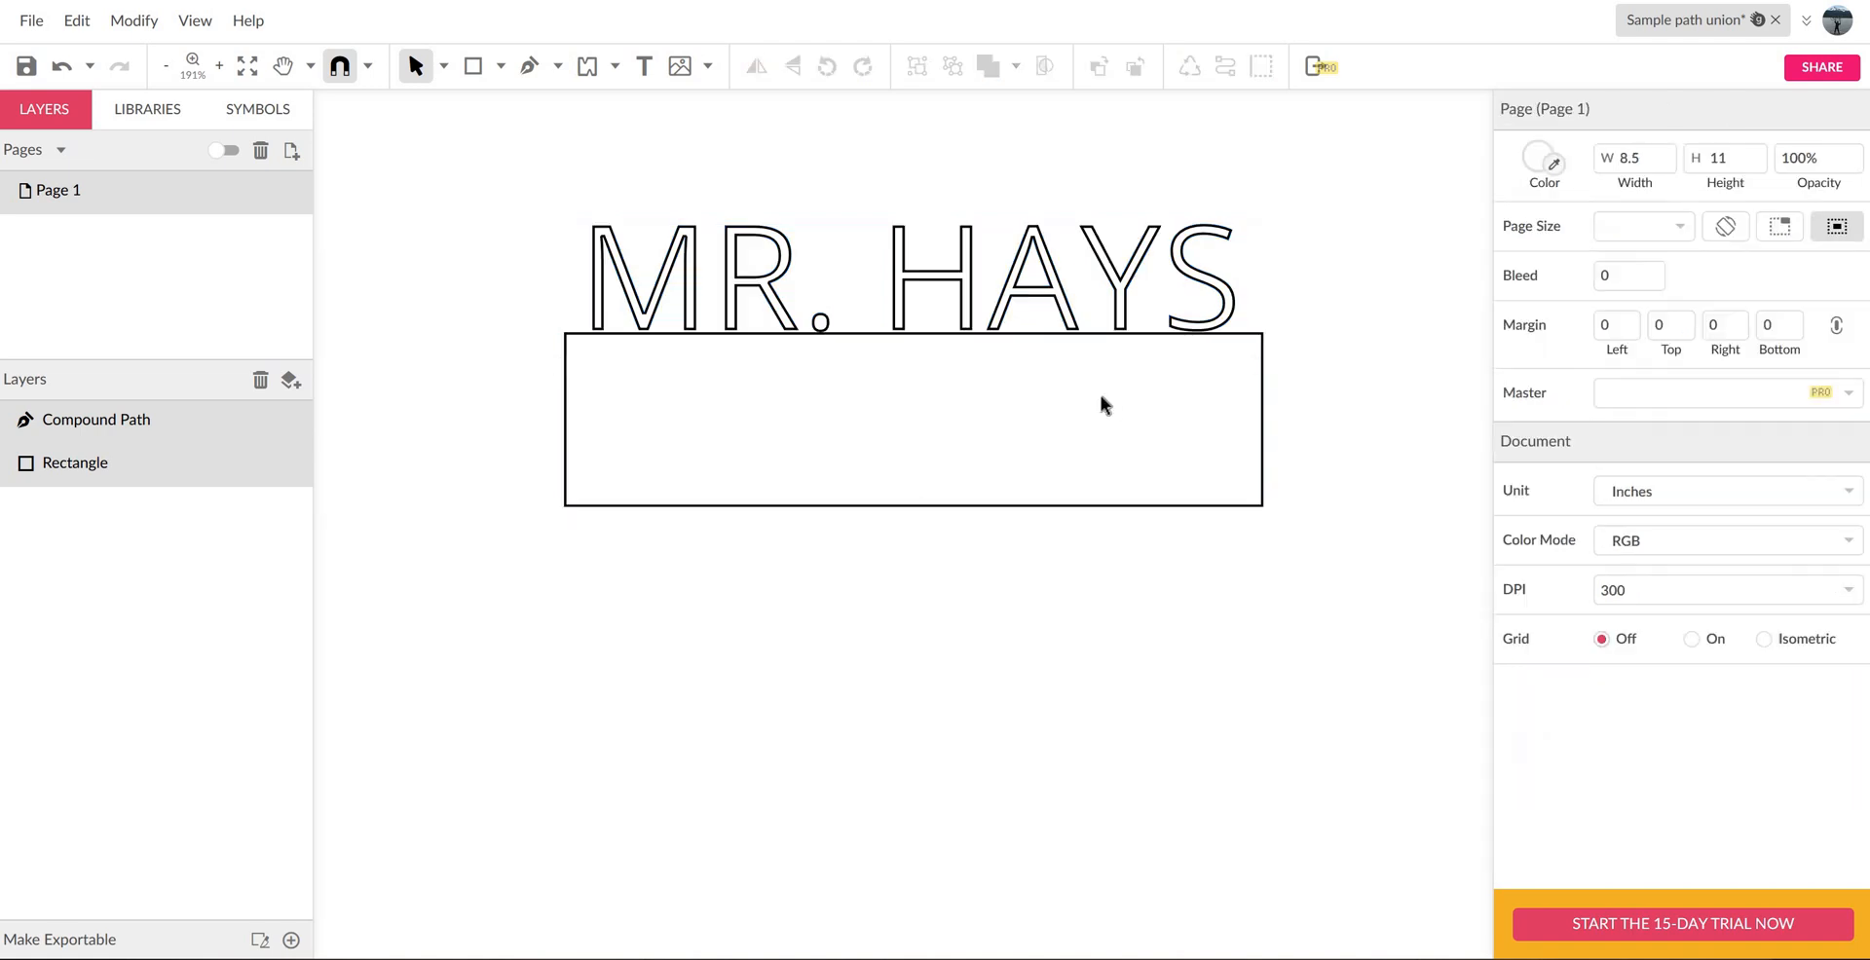
- Nudge the rectangle up to Y 2.5298 so it slightly overlaps the bottoms of the letters
left_click(1029, 505)
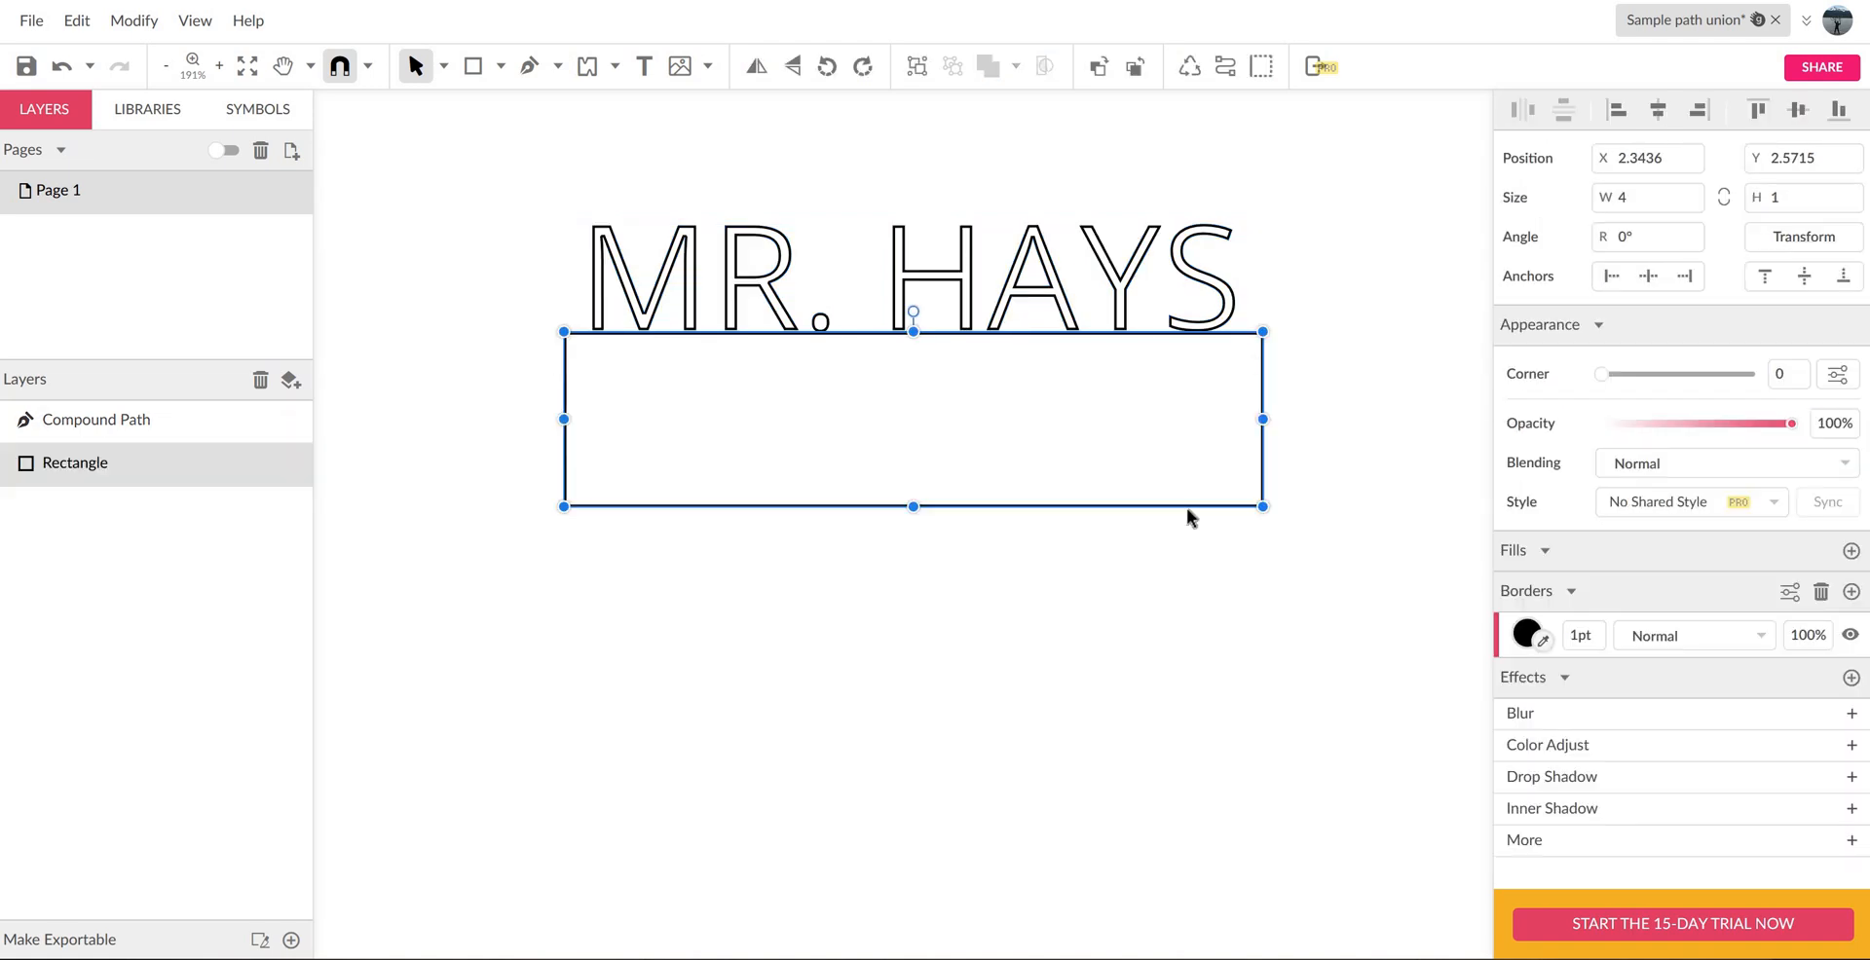
key("Up")
key("Up")
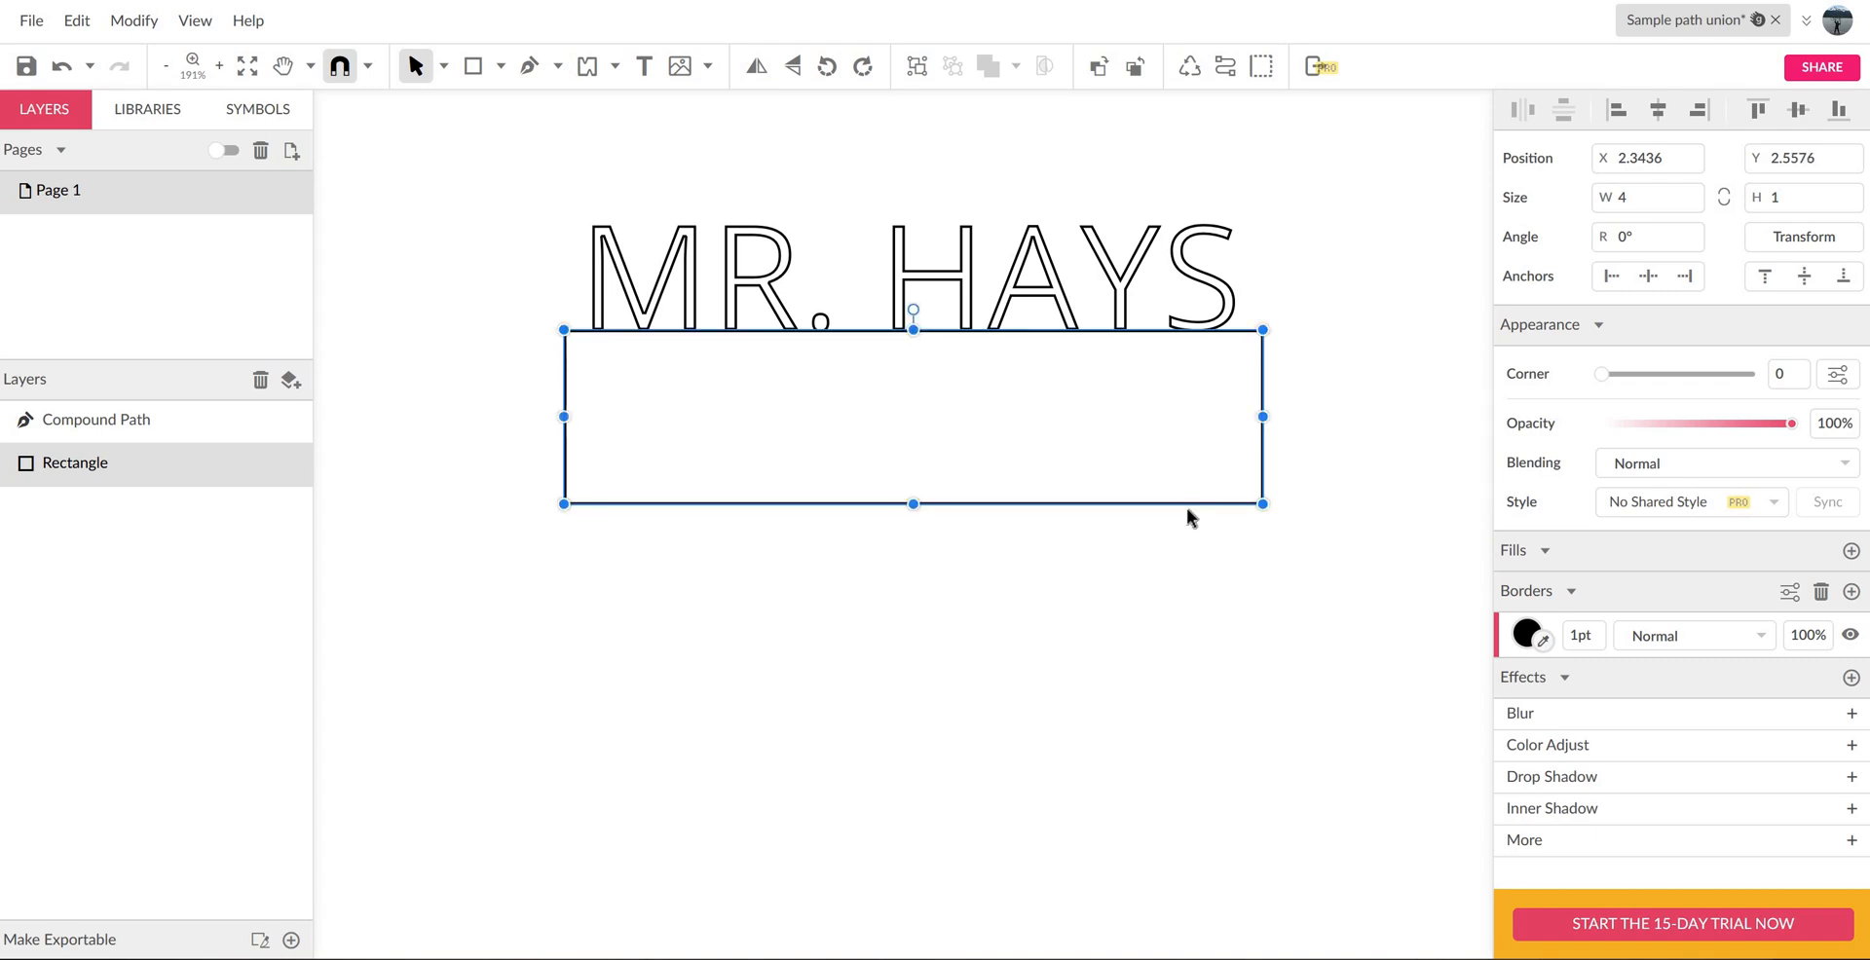
key("Up")
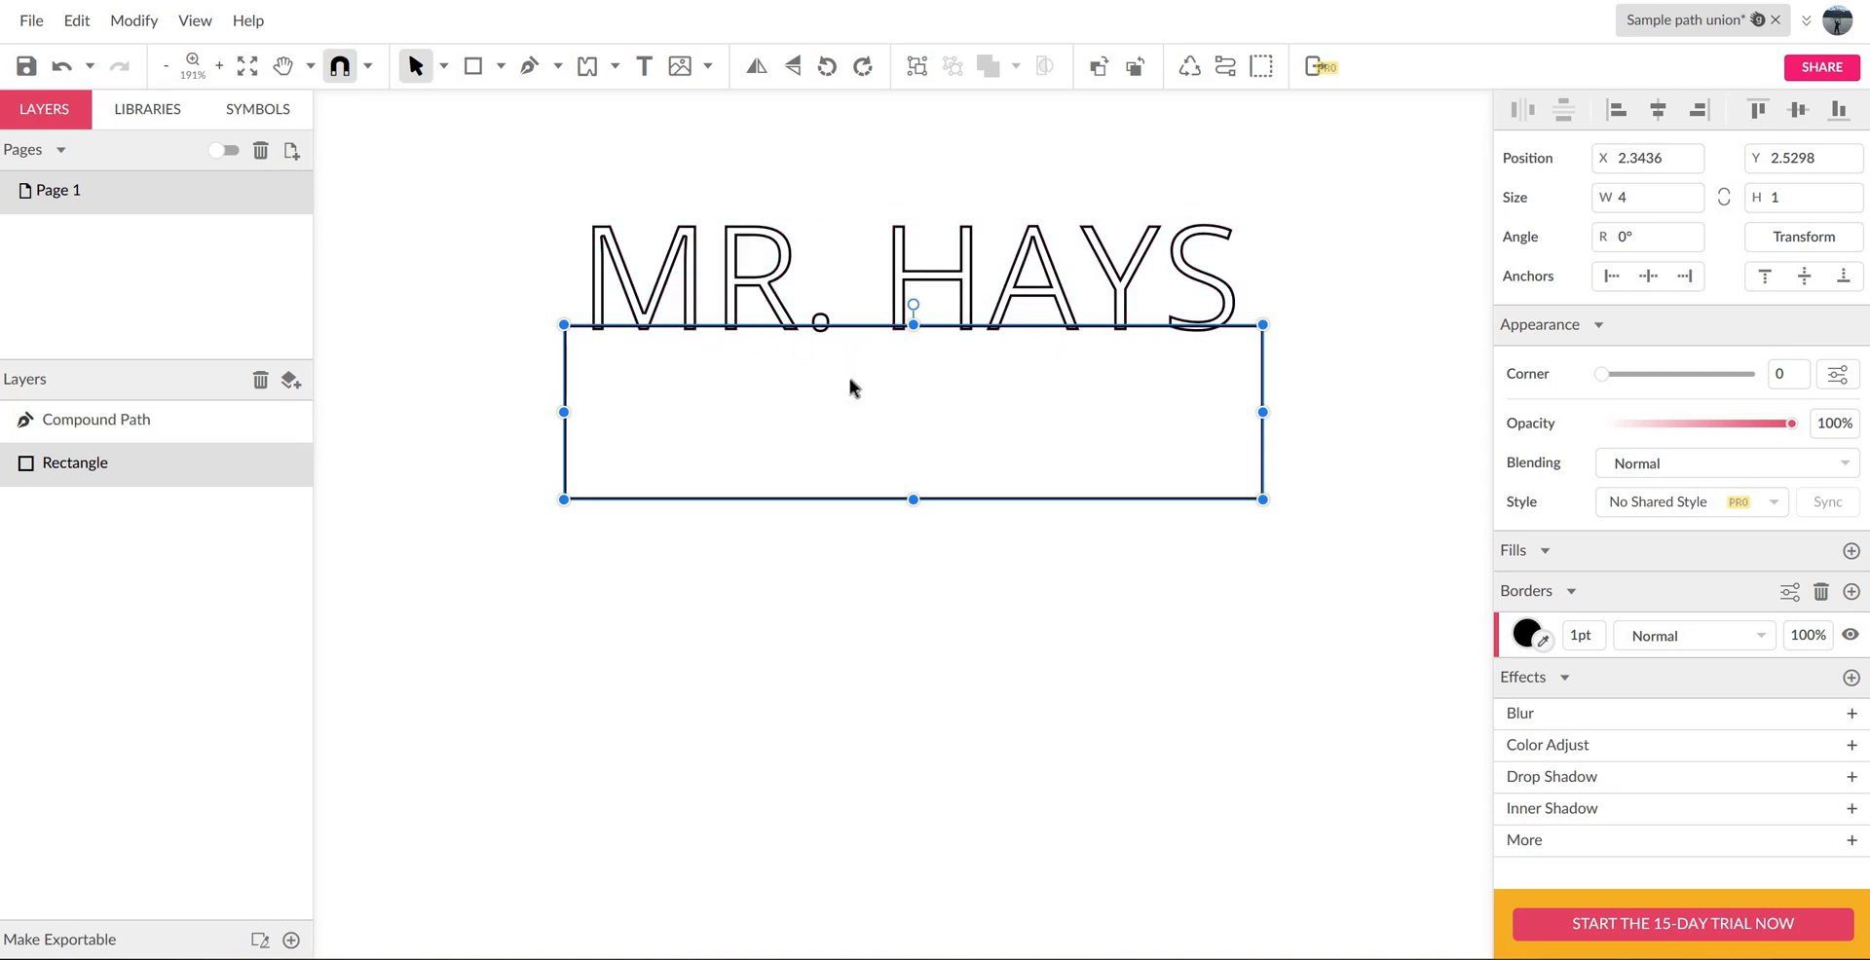
- Combine the name and the rectangle with a Union and move the combined shape to about X 1.52, Y 1.73
left_click_drag(517, 186, 938, 493)
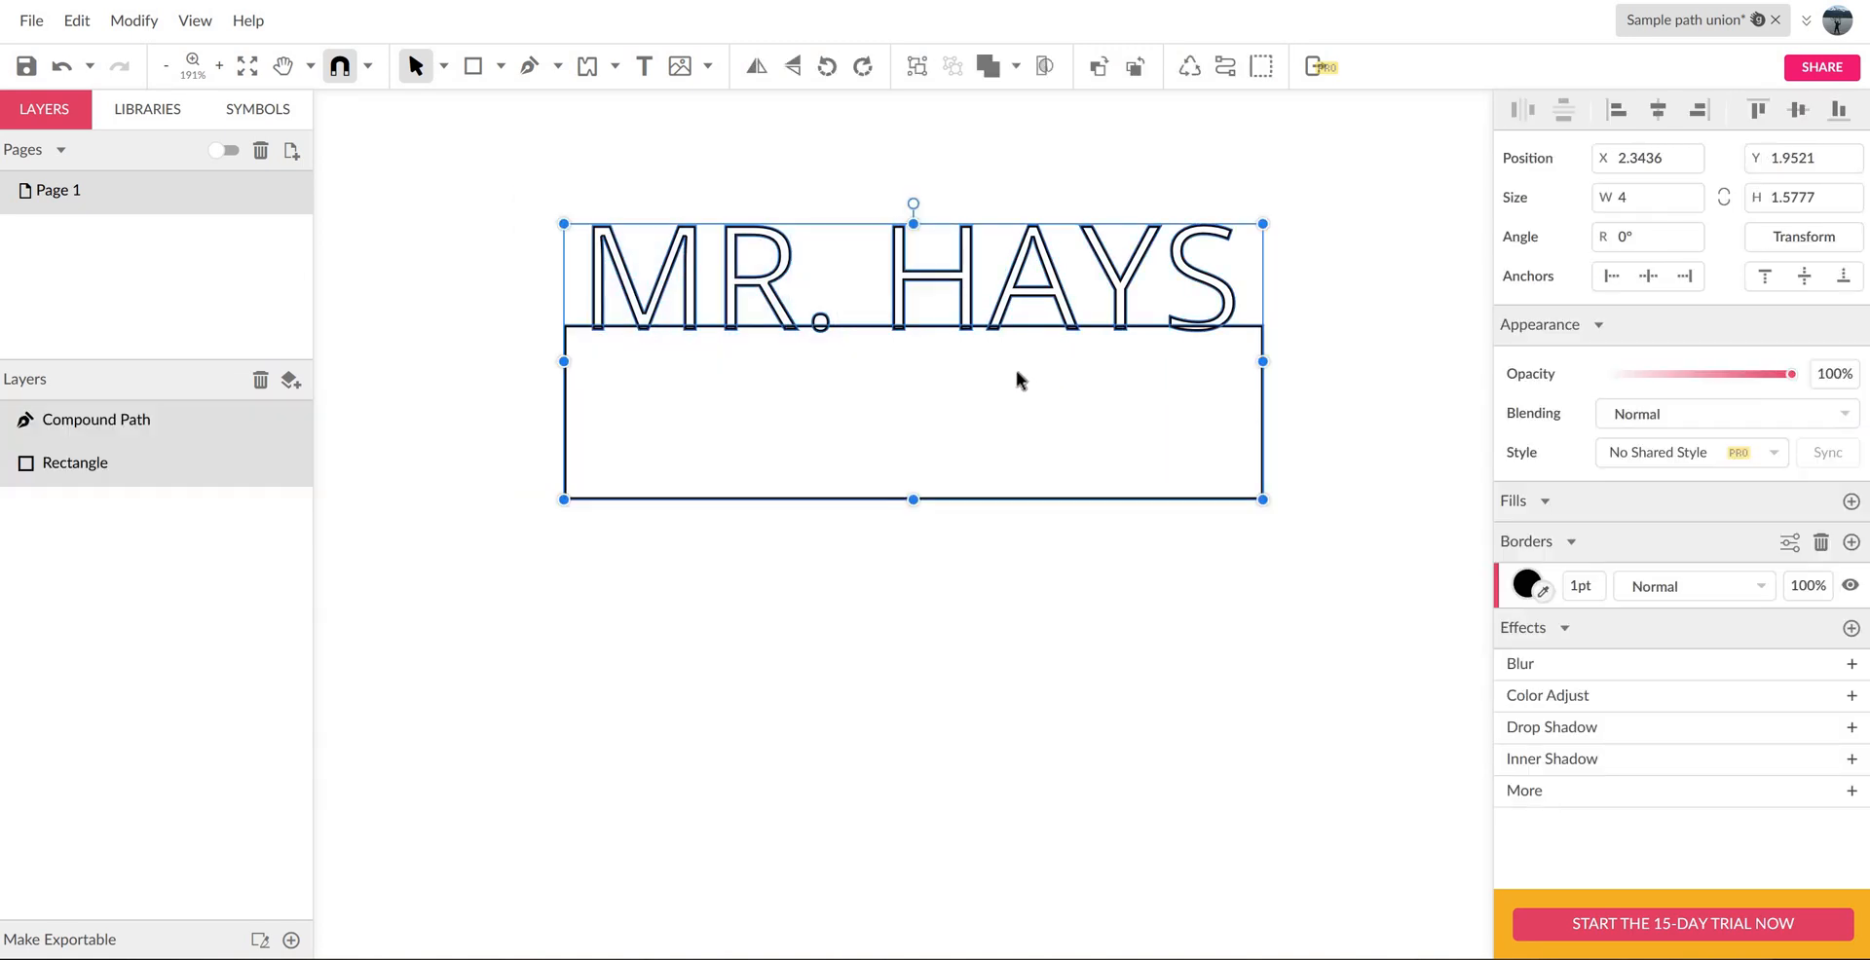
left_click(1014, 68)
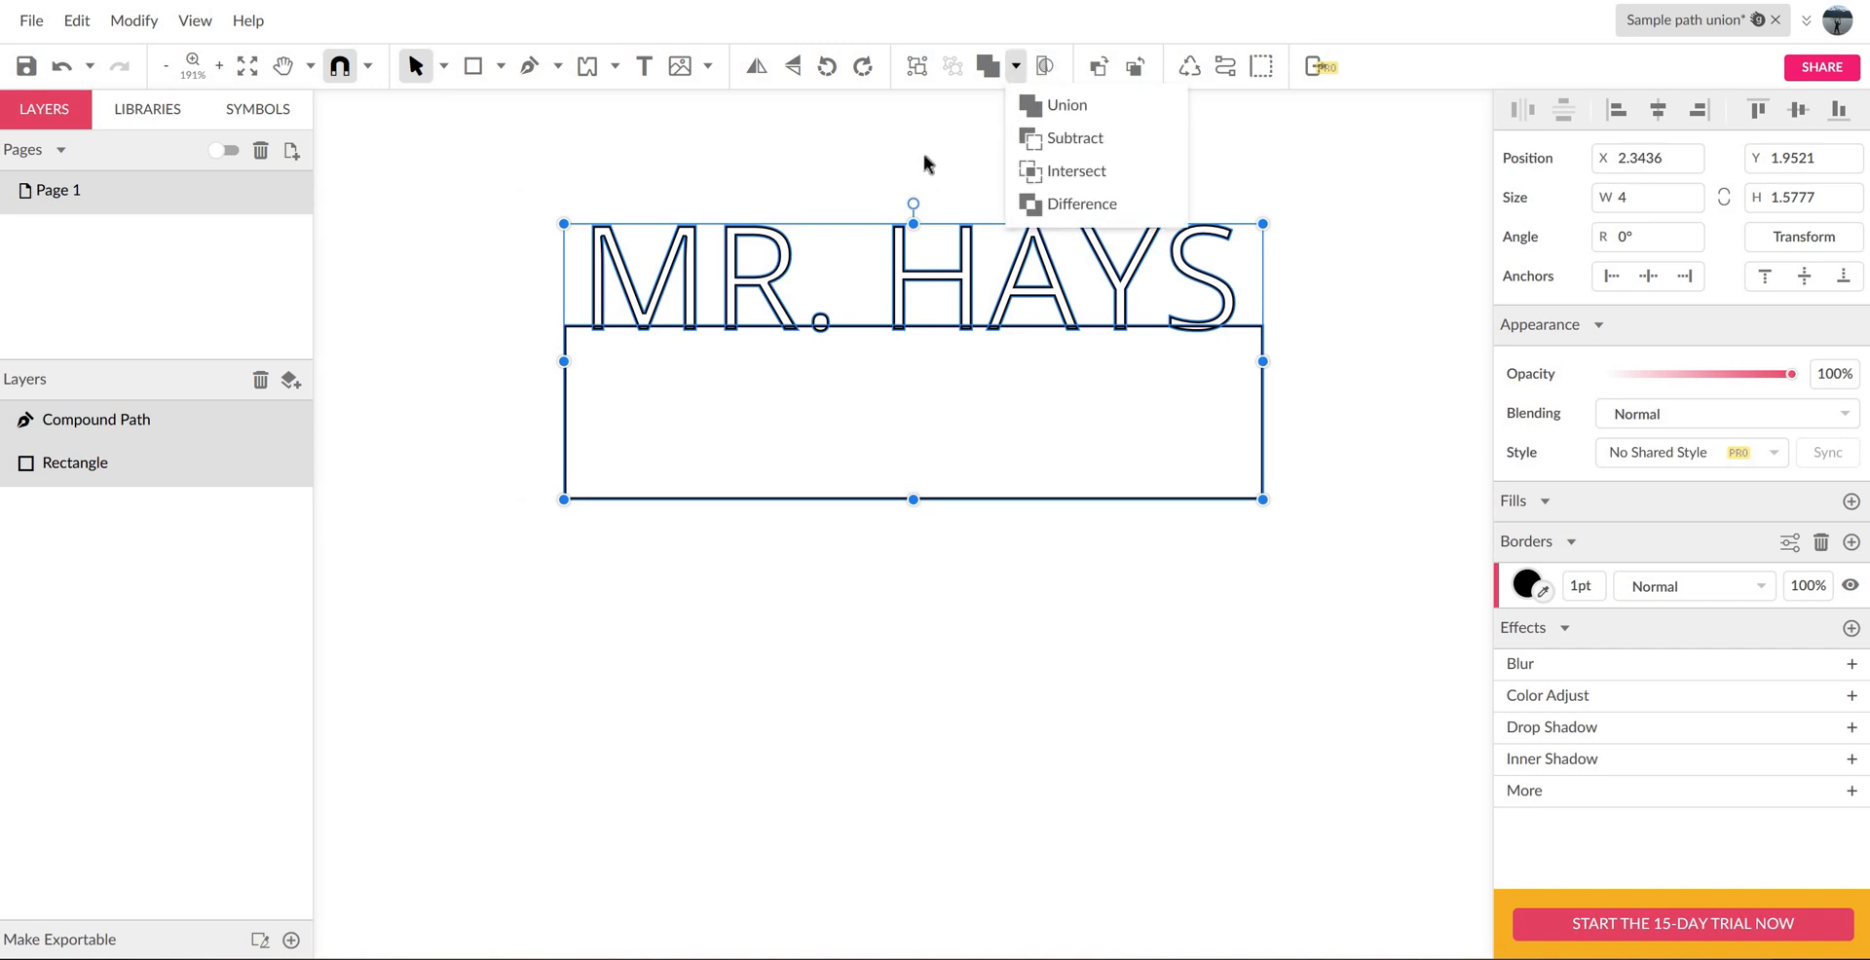
left_click(956, 116)
left_click_drag(808, 521, 509, 121)
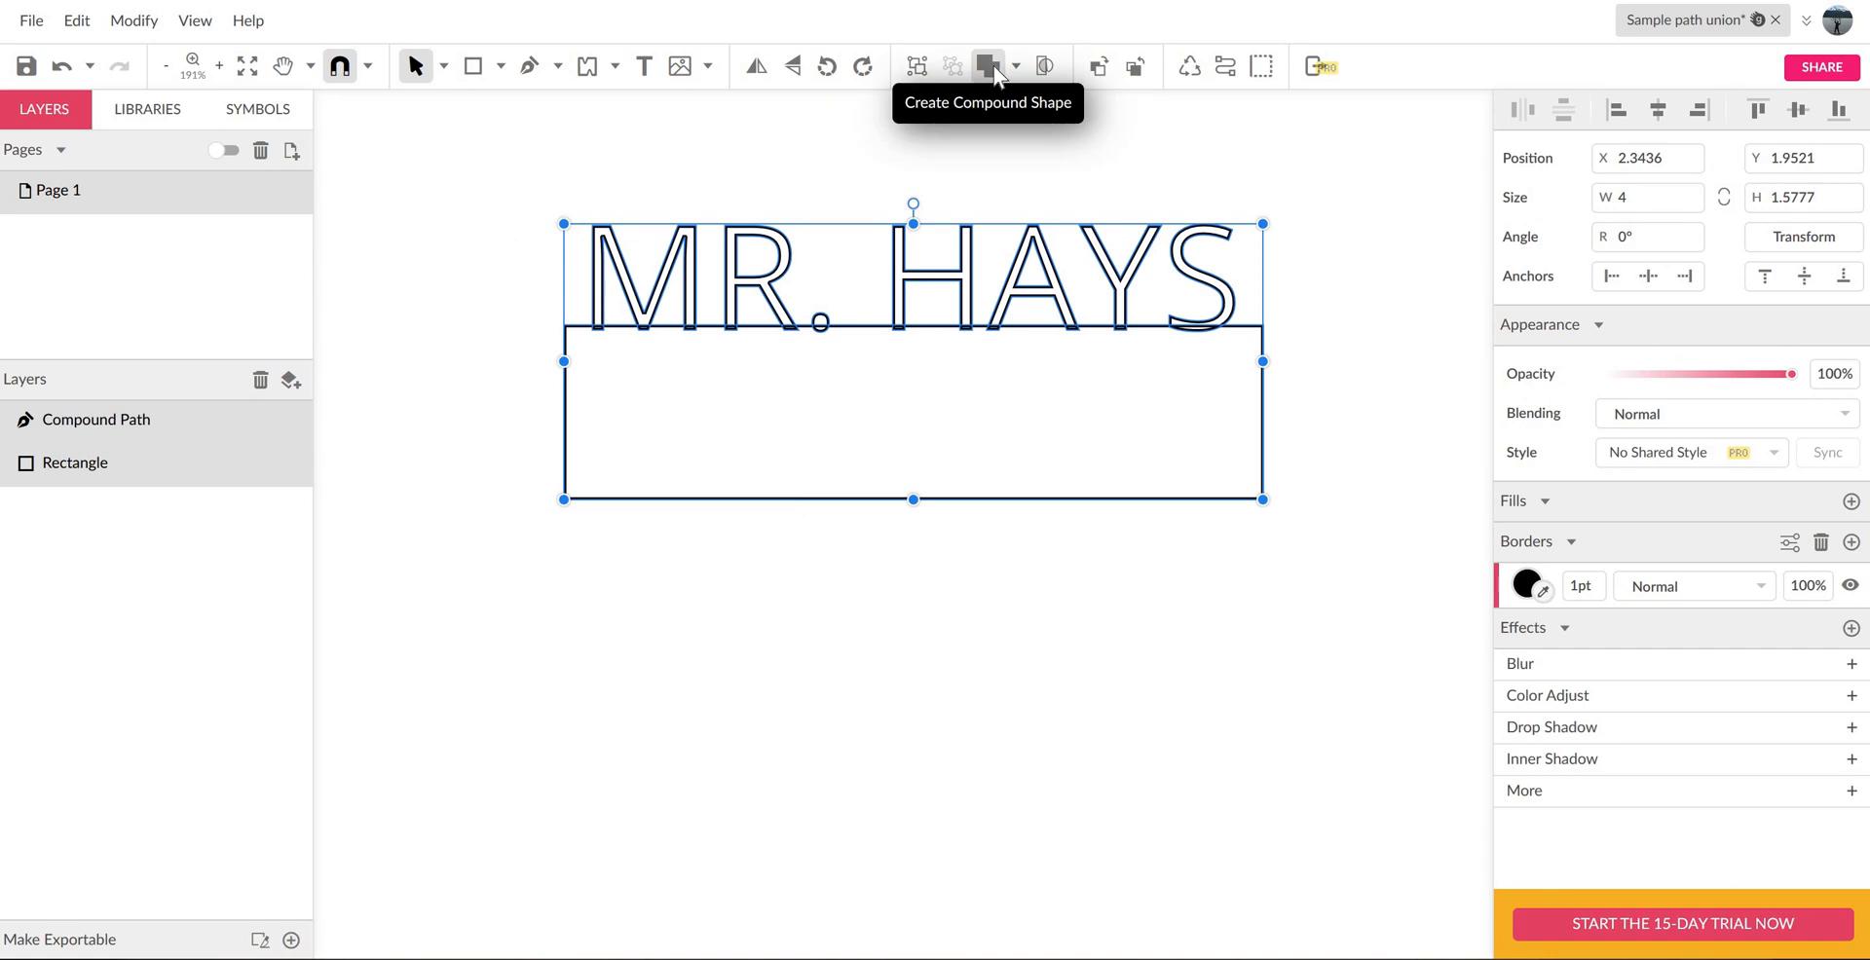
left_click(1016, 70)
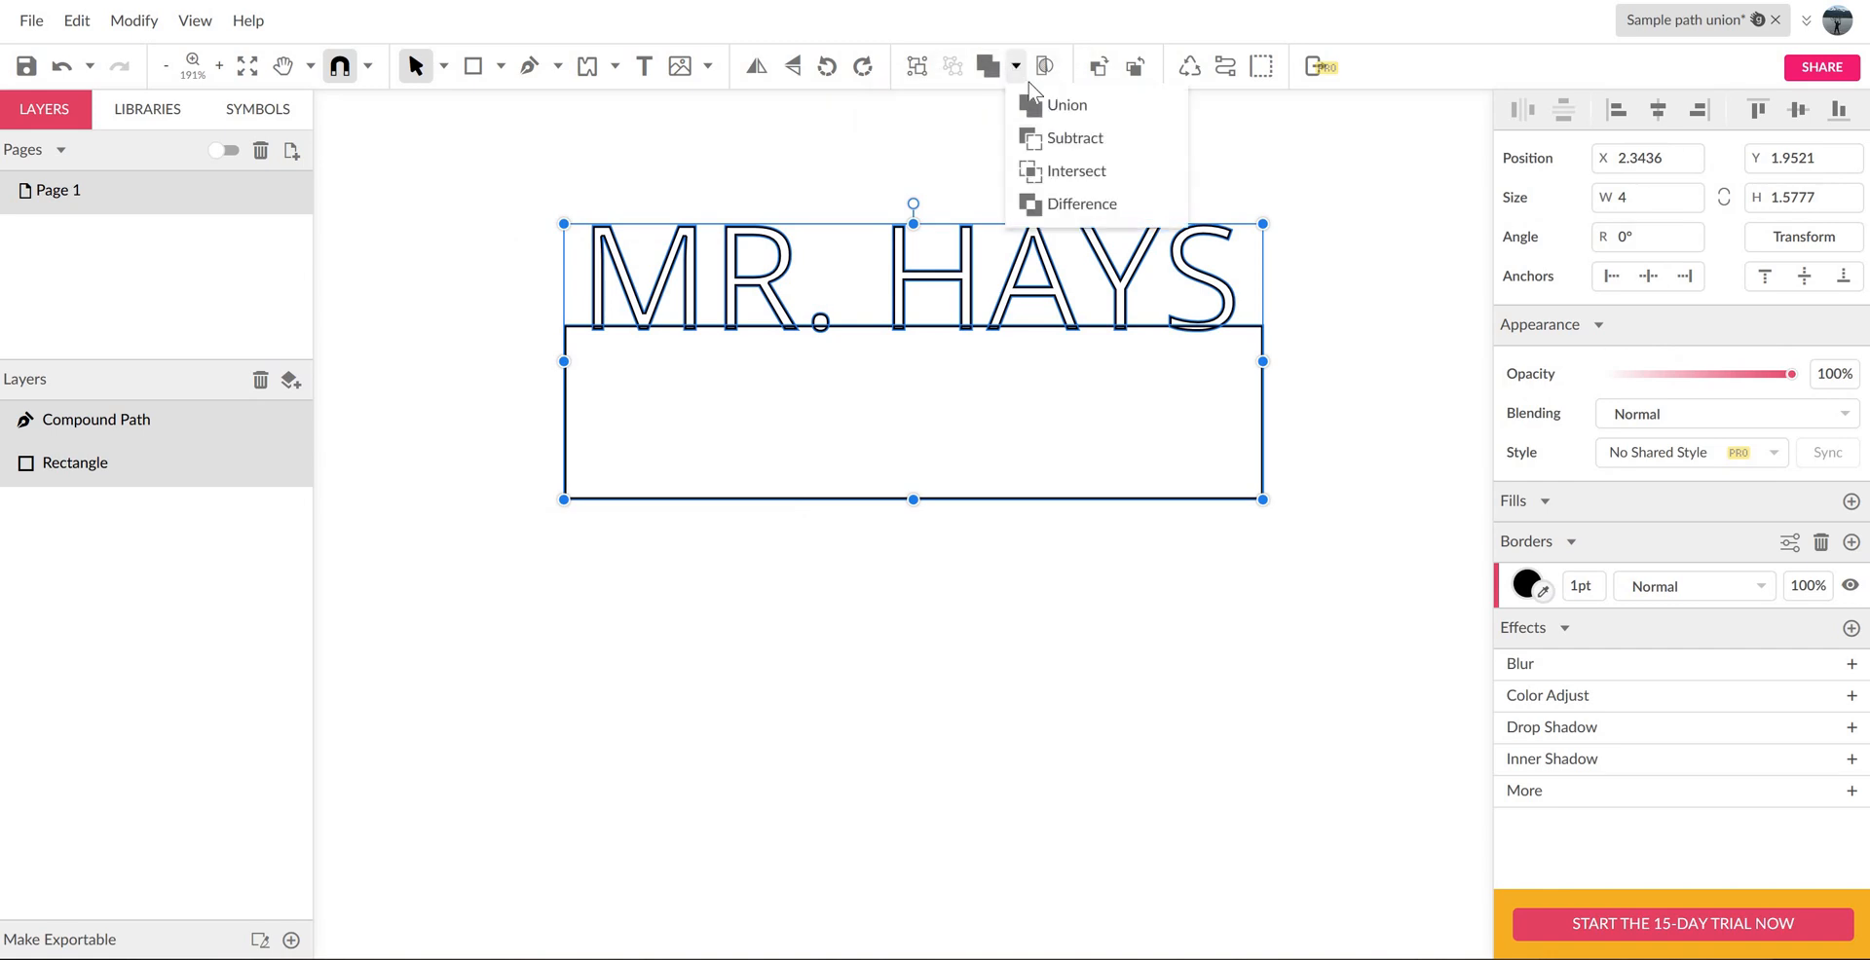
left_click(1053, 108)
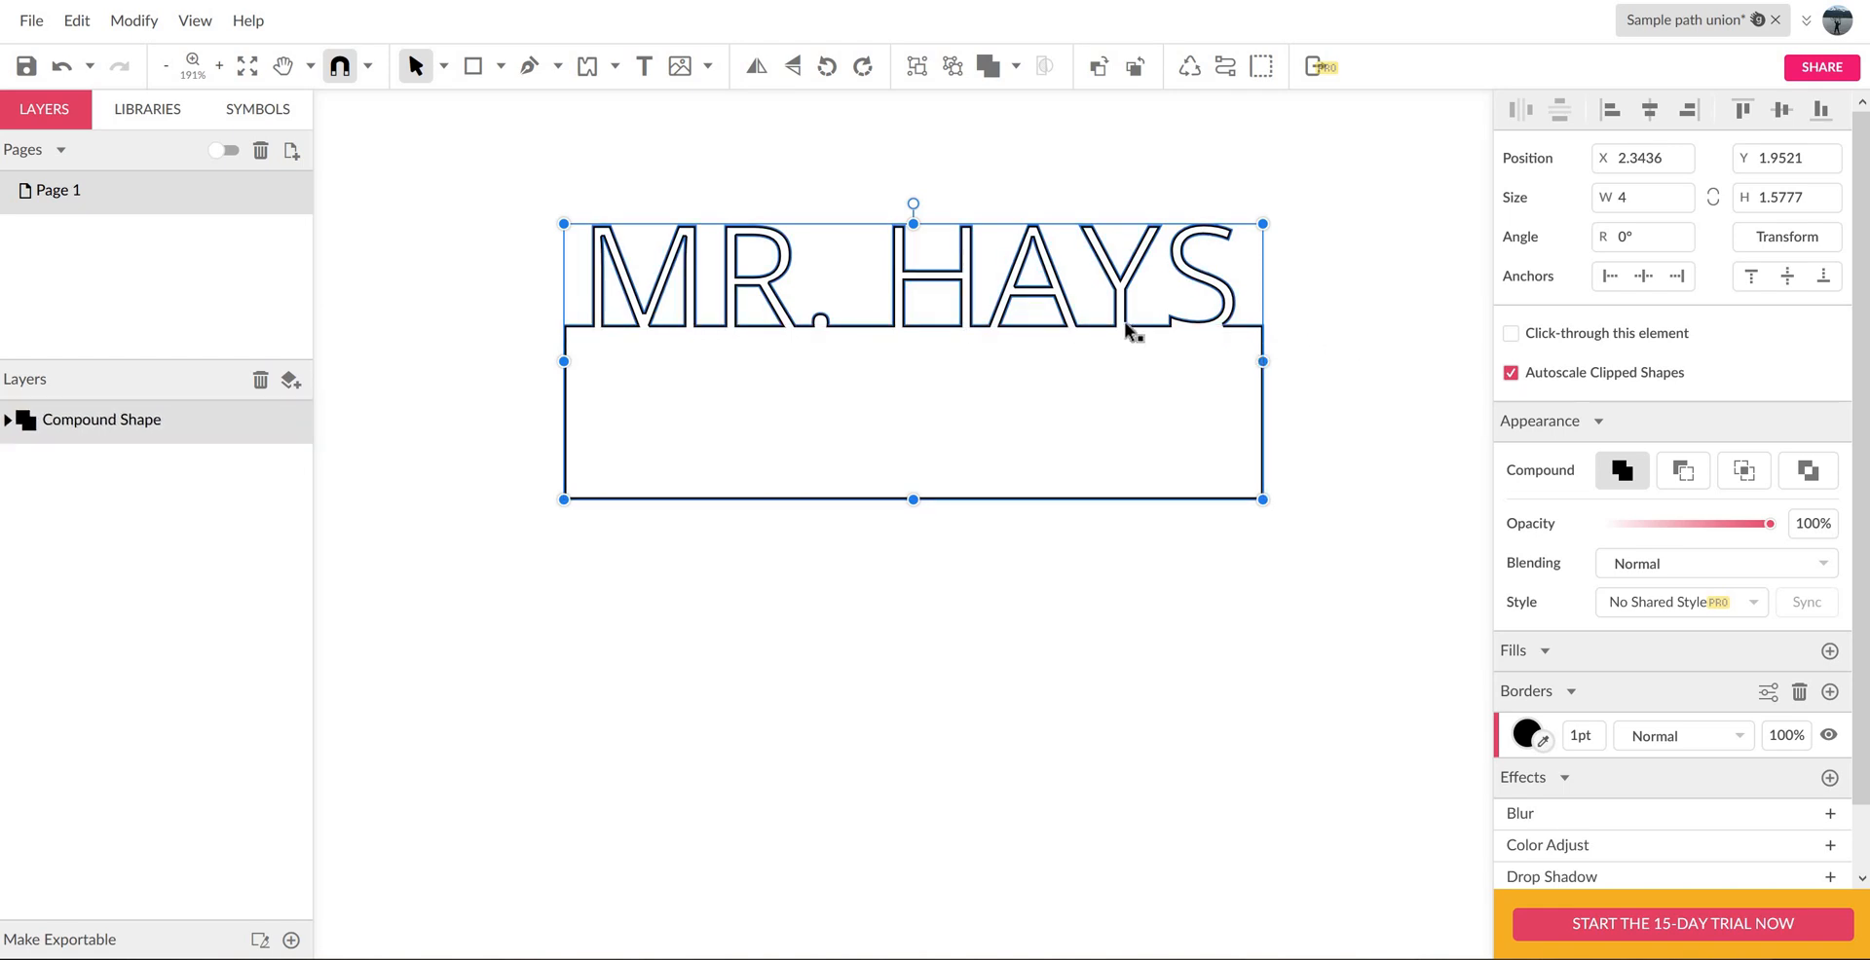
left_click_drag(1140, 329, 995, 291)
- Draw a rectangle to the right of the nameplate, size it to 1 by 1 inch, and line it up with the nameplate's base
left_click(501, 65)
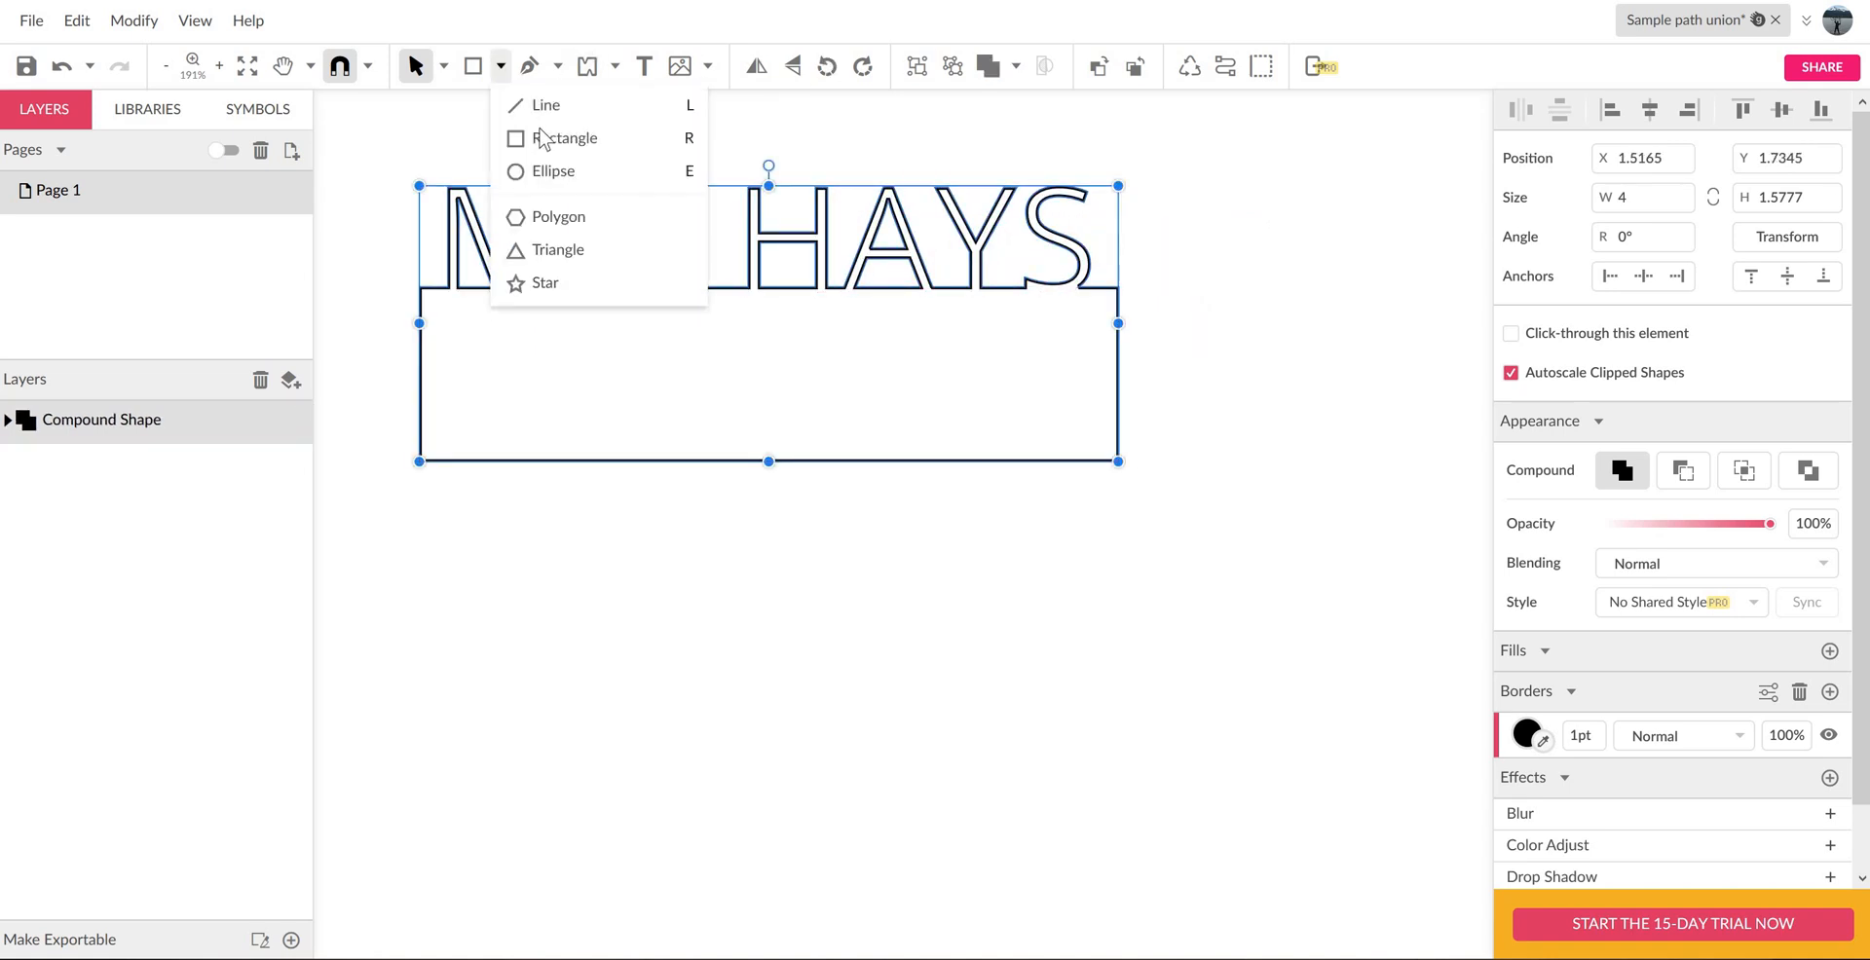
left_click(565, 139)
left_click_drag(1258, 277, 1370, 449)
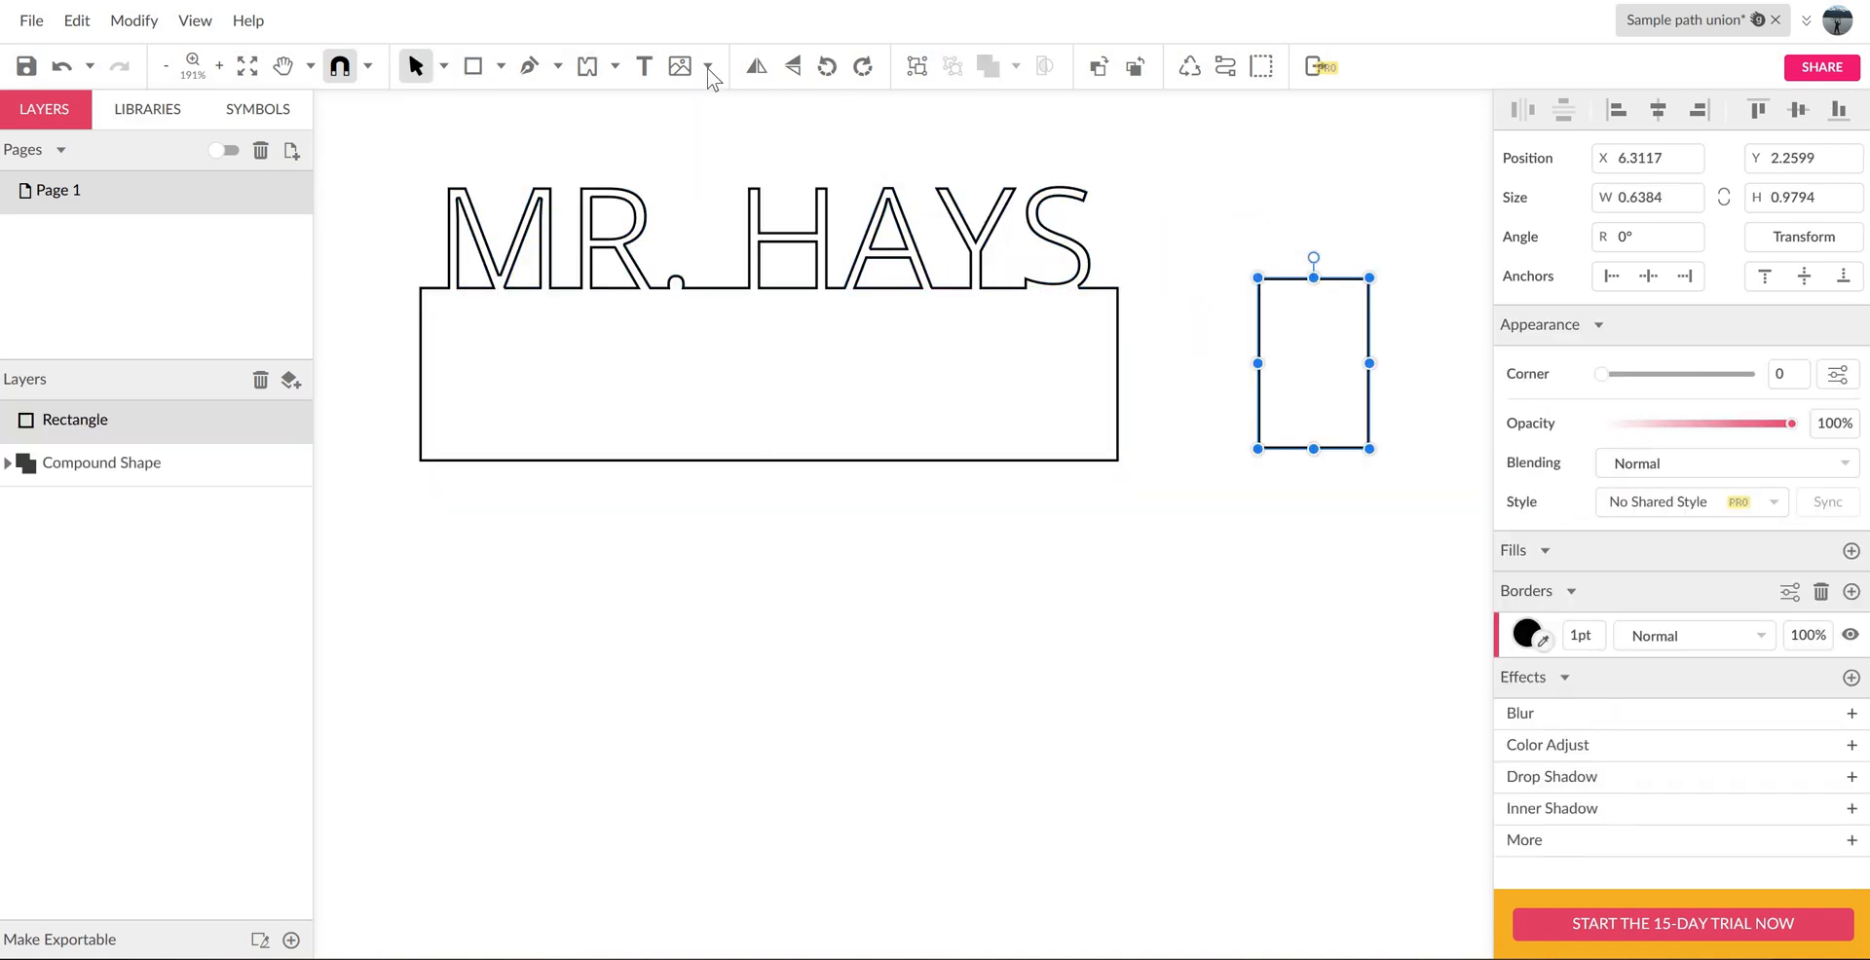
left_click(1665, 203)
type("1")
key("Tab")
type("1")
key("Return")
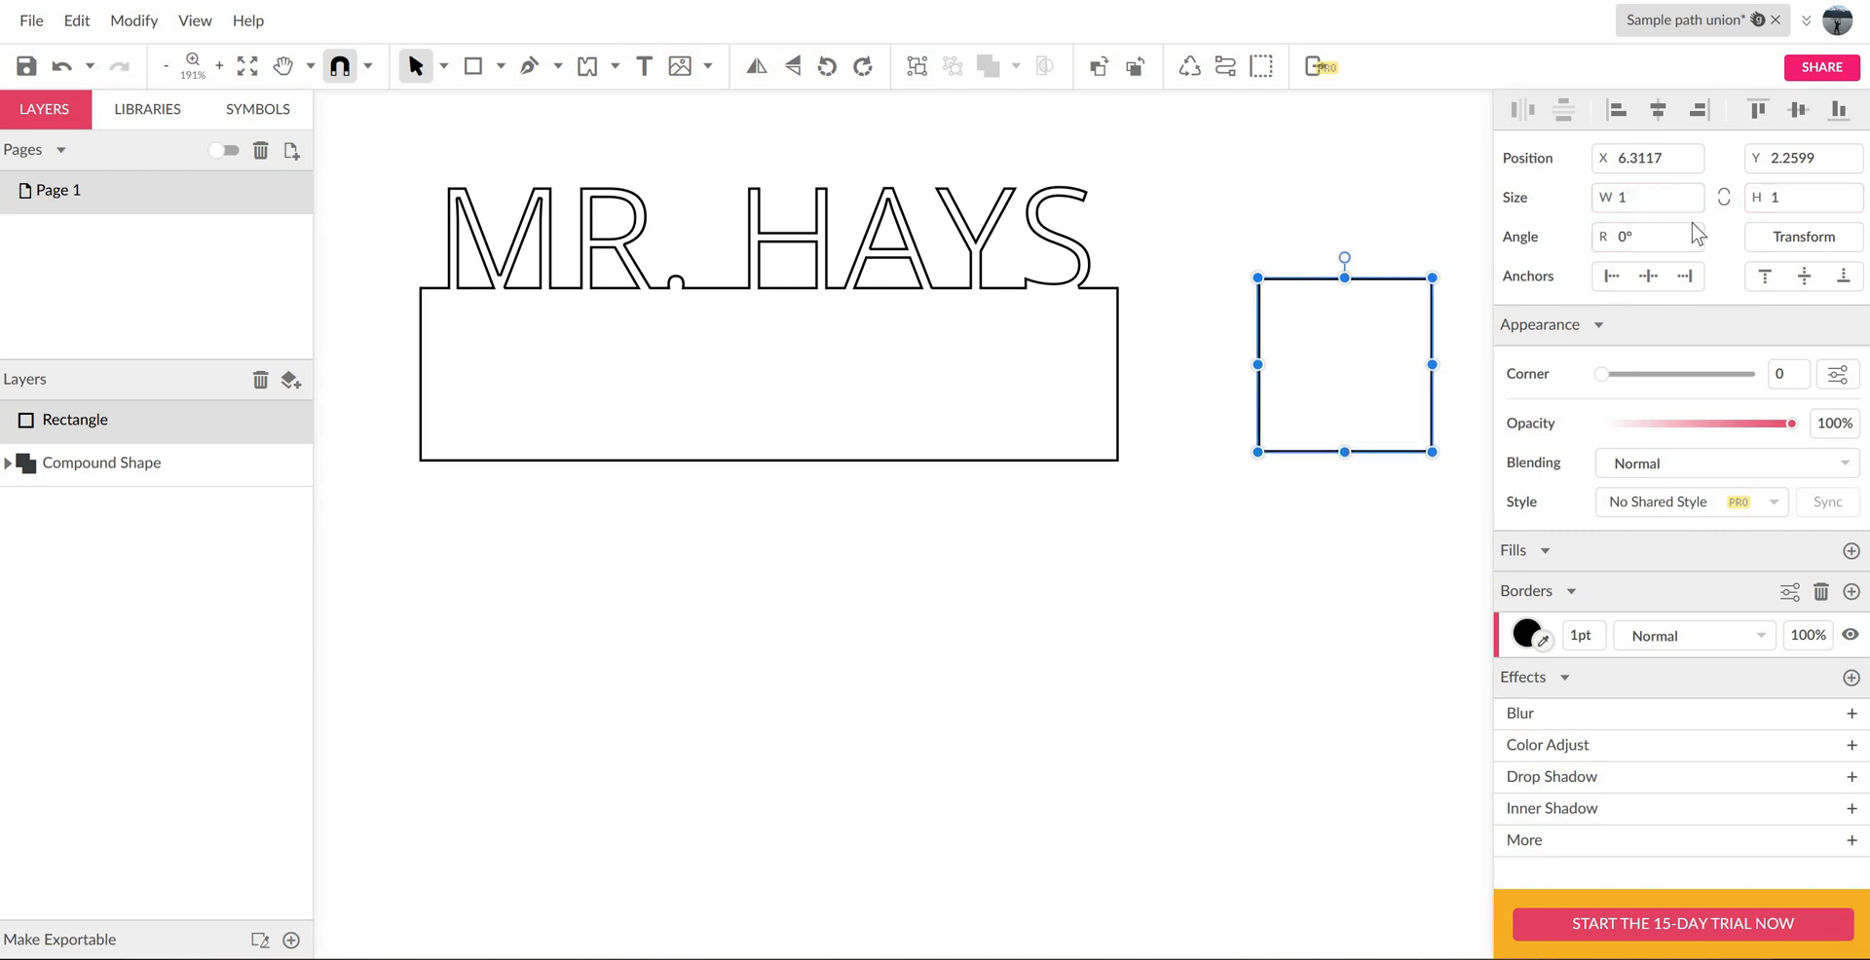
left_click_drag(1298, 292, 1290, 301)
left_click(1338, 220)
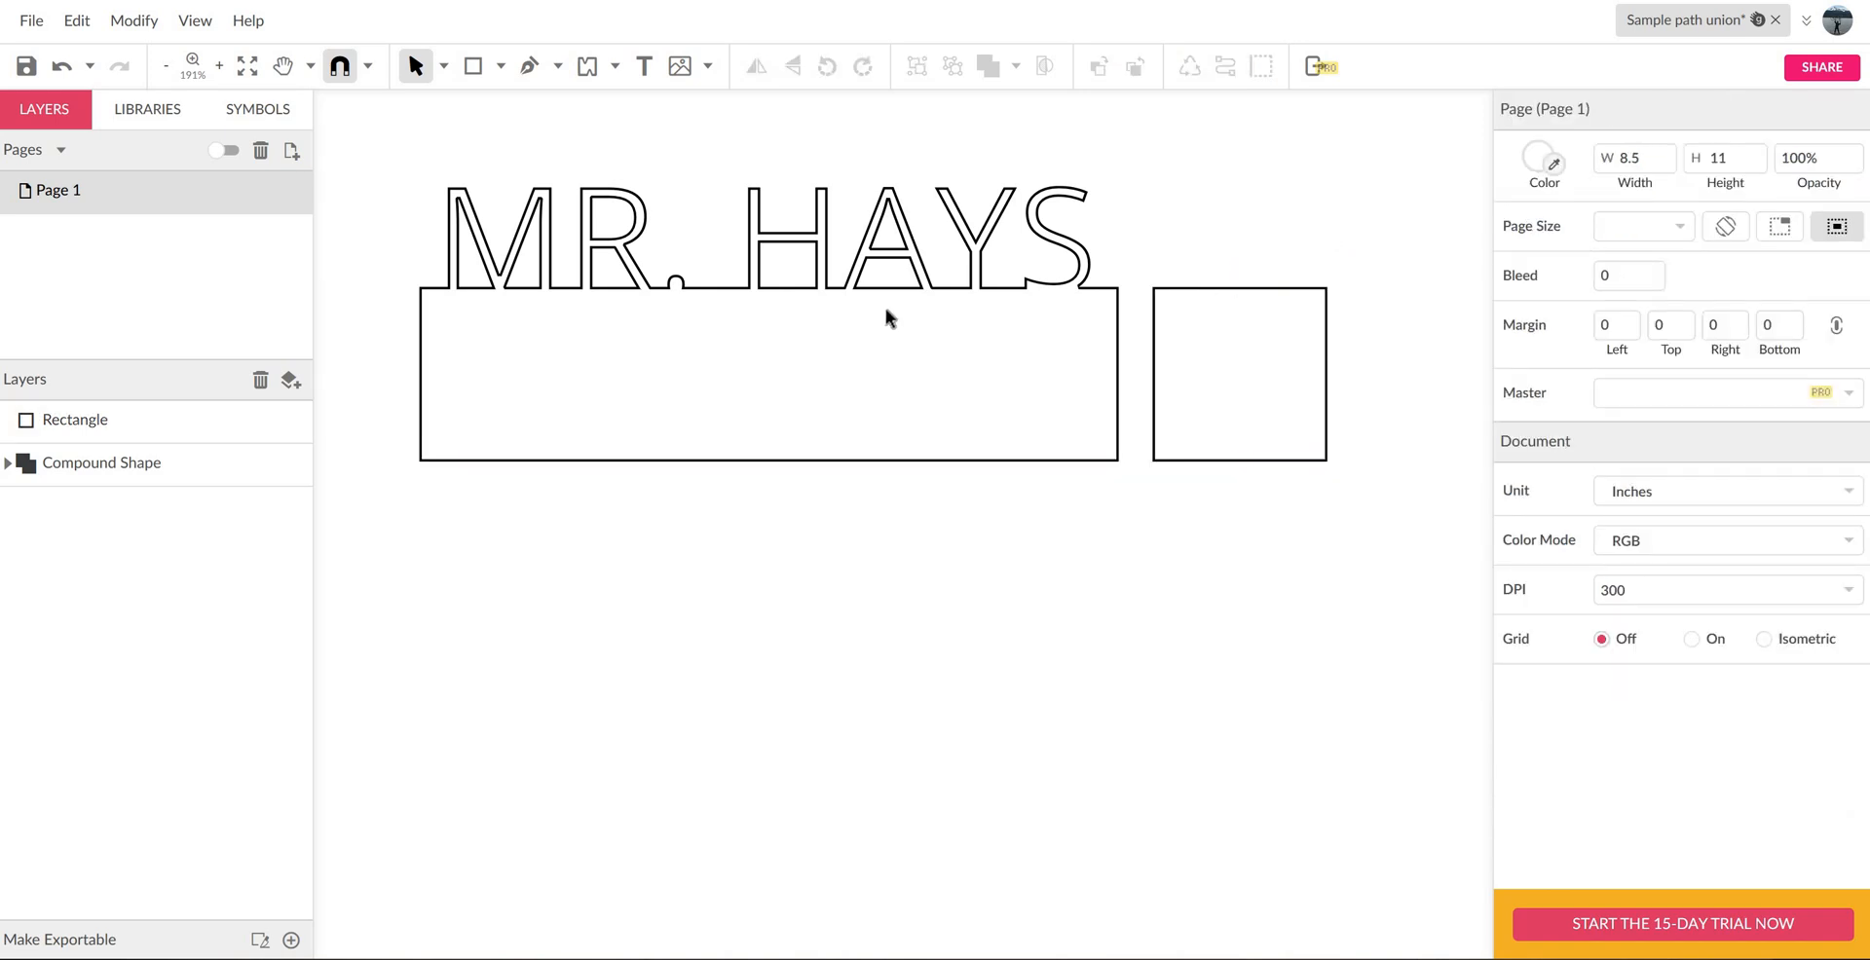
- Draw a slot rectangle 0.125 inches wide and 0.7 inches high and place it across the middle of the nameplate base's lower edge
left_click(501, 65)
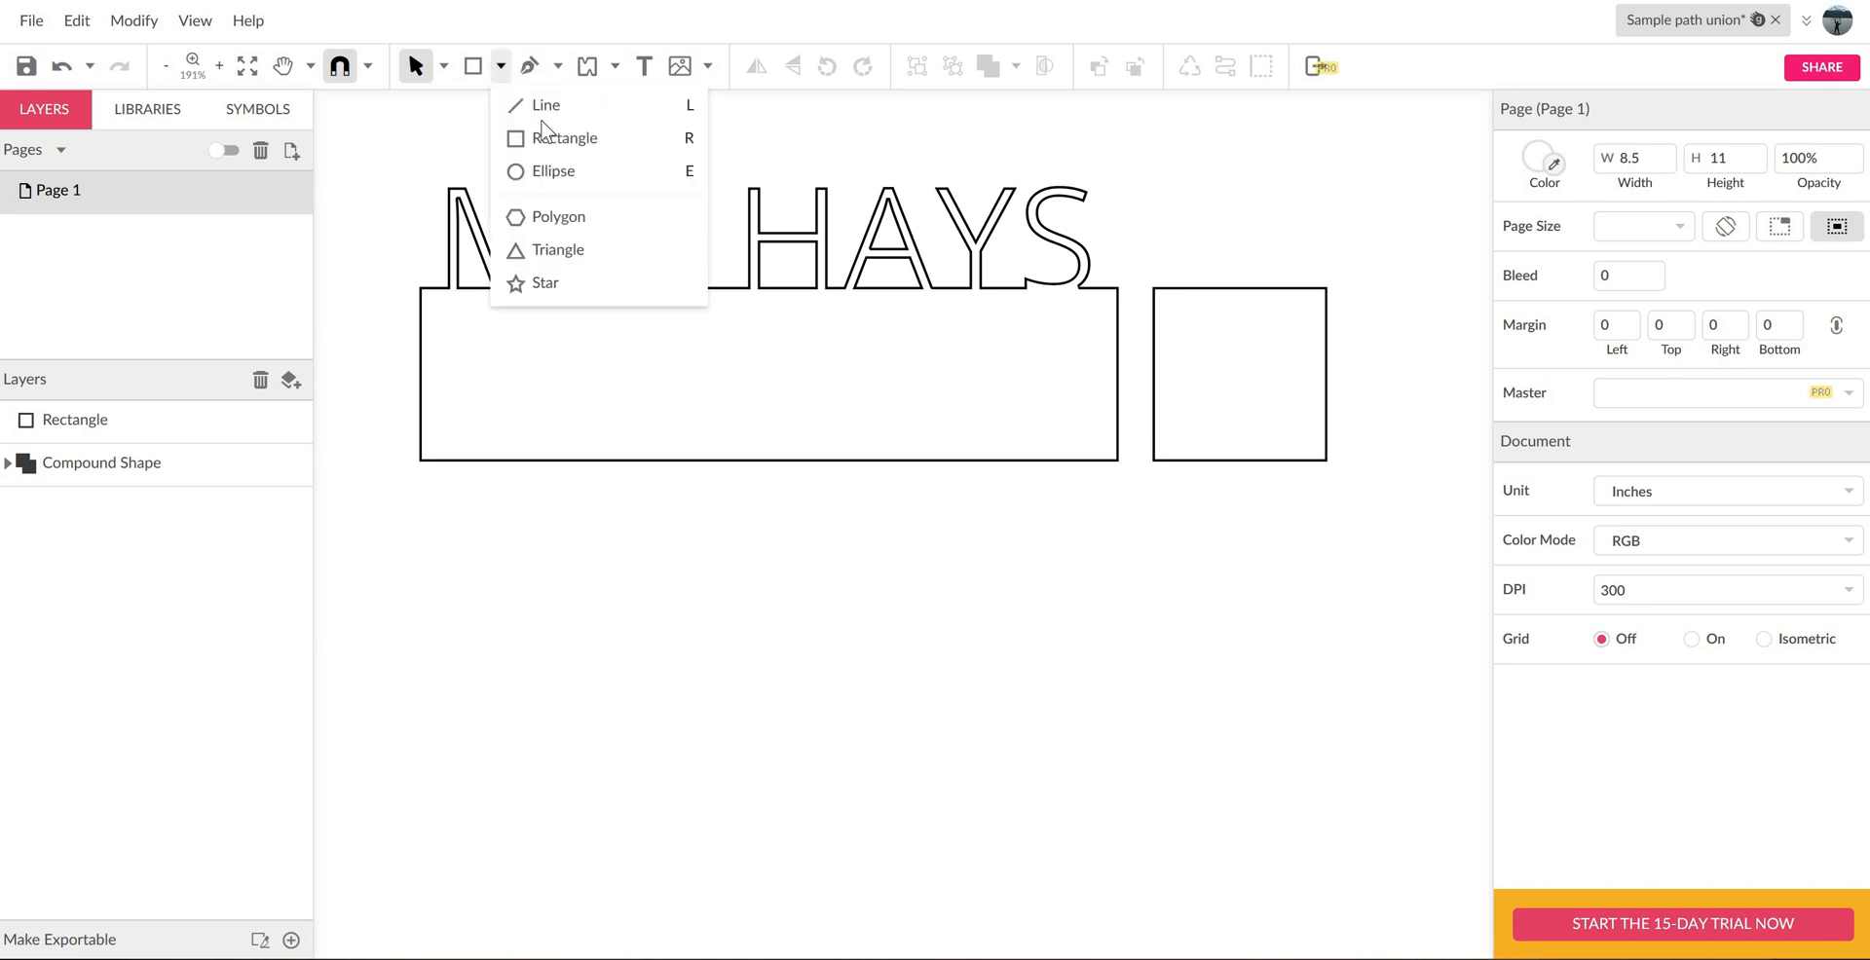
left_click(543, 137)
left_click_drag(646, 575, 725, 690)
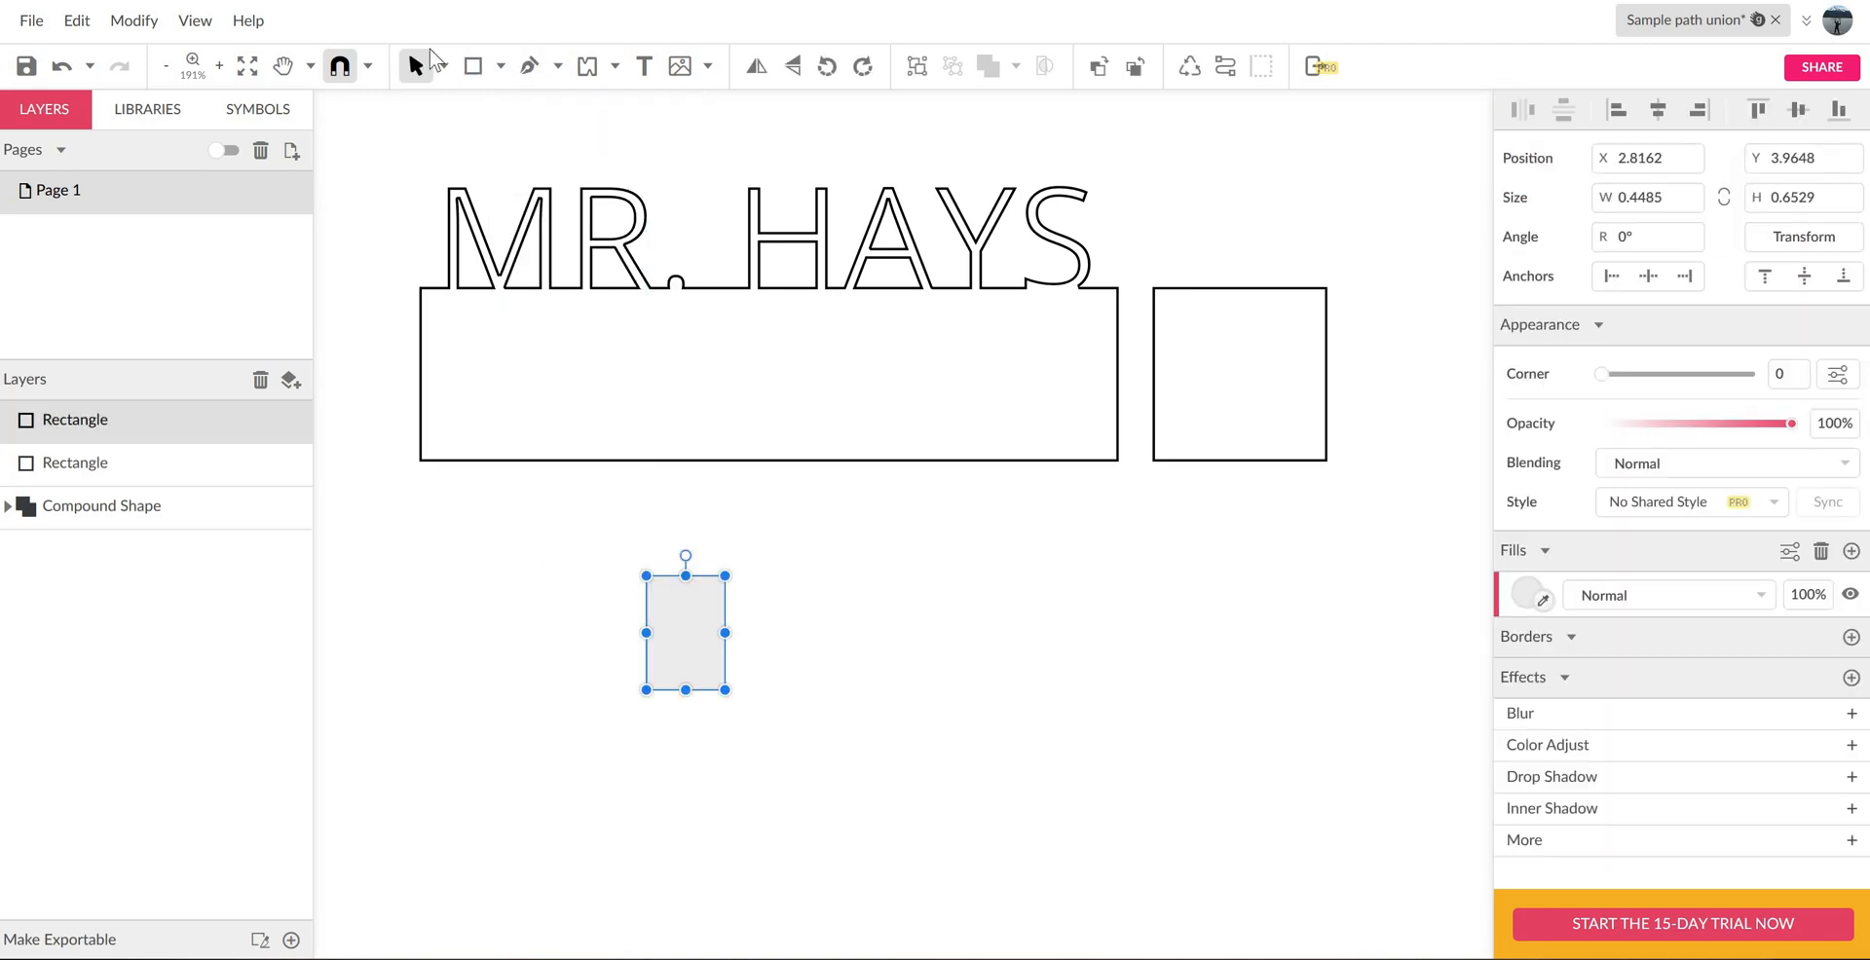
left_click(1671, 197)
type(".125")
key("Tab")
type("0.7")
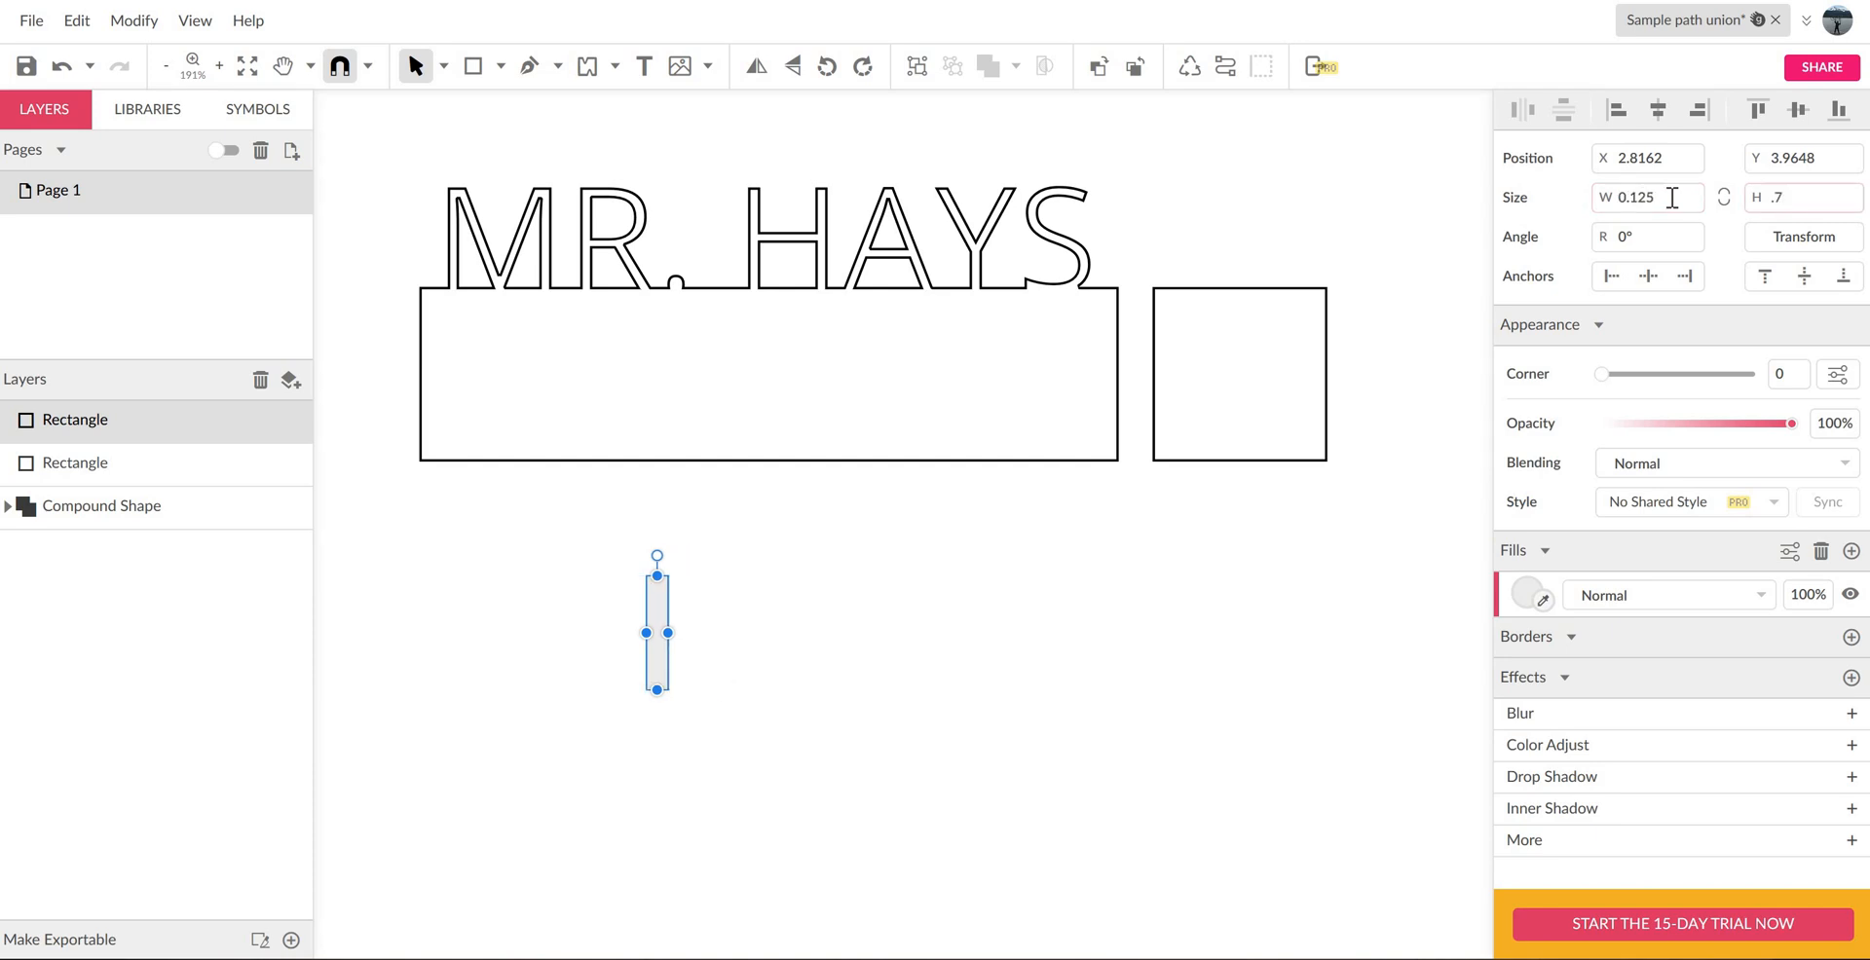
key("Return")
mouse_move(807, 435)
left_mouse_down()
mouse_move(792, 383)
mouse_move(793, 405)
left_mouse_up()
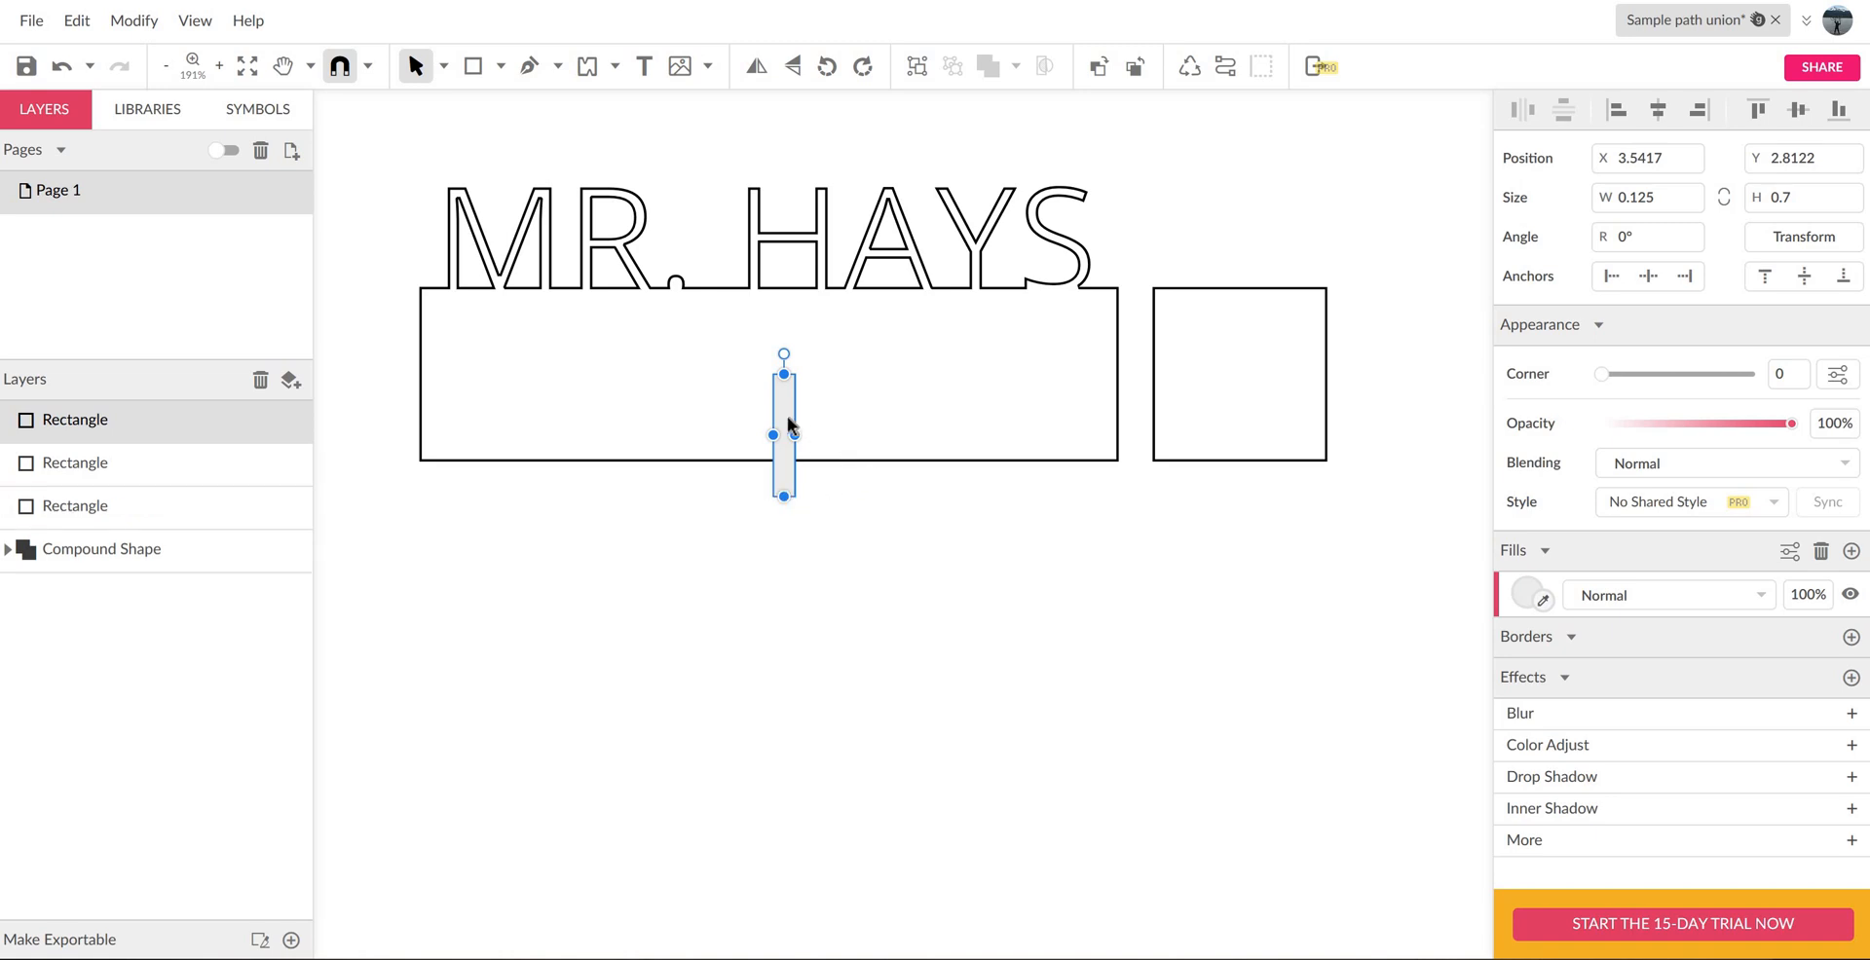
- Place a copy of the slot rectangle centred across the square's lower edge, level with the first slot at Y 2.8122
left_click_drag(787, 417, 1244, 423)
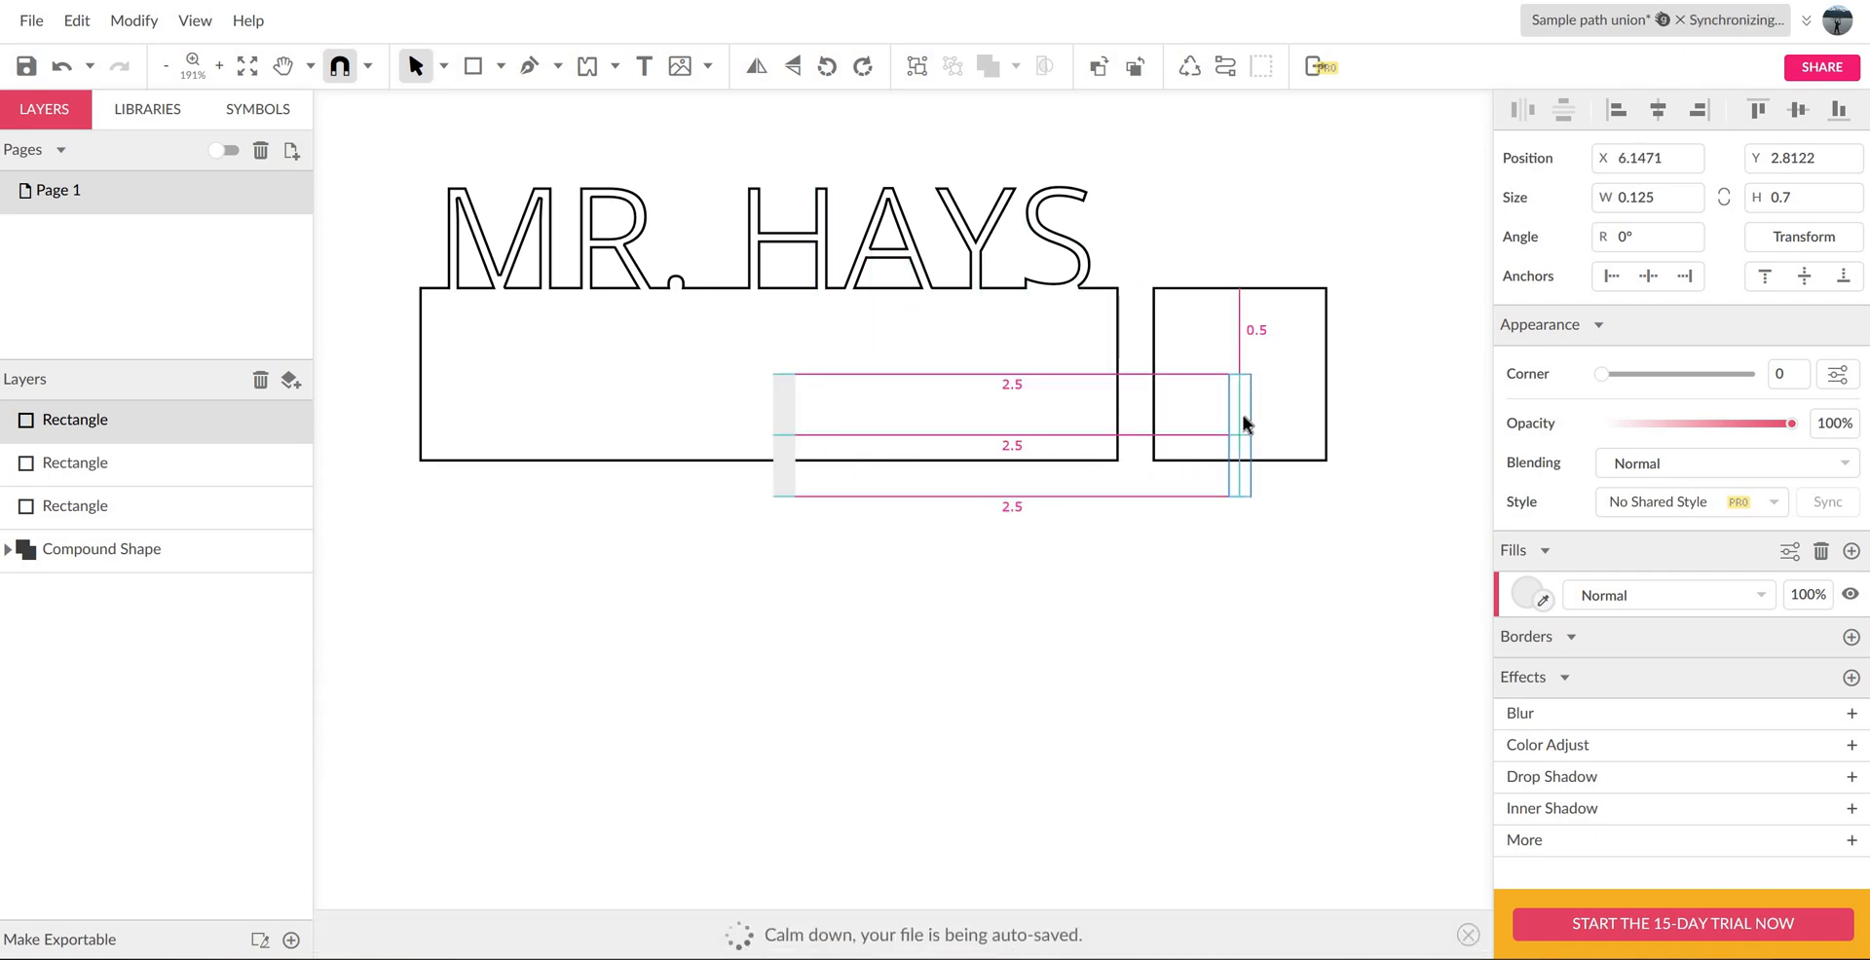
left_click_drag(1259, 435, 1258, 435)
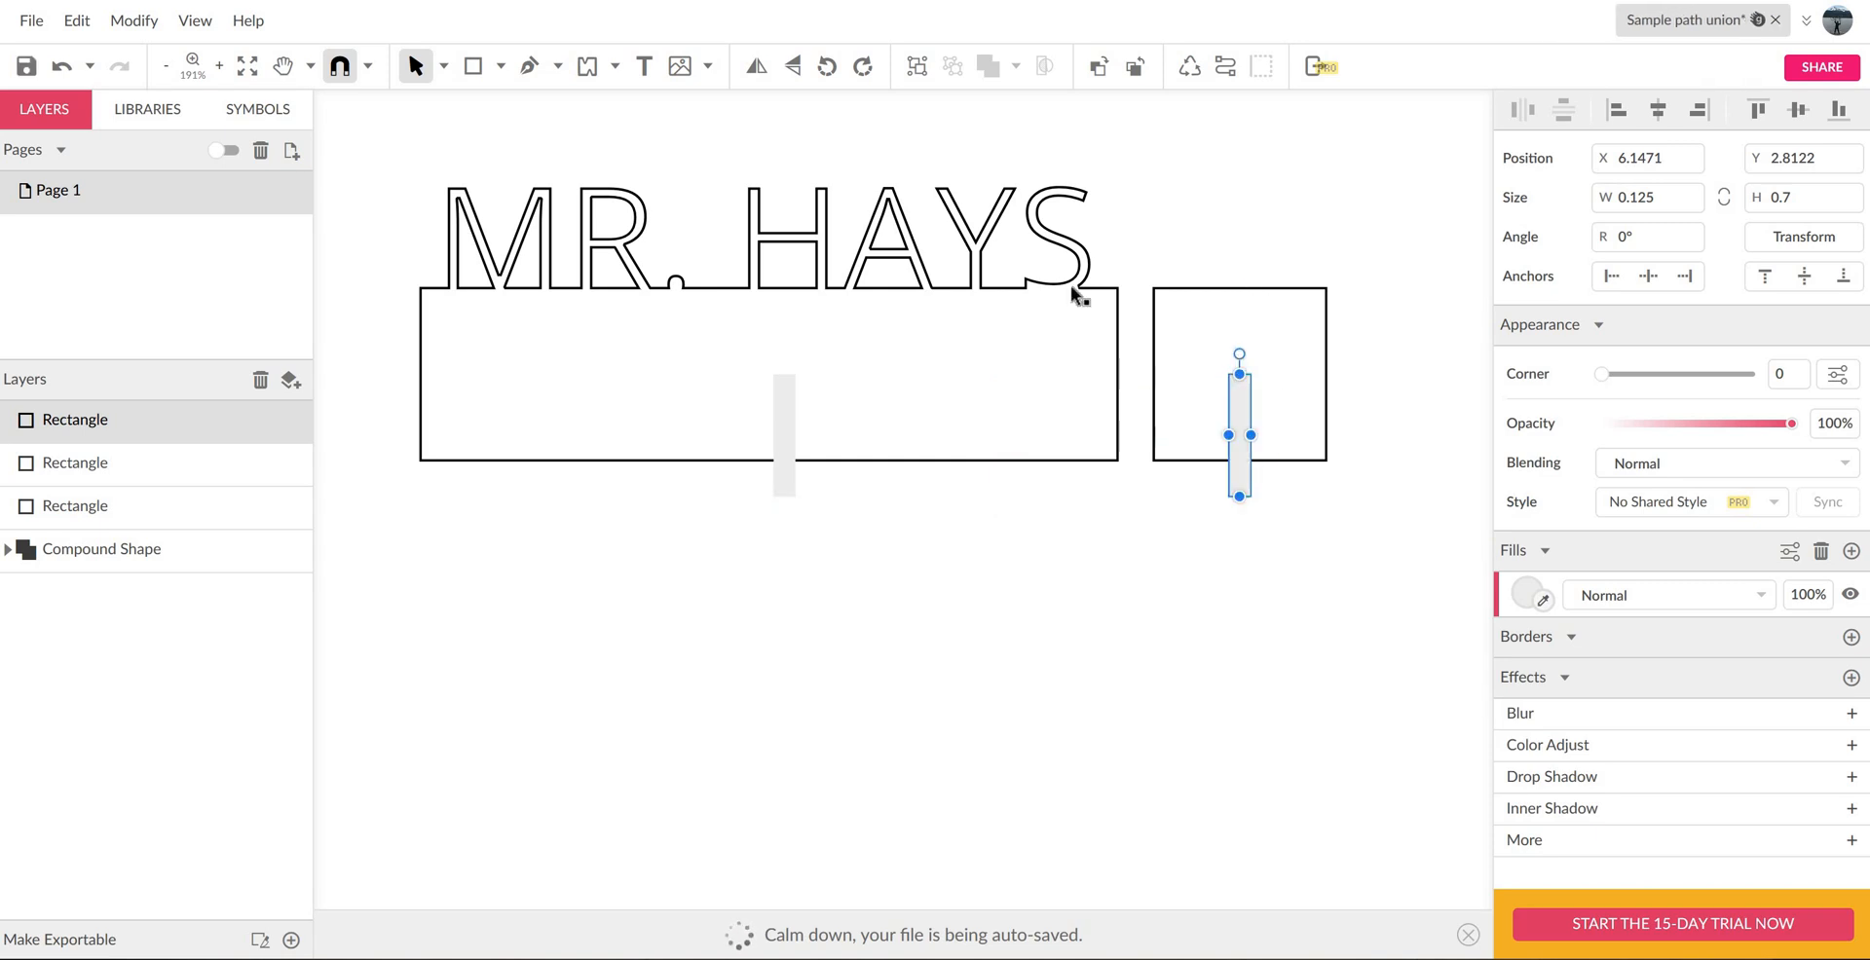
left_click(1259, 636)
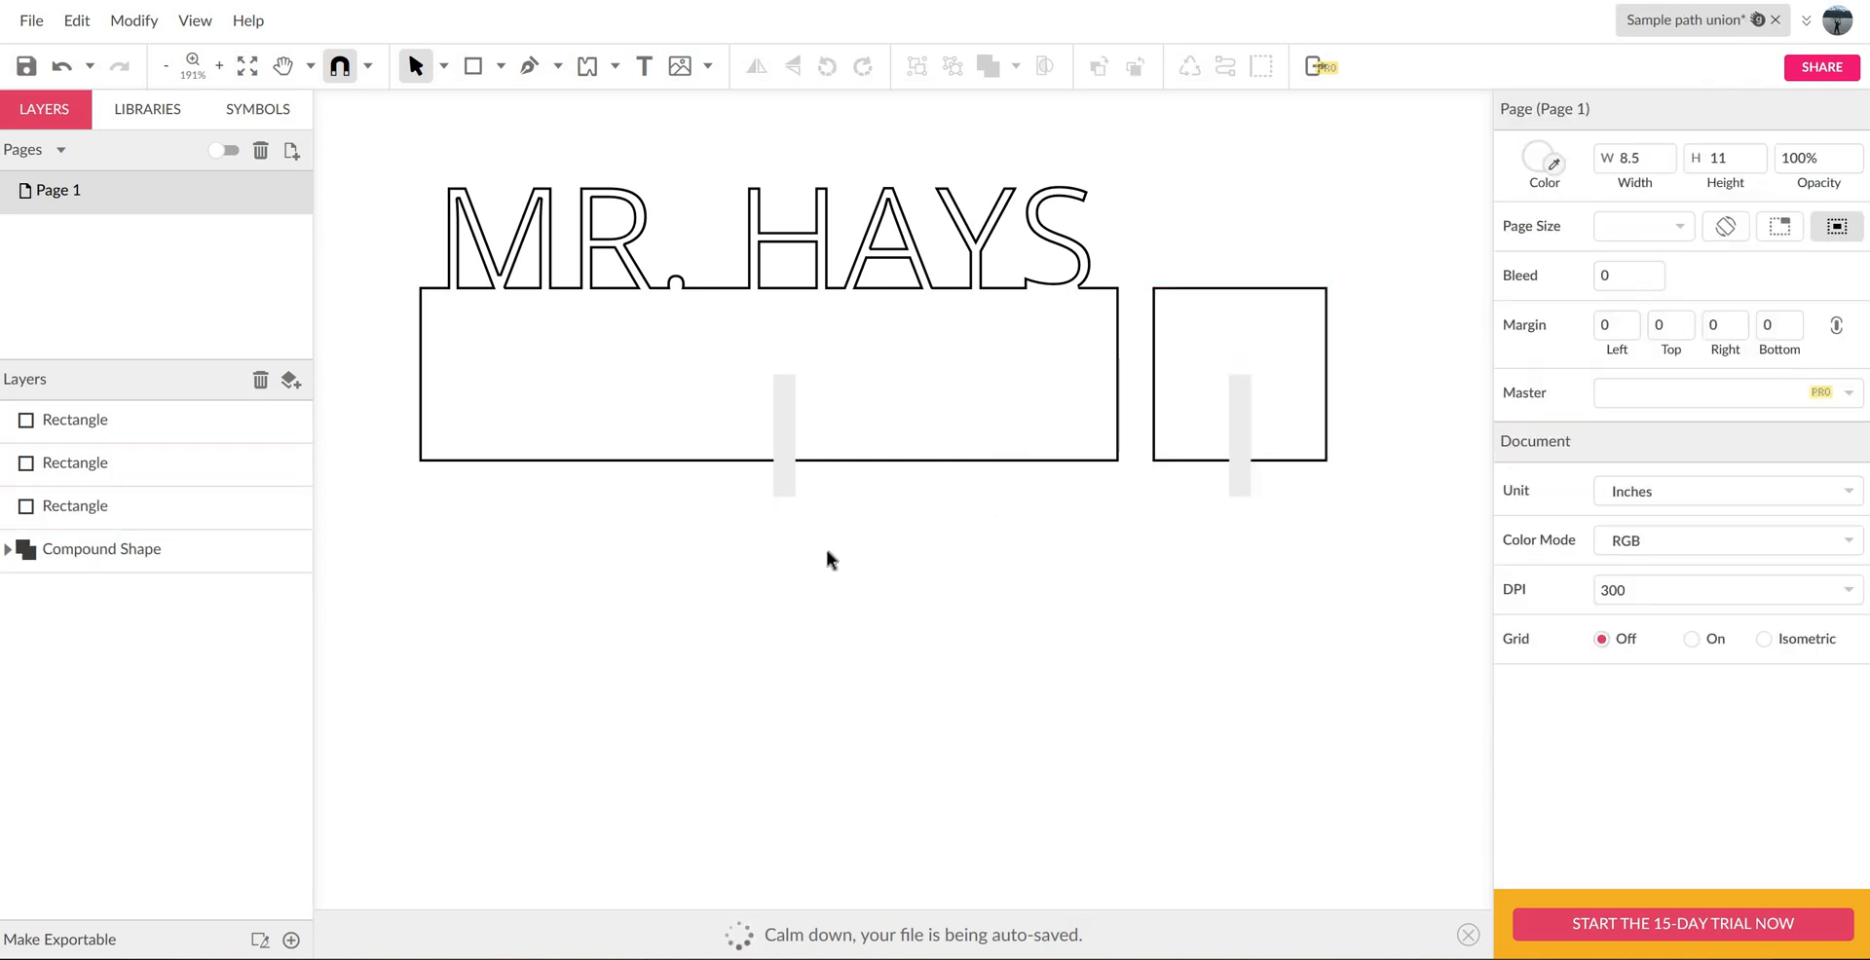
- Subtract the slot rectangle from the nameplate shape, and subtract its copy from the square
left_click_drag(893, 601, 582, 196)
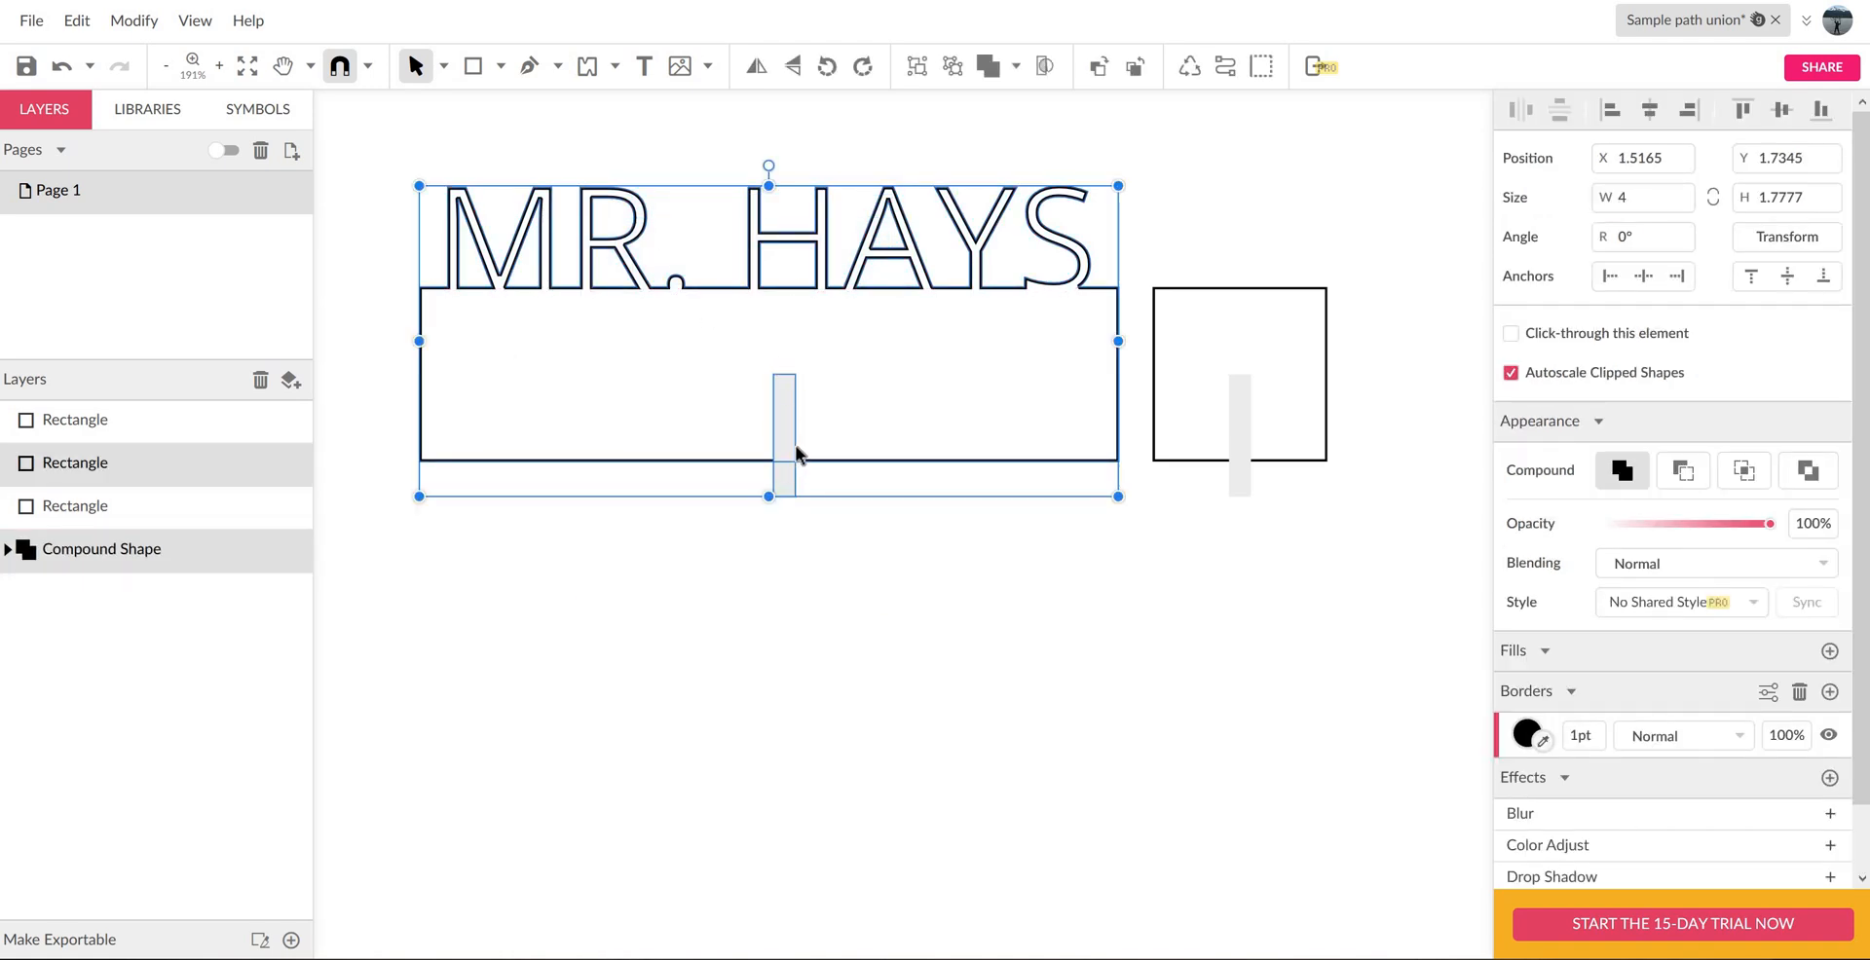
left_click(1015, 65)
left_click(1061, 138)
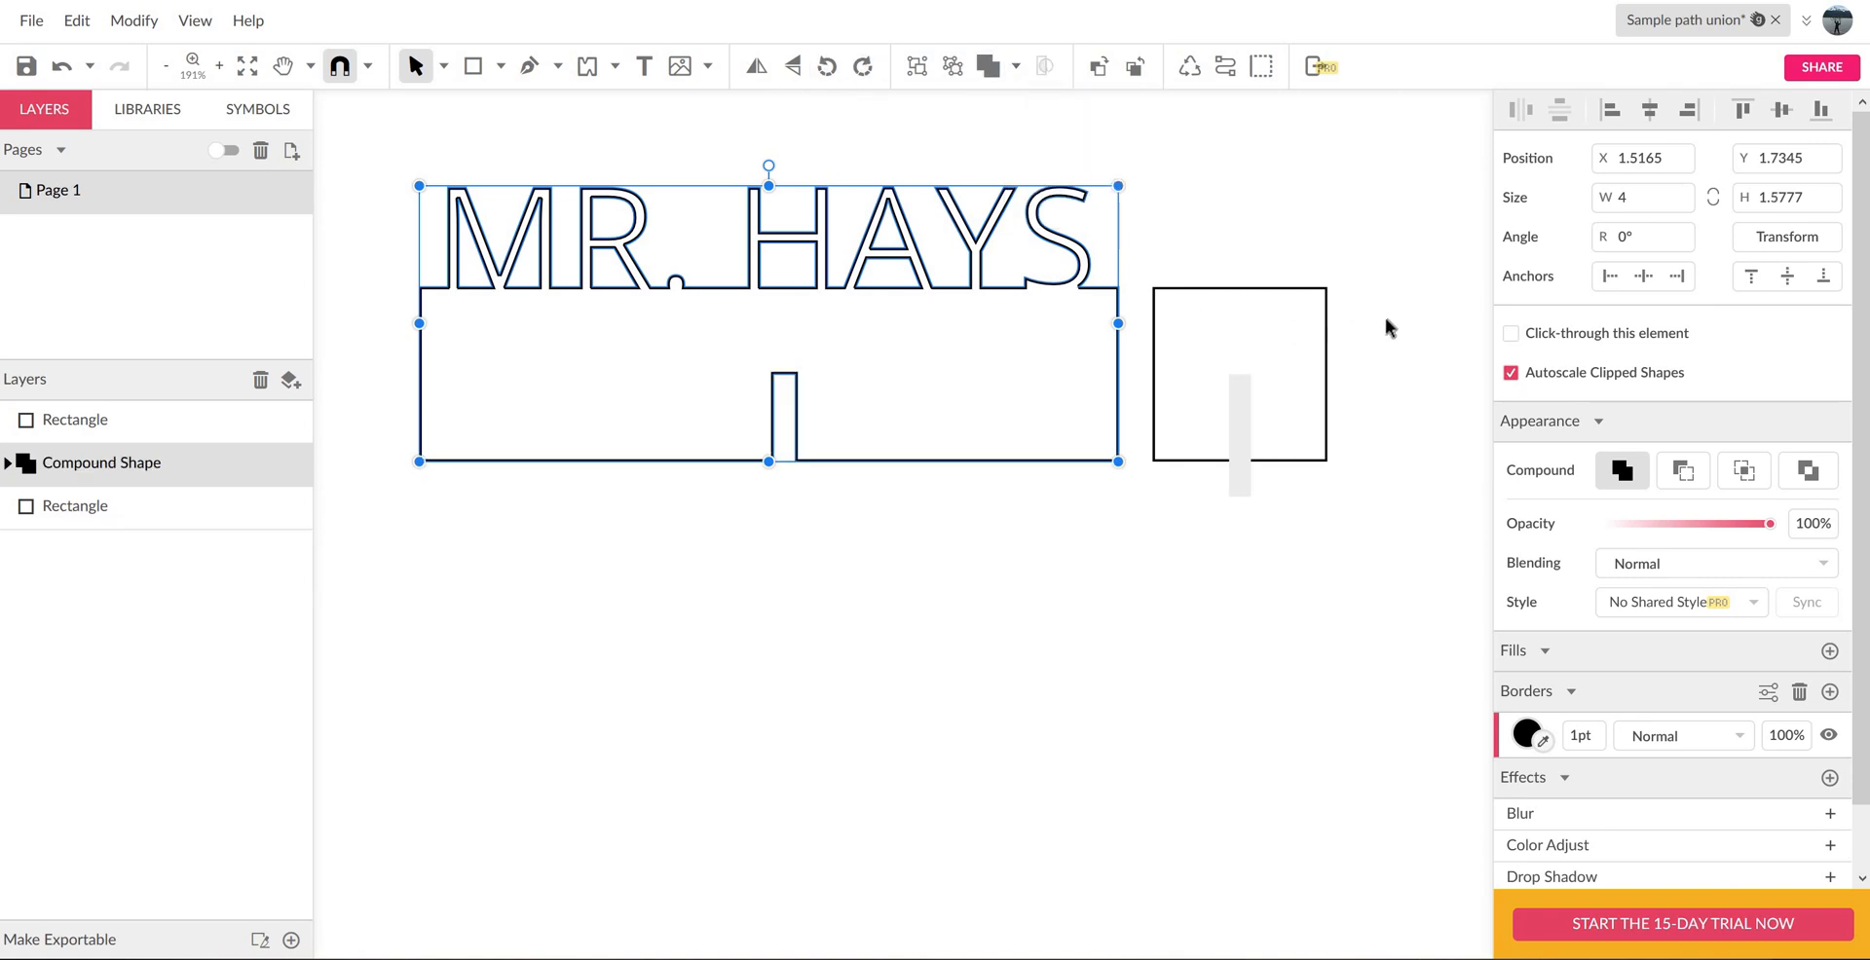
left_click_drag(1395, 327, 1218, 509)
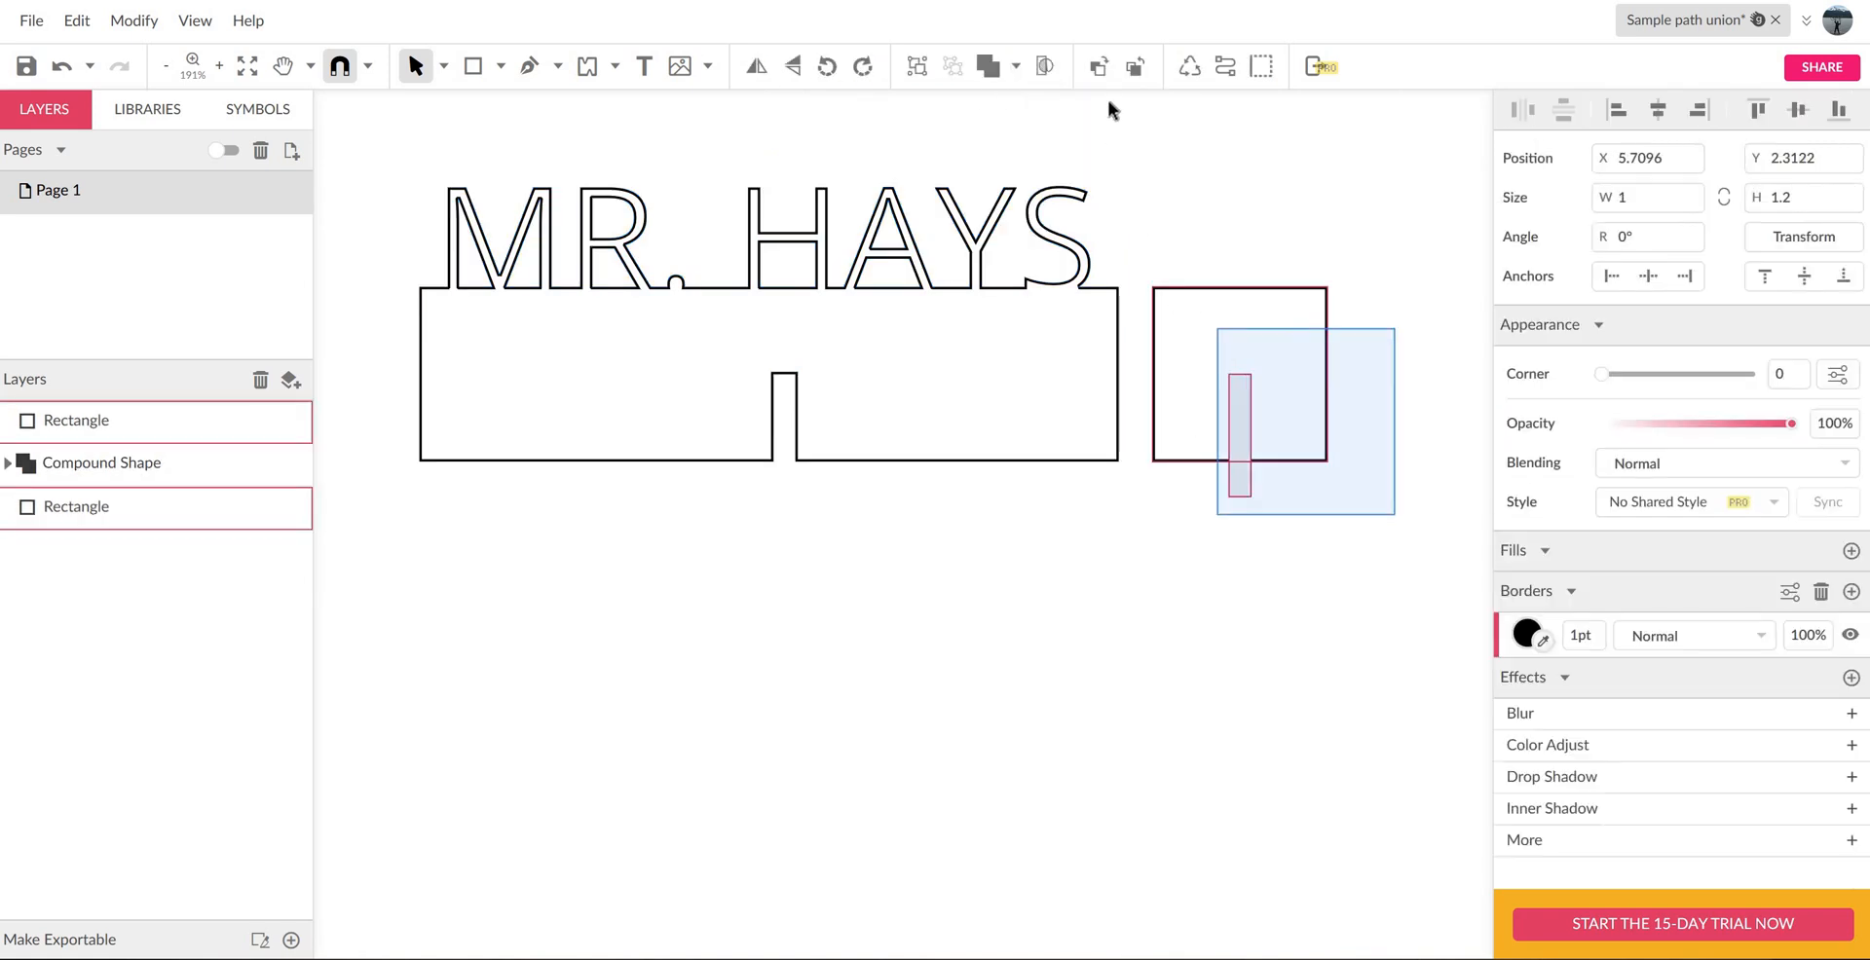
left_click(1014, 68)
left_click(1071, 137)
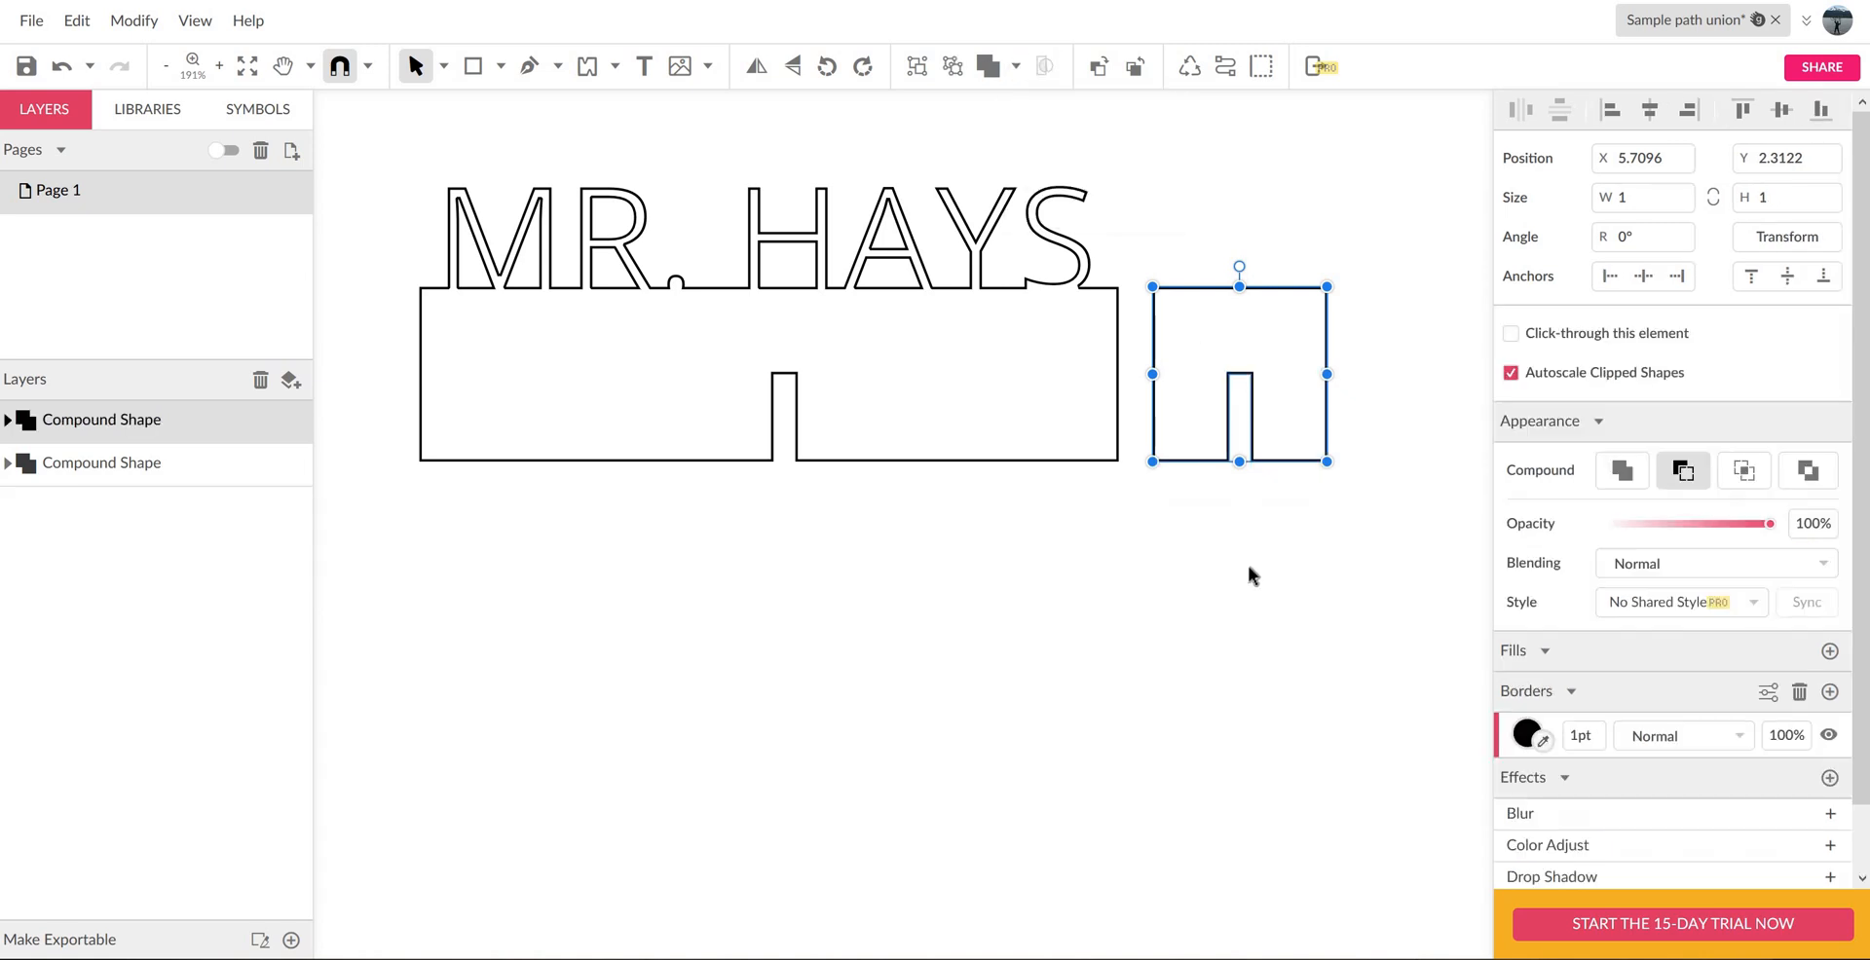
left_click(1247, 565)
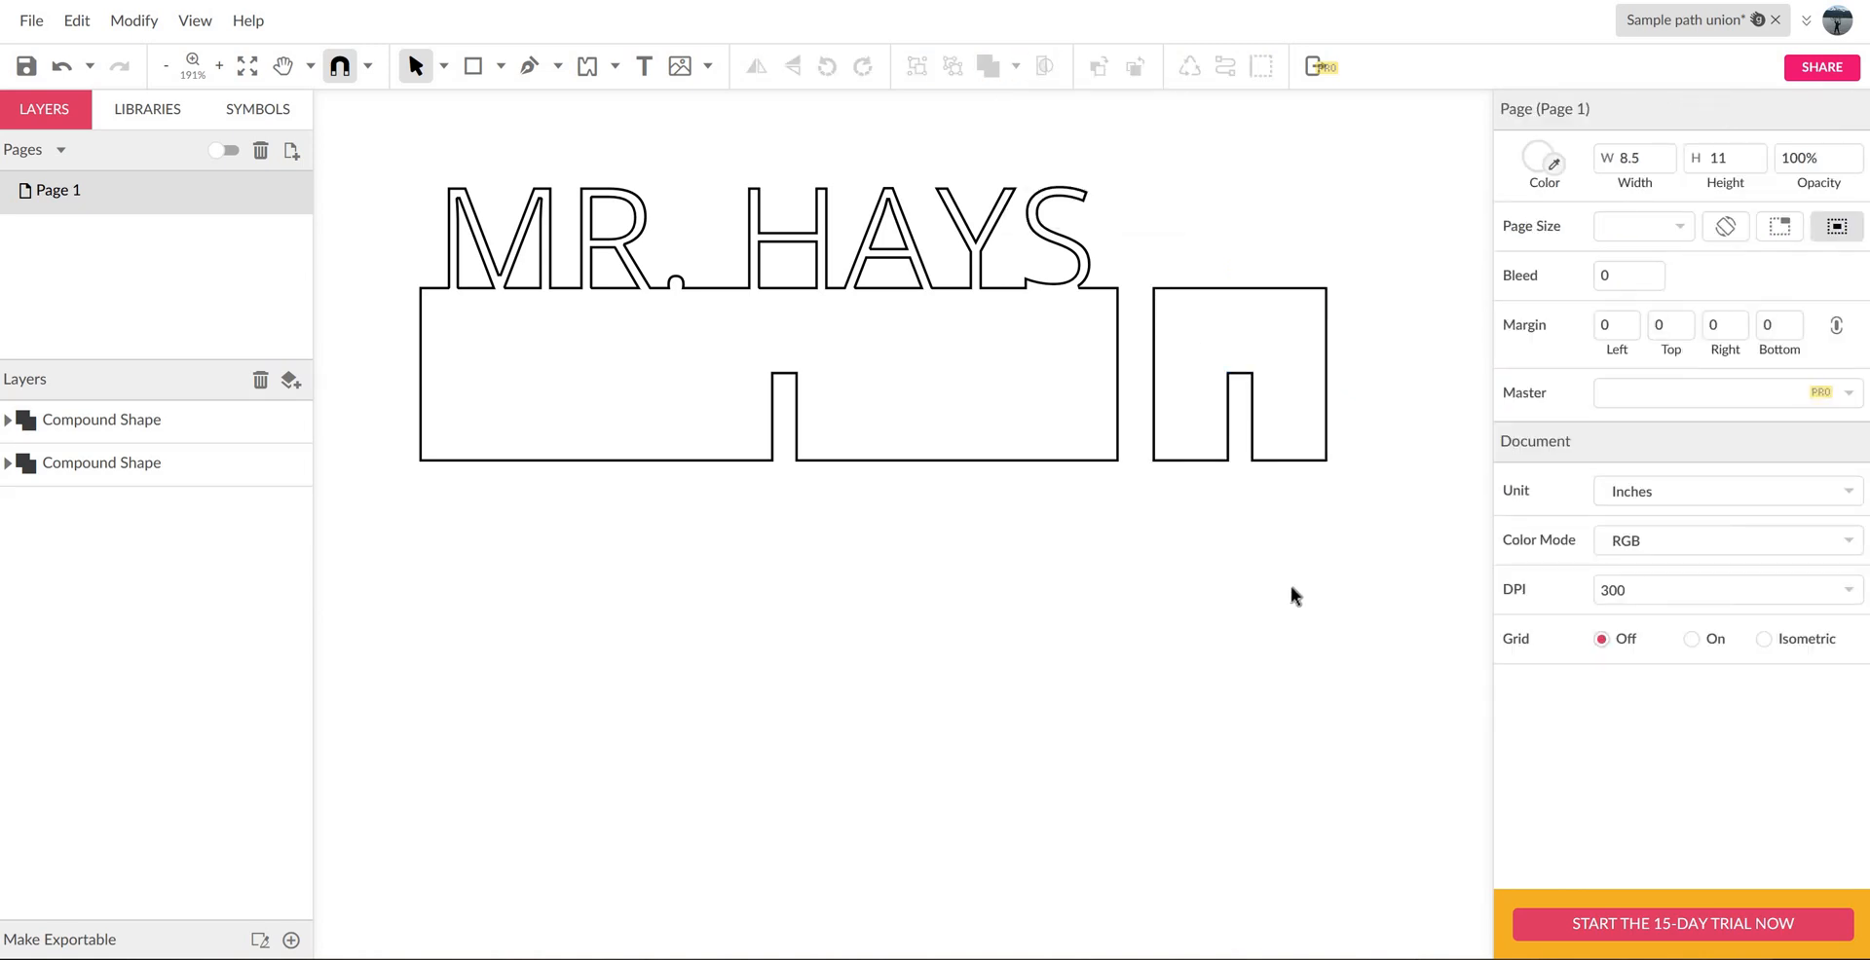
- Give both shapes a red #FF0000 border 0.5 pt wide with no fill, and save the file
key("ctrl+a")
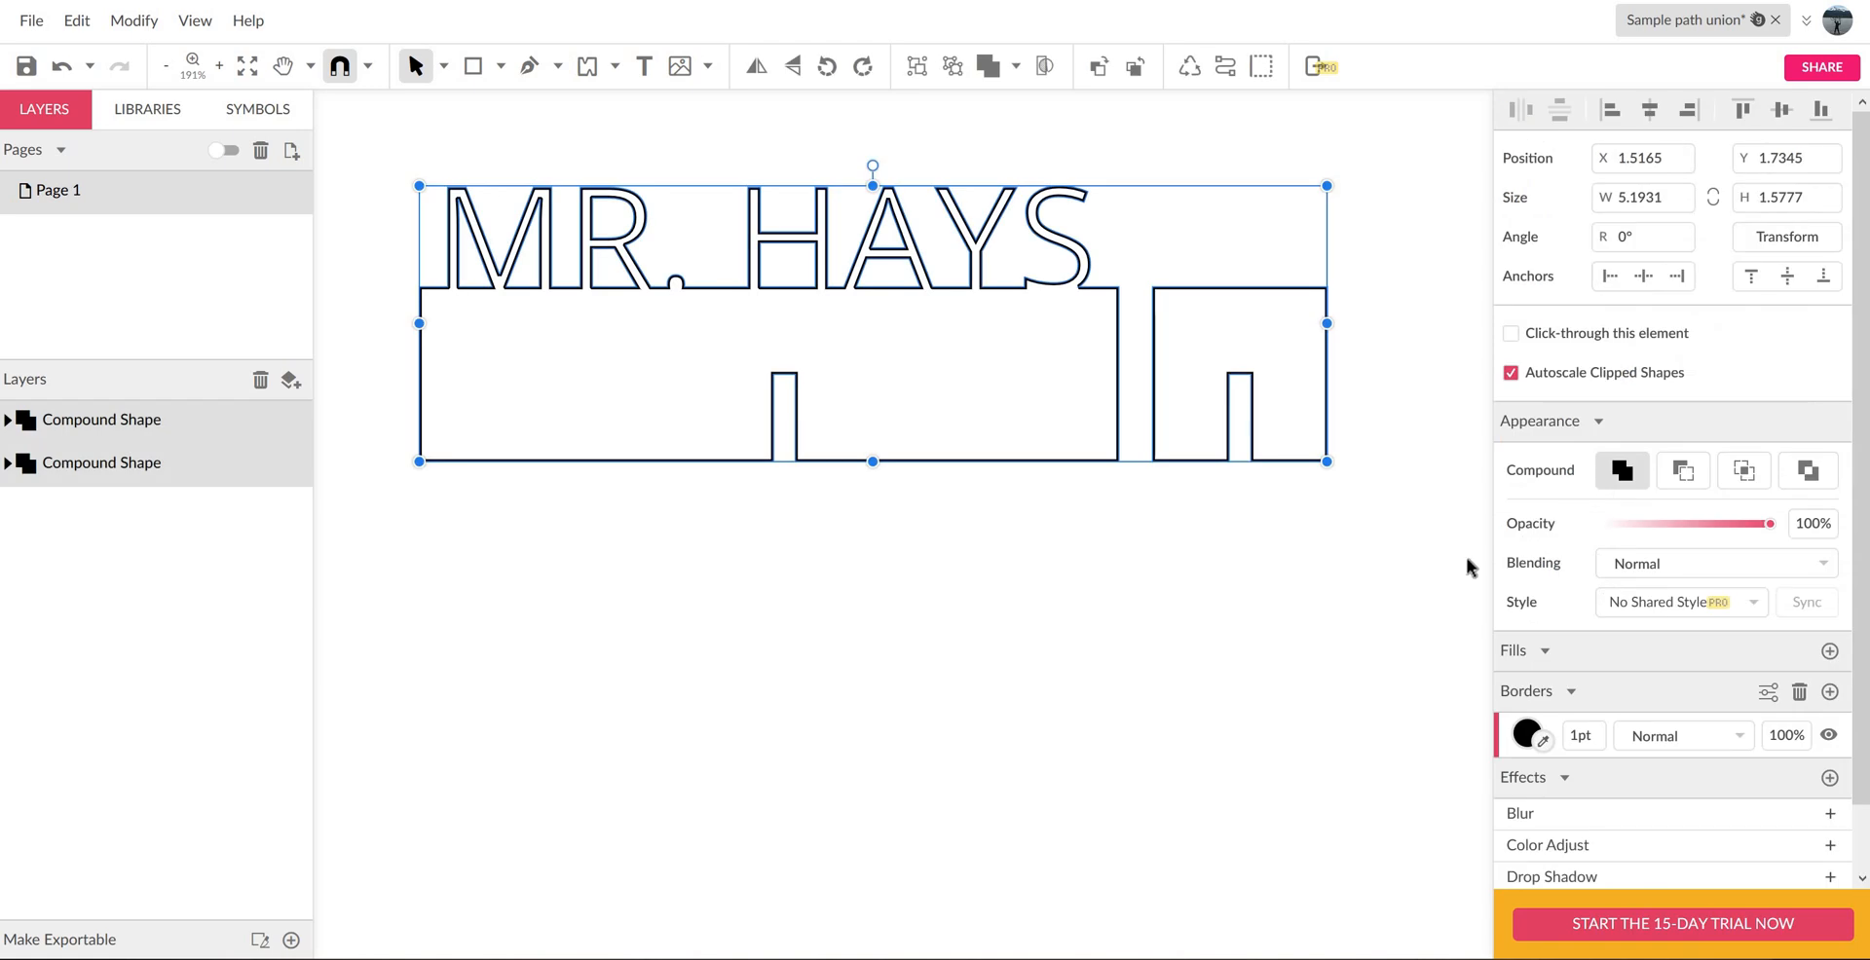
left_click(1830, 651)
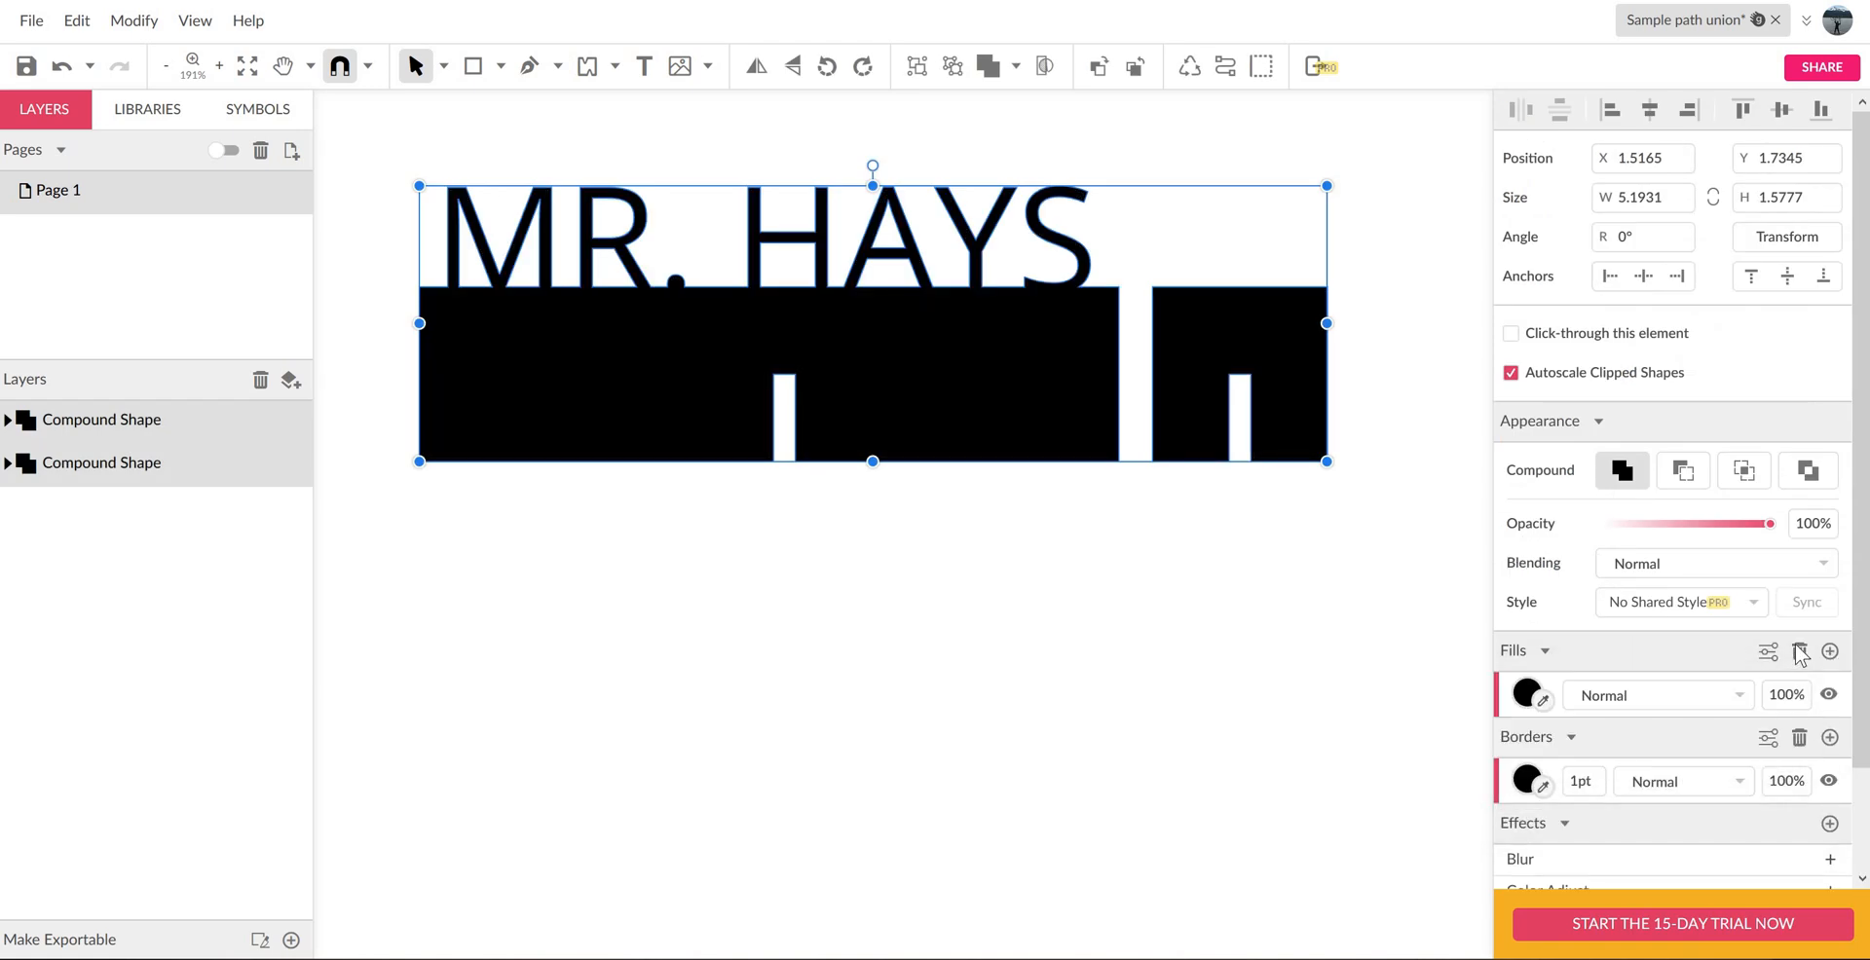
left_click(1799, 650)
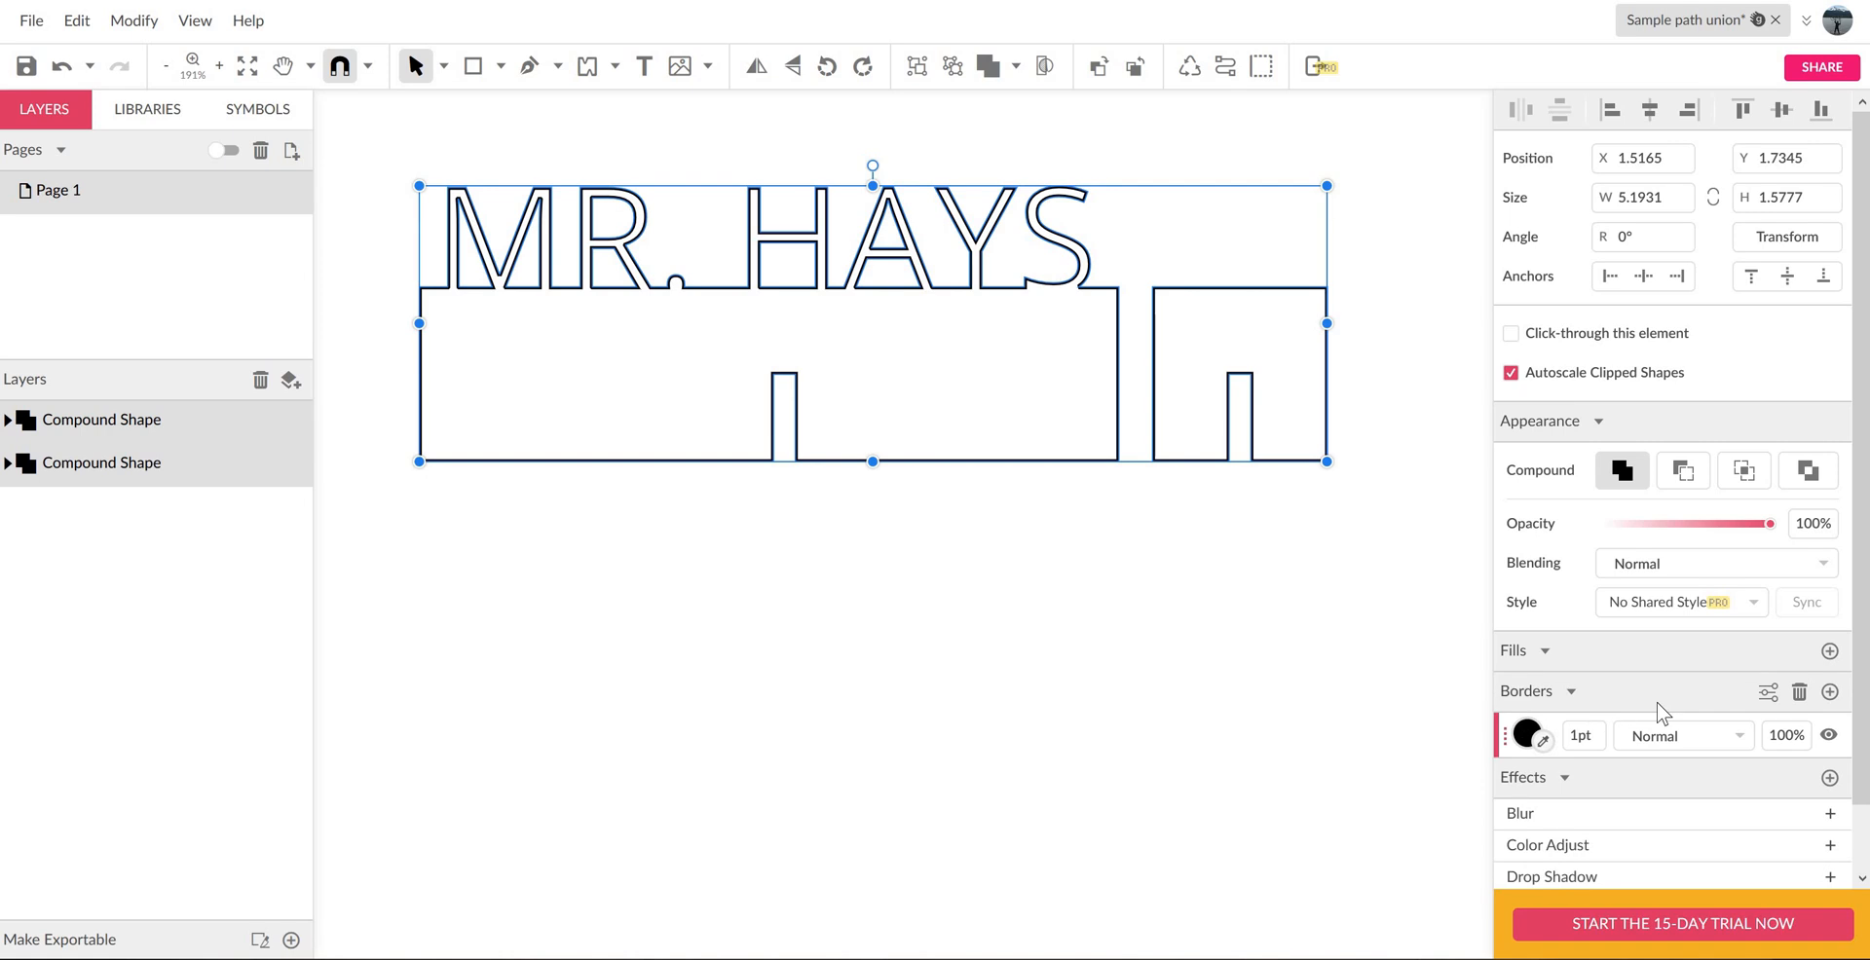
left_click(1526, 734)
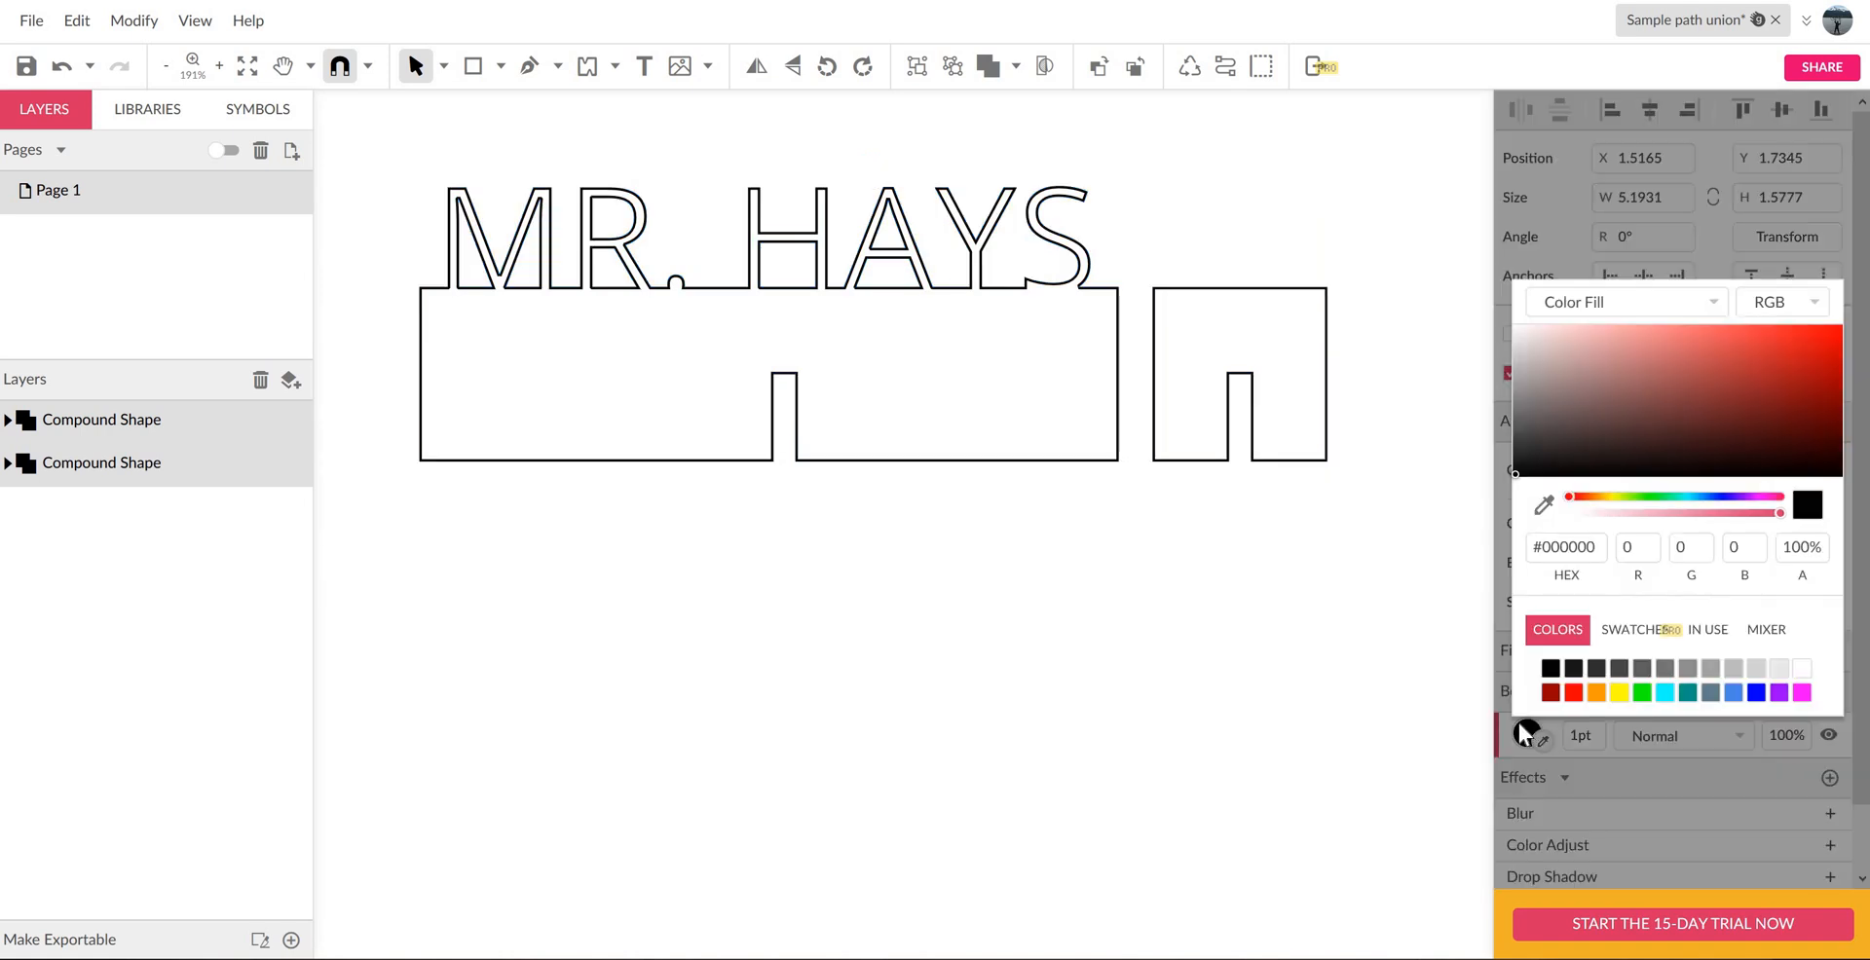
left_click(1573, 692)
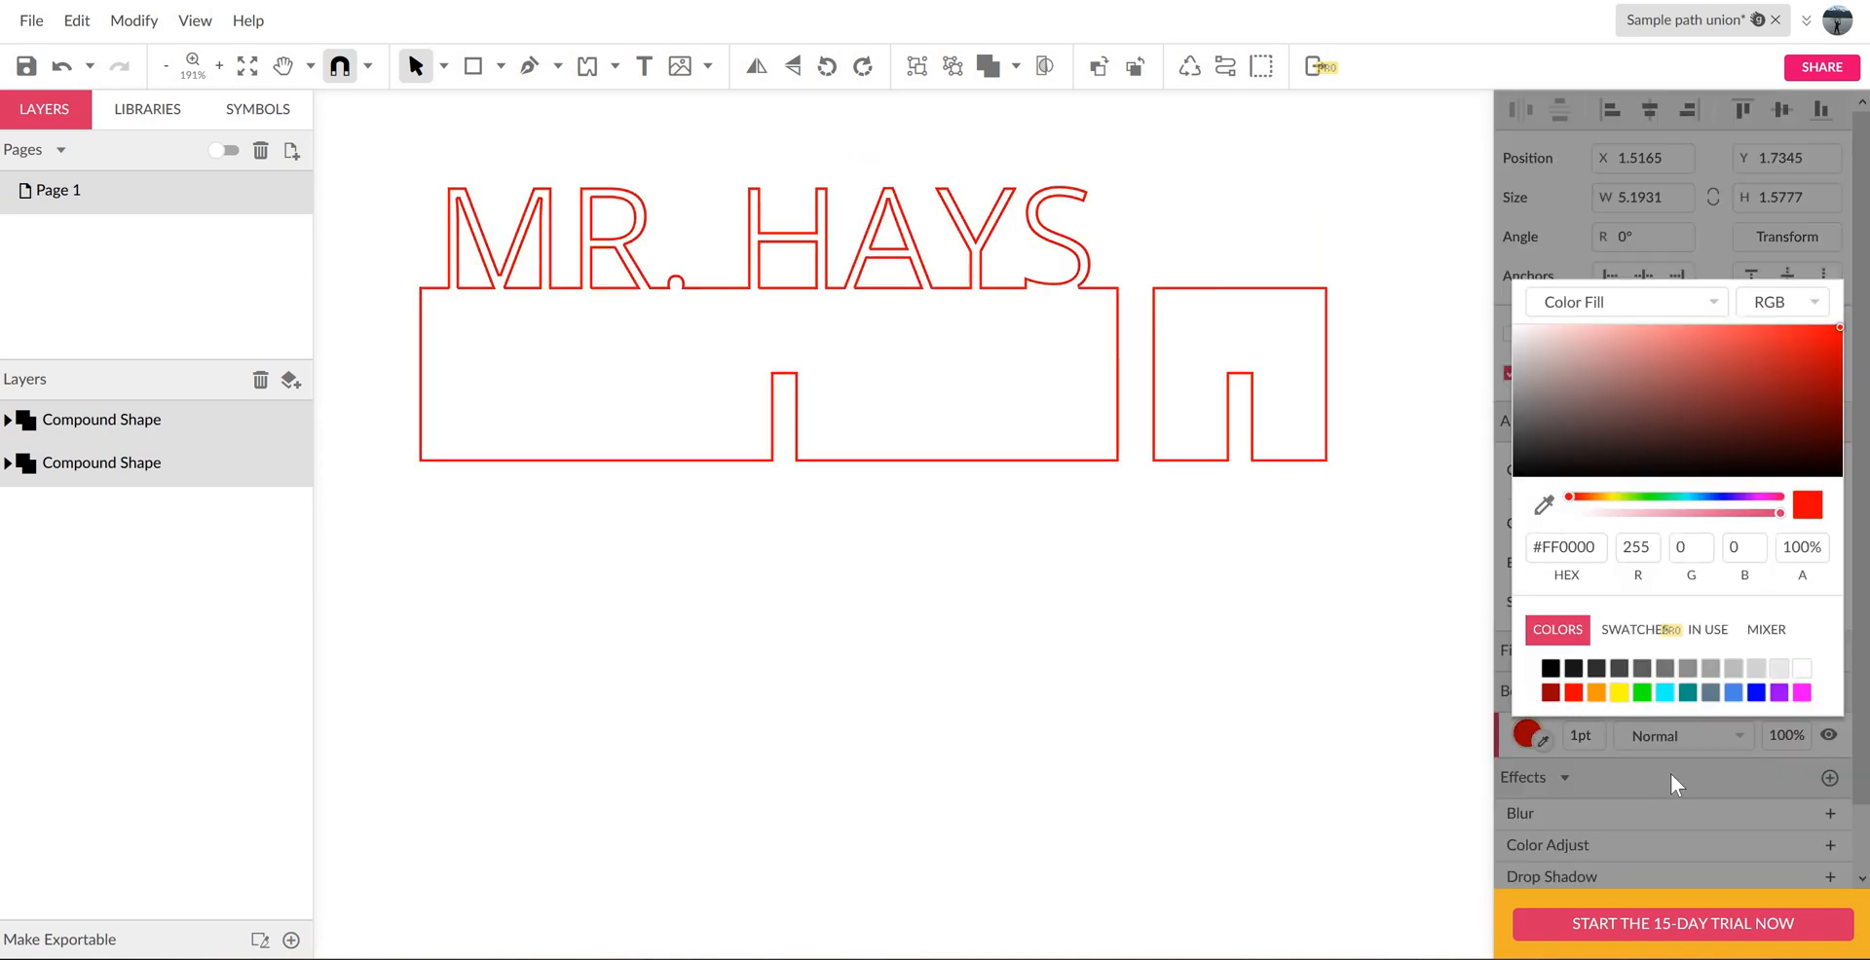
left_click(1638, 757)
left_click(1594, 737)
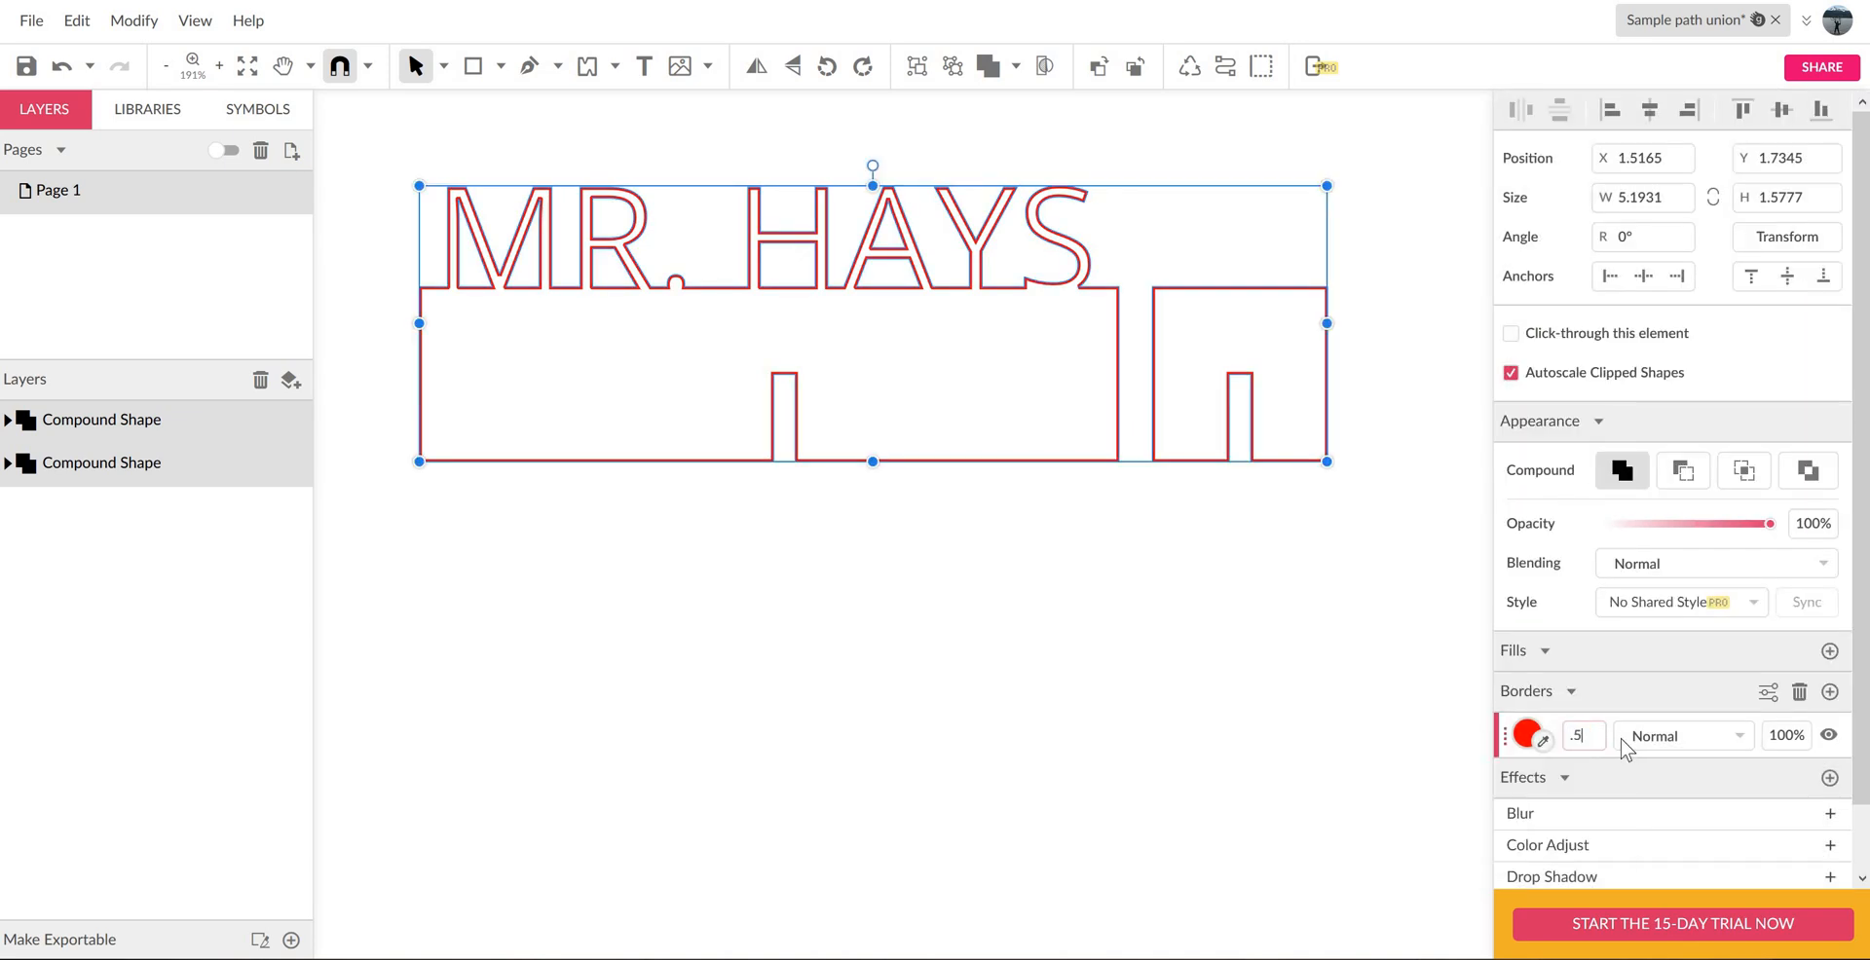
type(".5")
key("Return")
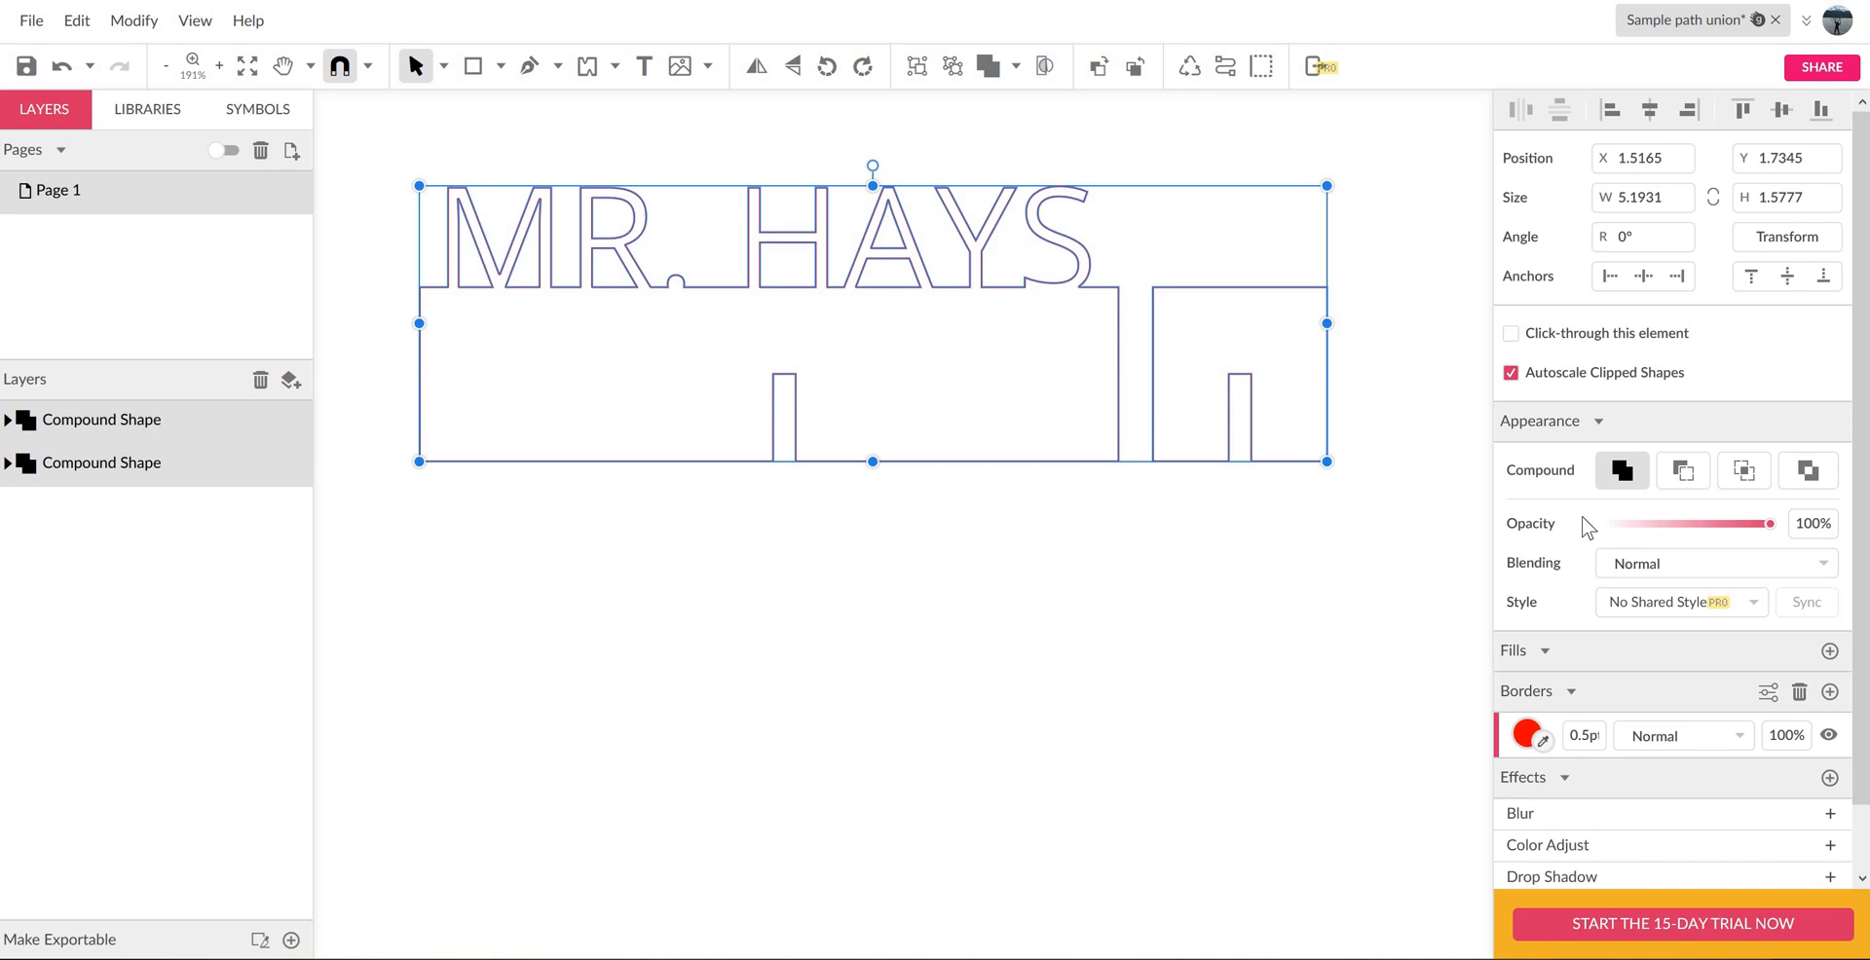
left_click(1248, 561)
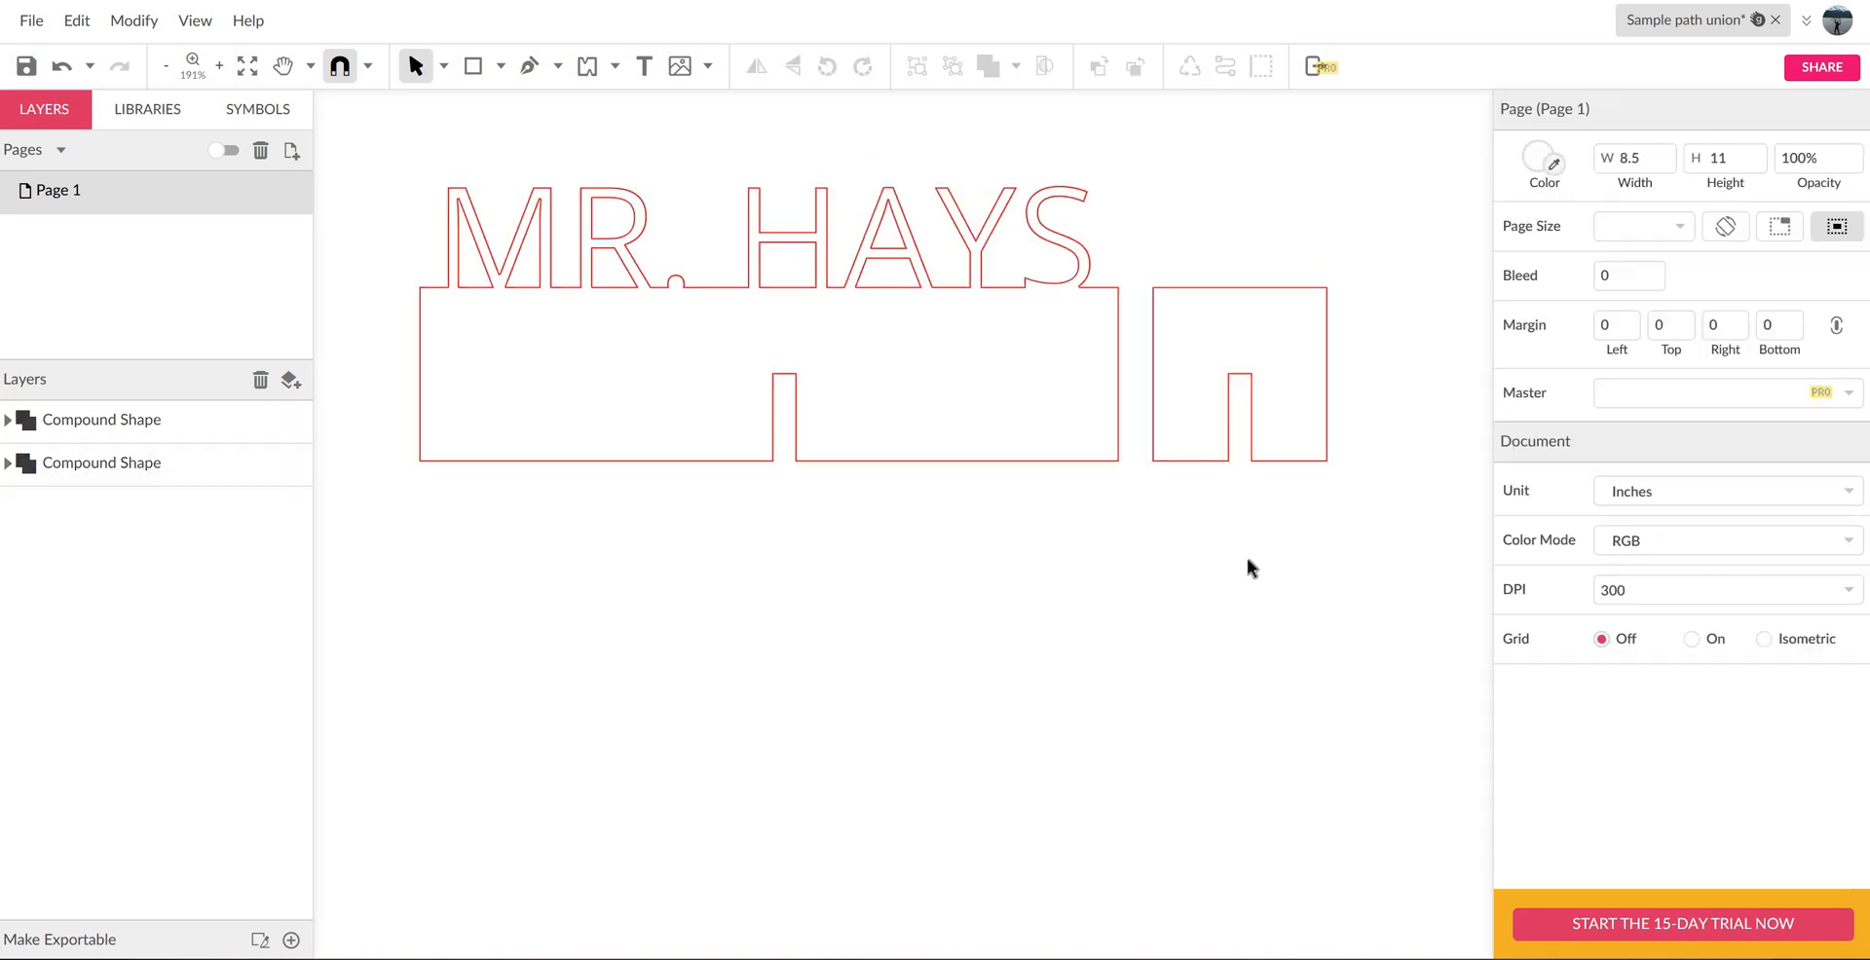
left_click(27, 66)
left_click_drag(1869, 136, 1424, 136)
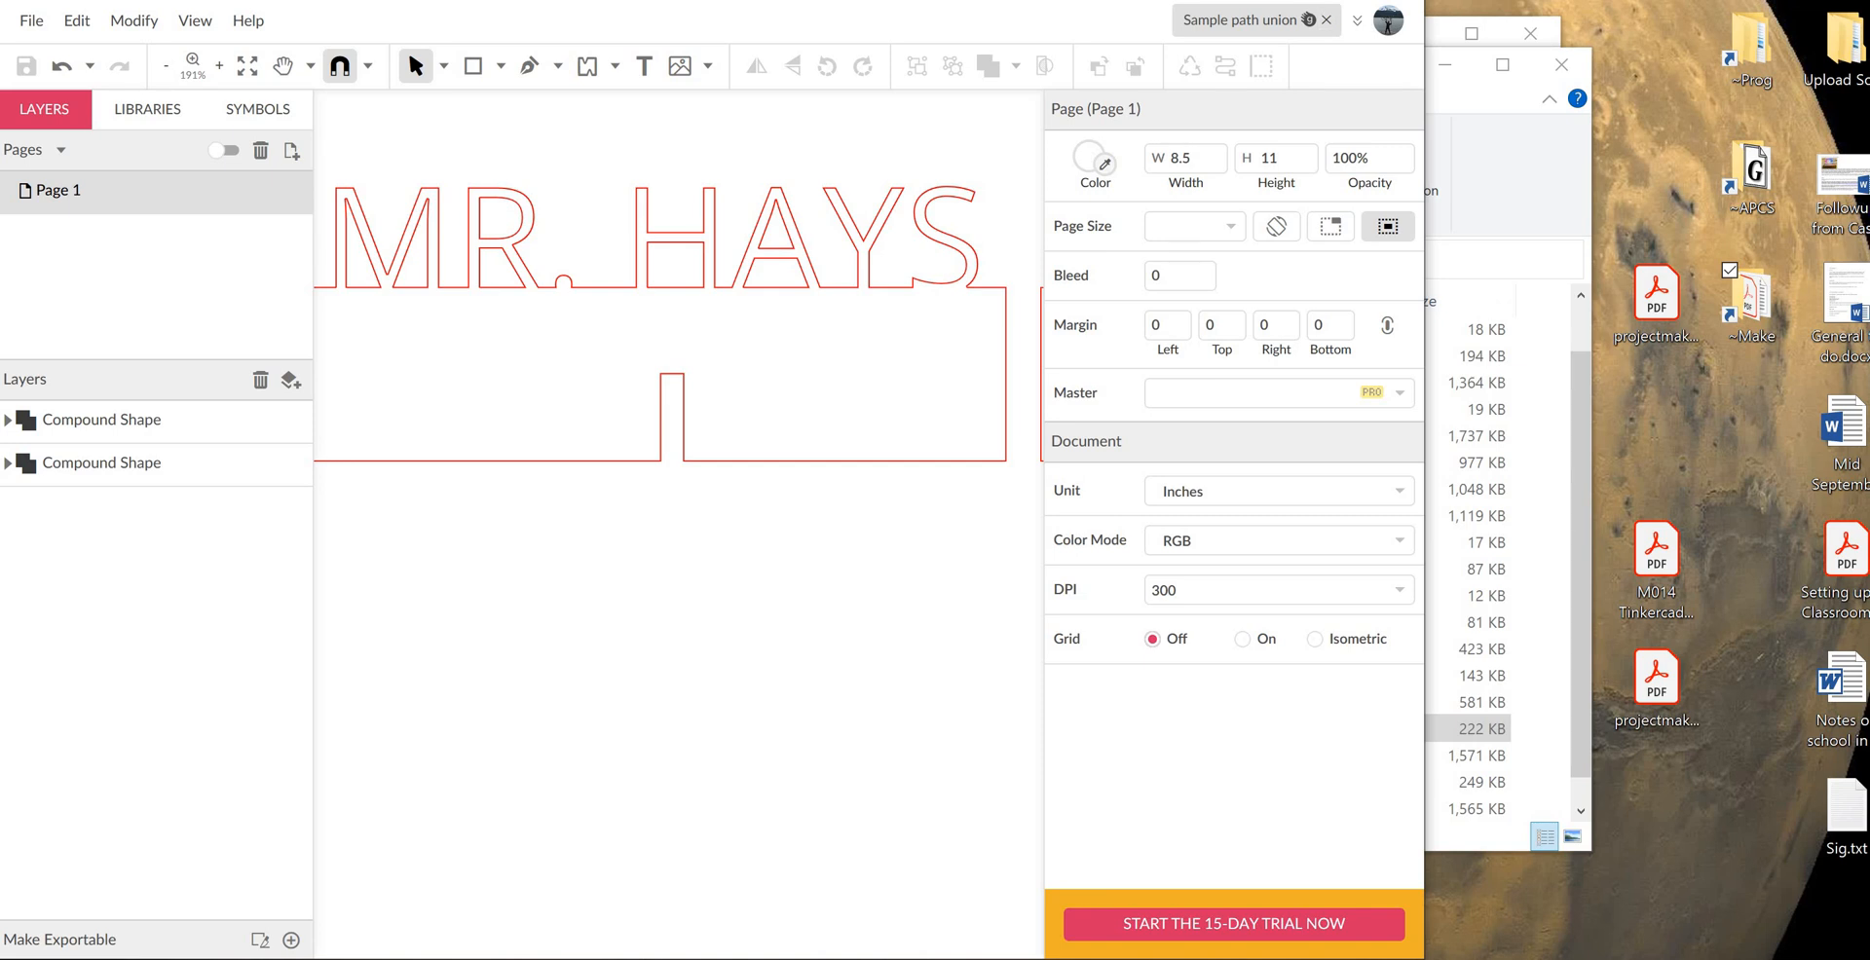
left_click_drag(1424, 137, 1866, 137)
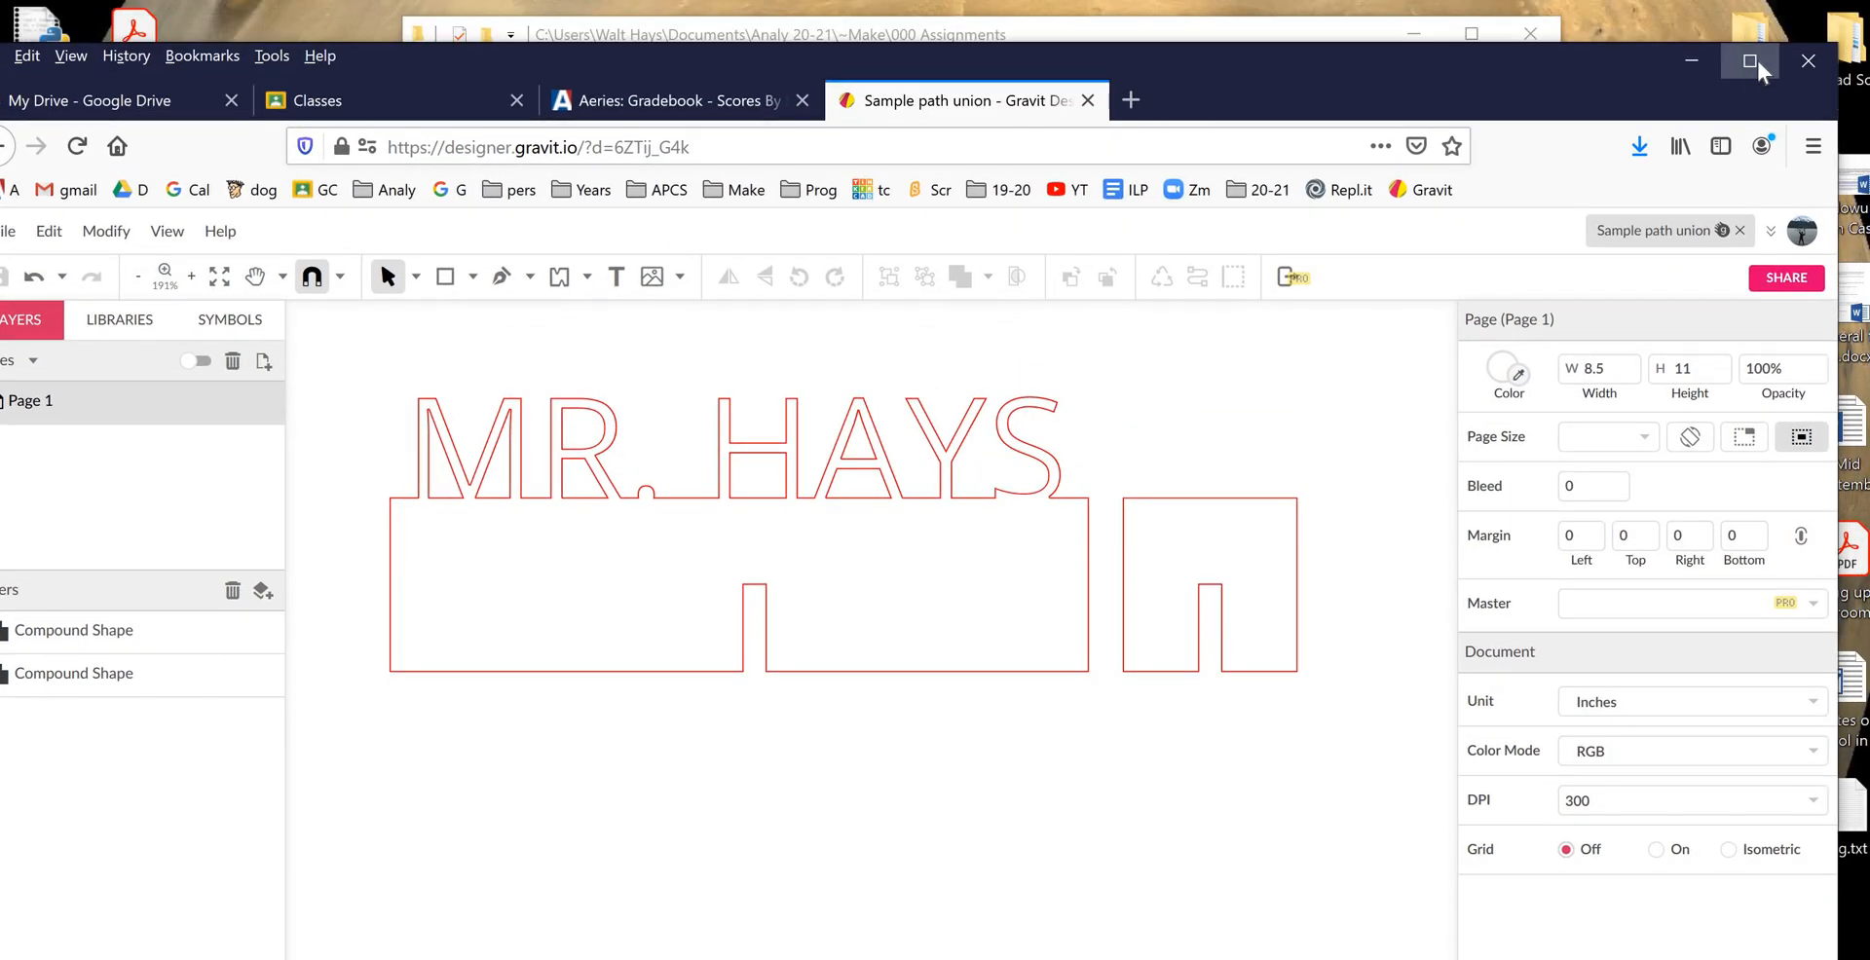
left_click(1749, 61)
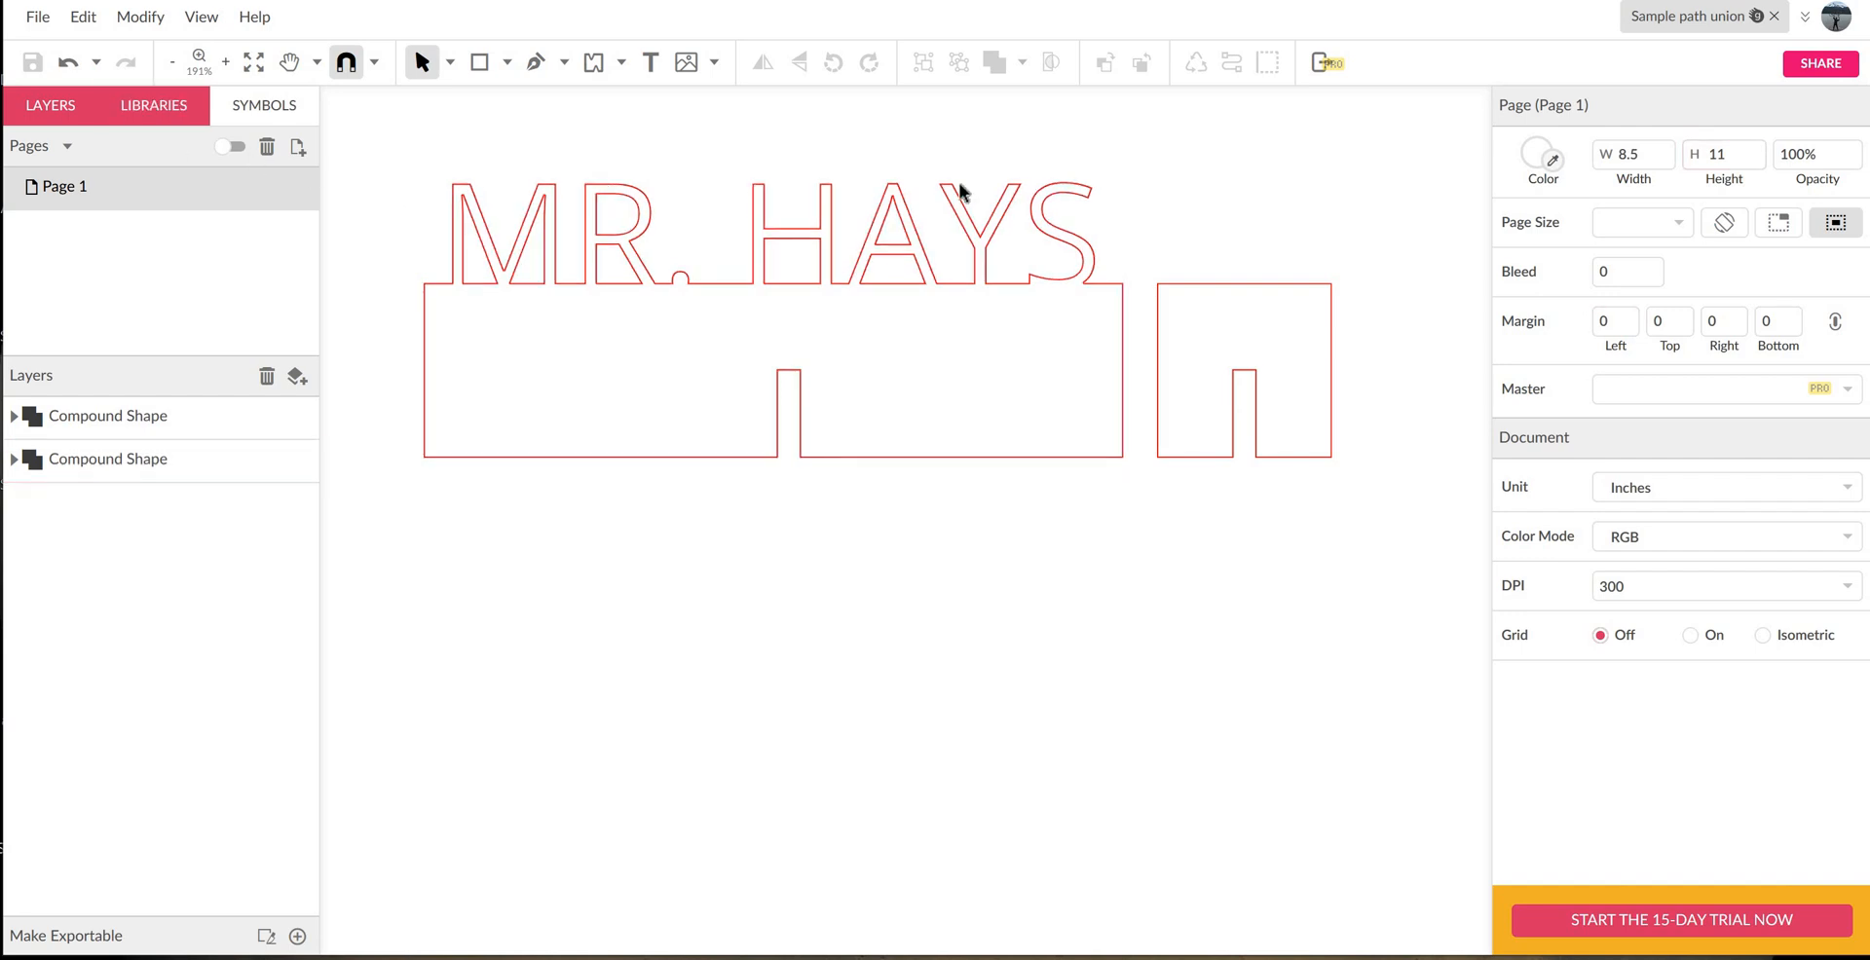
- Turn on sharing for the file and copy its share link
left_click(1820, 63)
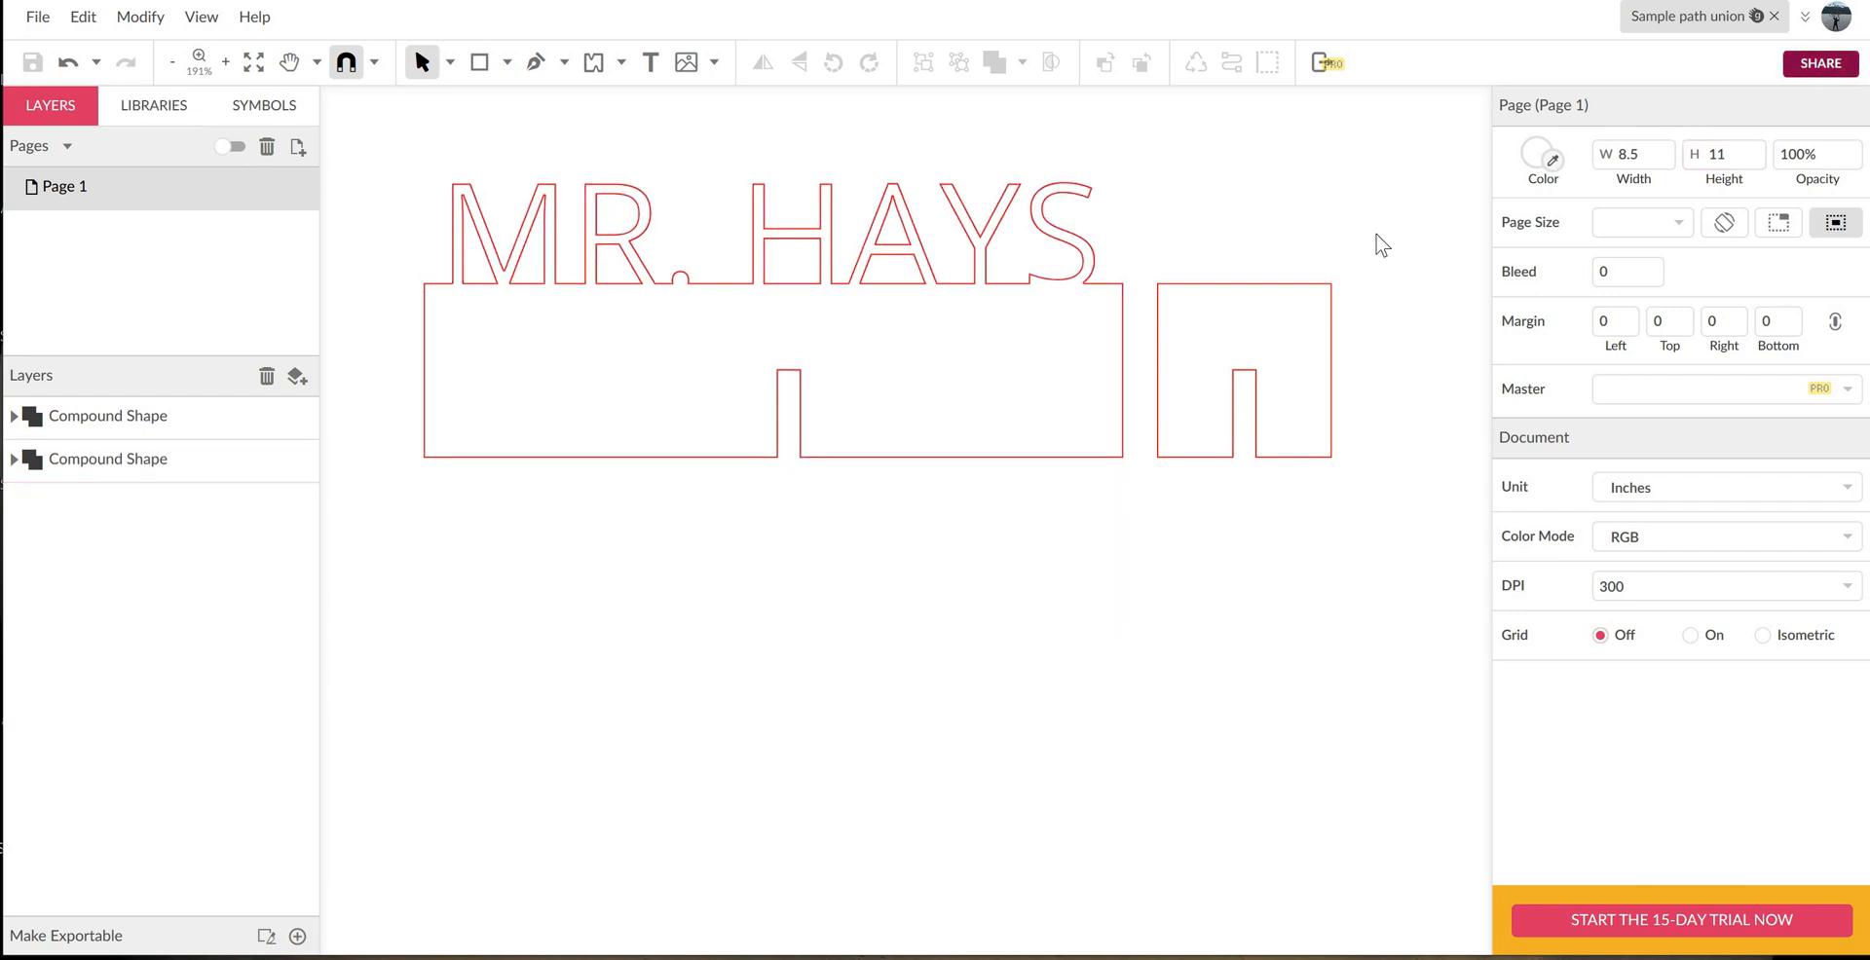
left_click(1257, 453)
left_click(1230, 470)
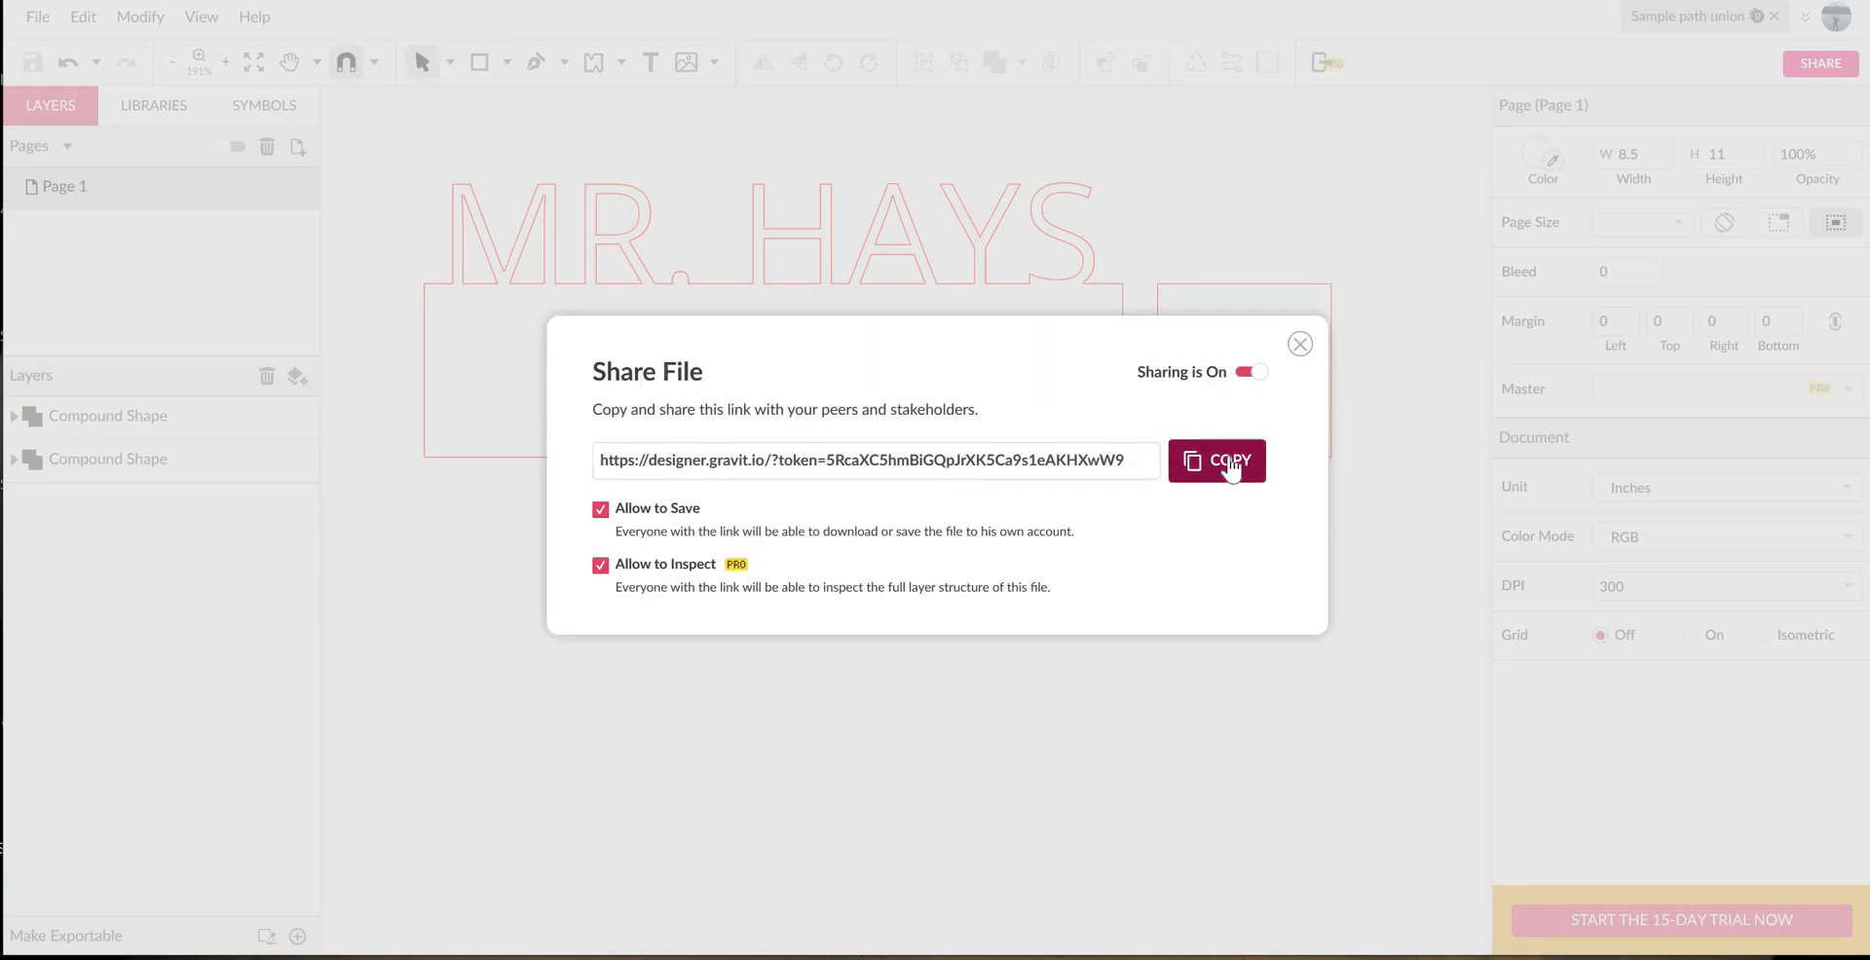
left_click(1300, 344)
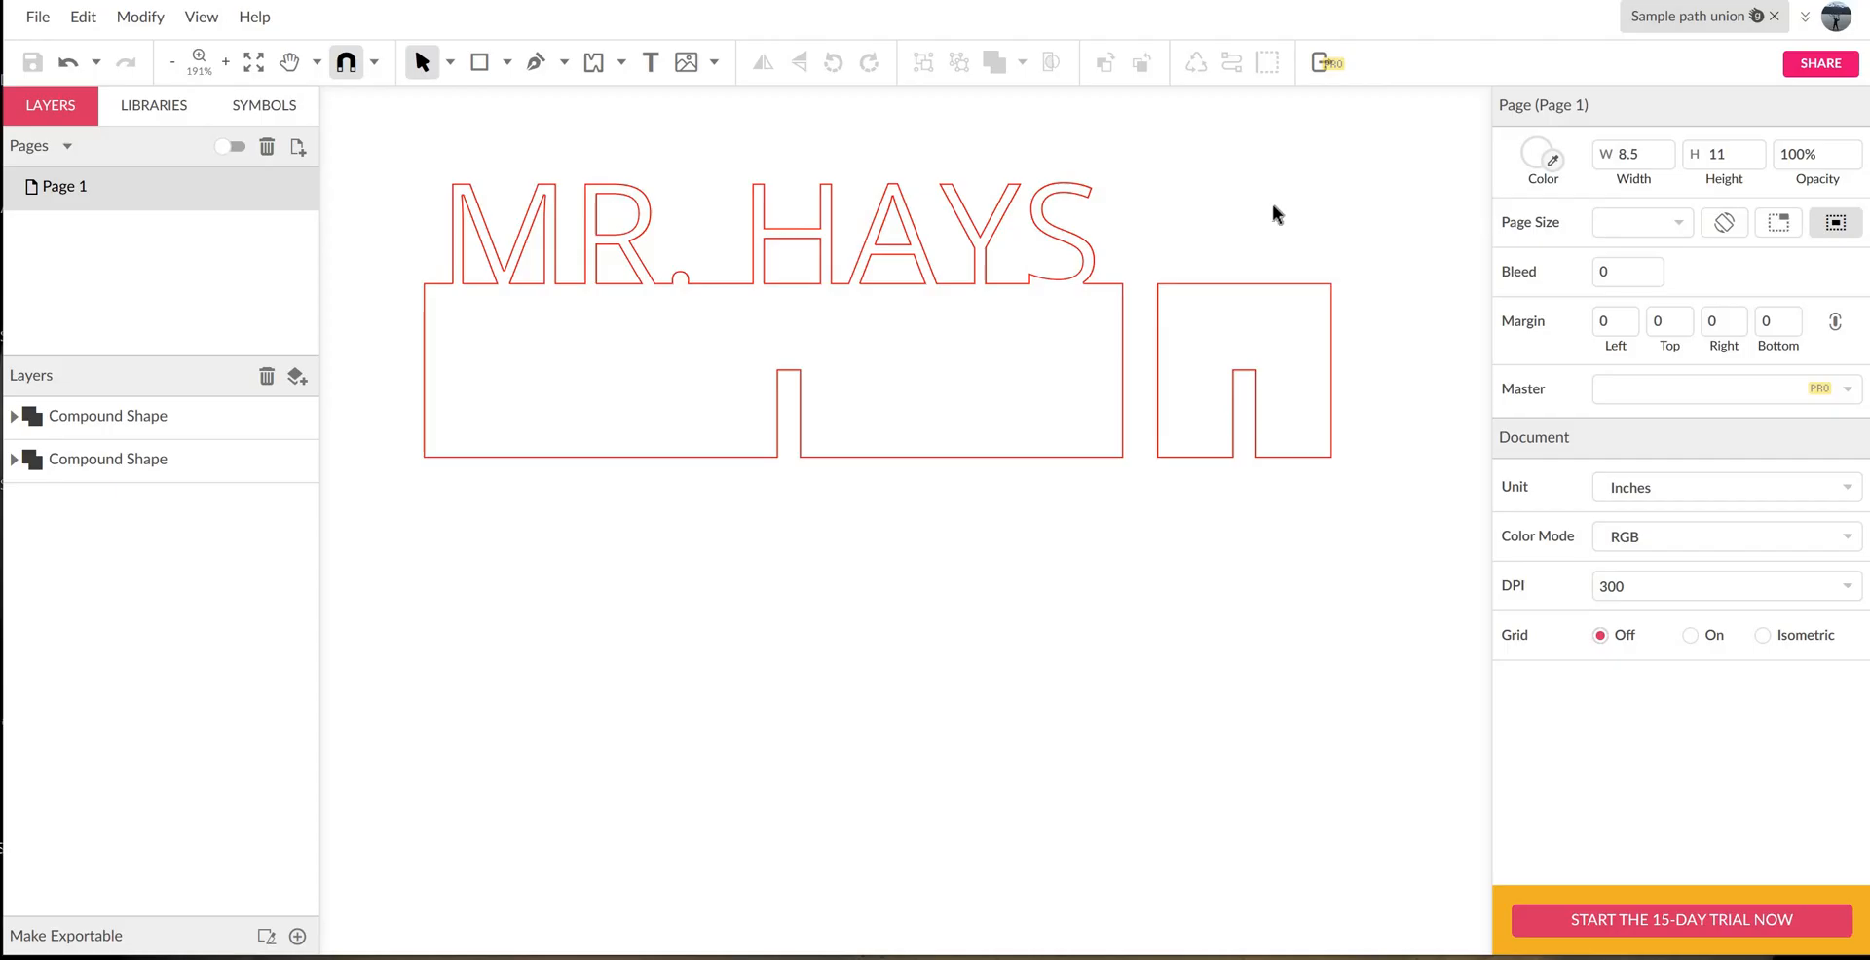